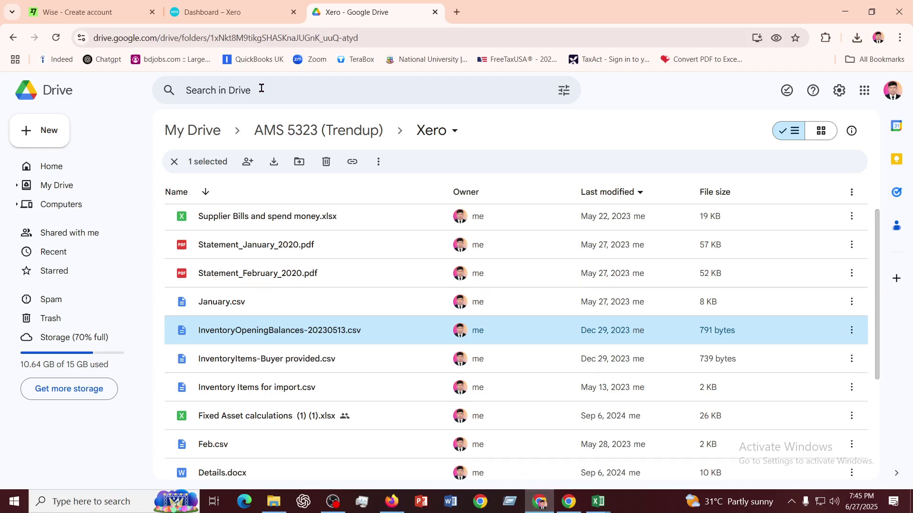
- Switch to Xero and review the dashboard, the options for creating new records, and the accounting options
click(238, 15)
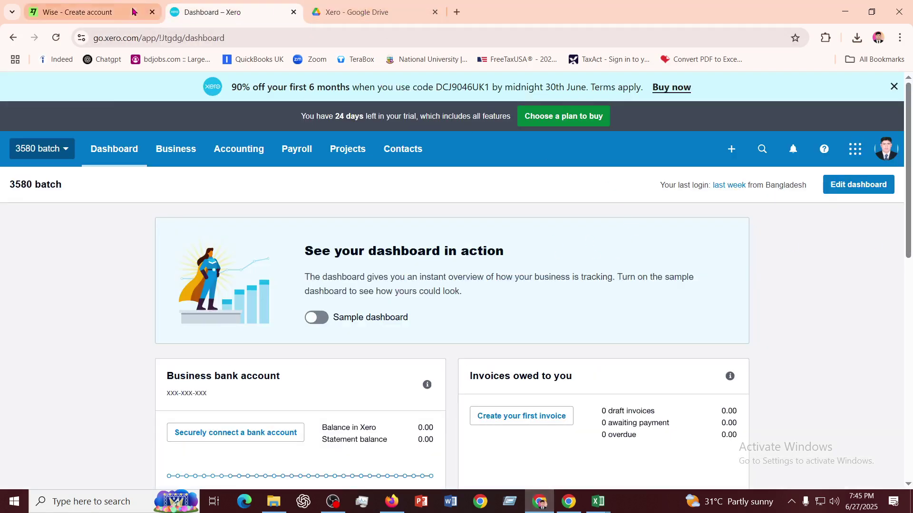
click(96, 13)
click(199, 7)
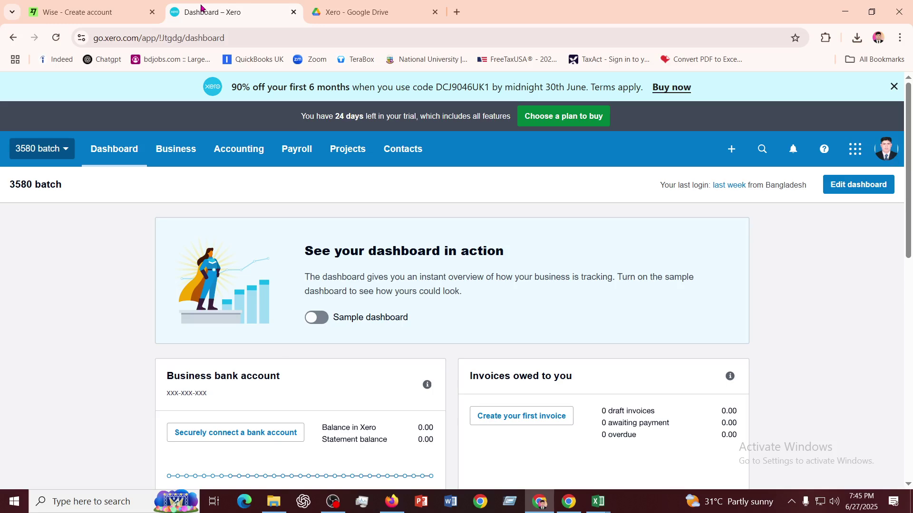
scroll(298, 307, down, 8)
scroll(297, 306, up, 10)
click(733, 152)
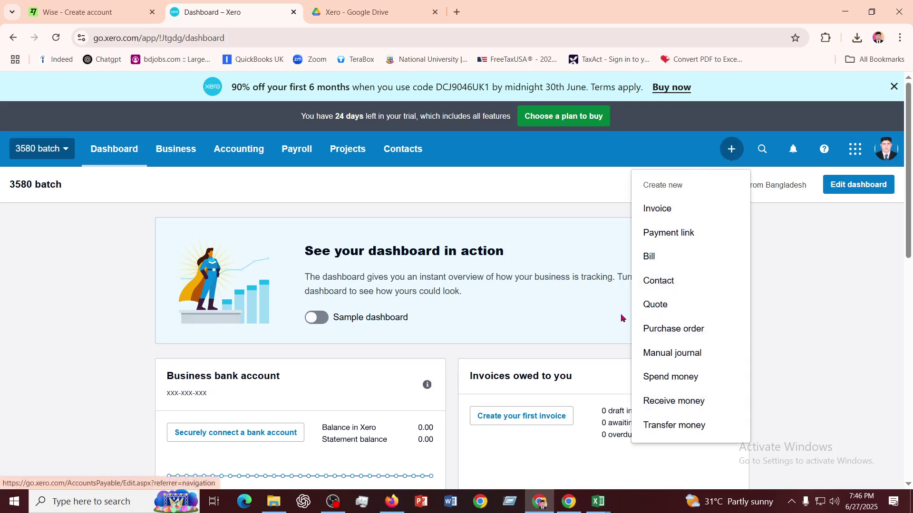
click(821, 277)
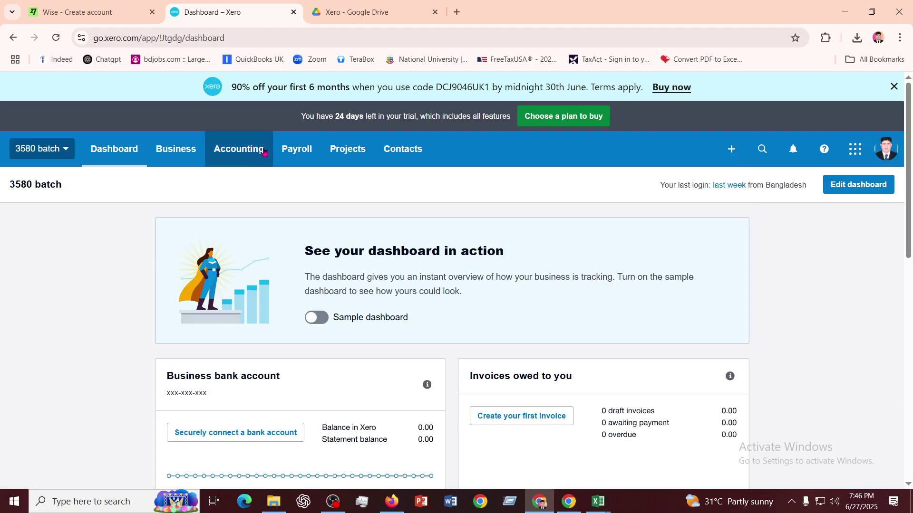
click(236, 153)
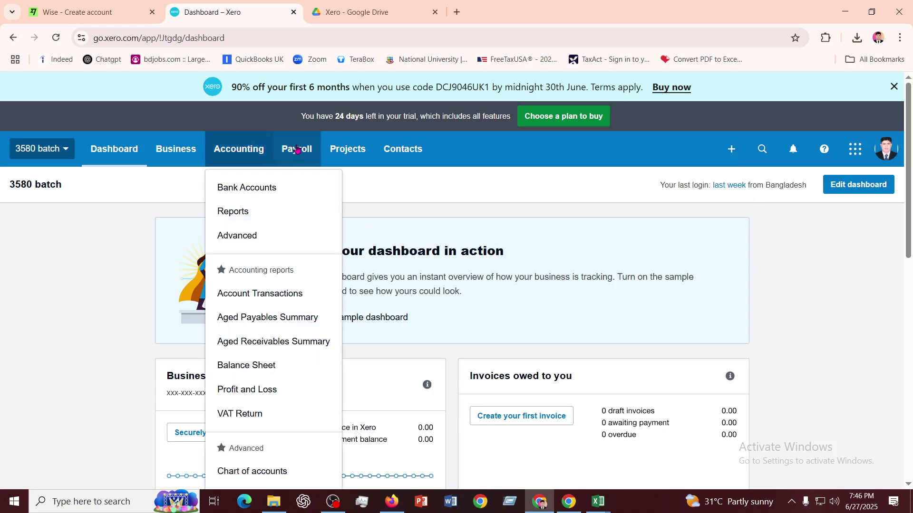
- Start a new contact from the list of all contacts and enter the contact's name and the suggested account number
click(405, 152)
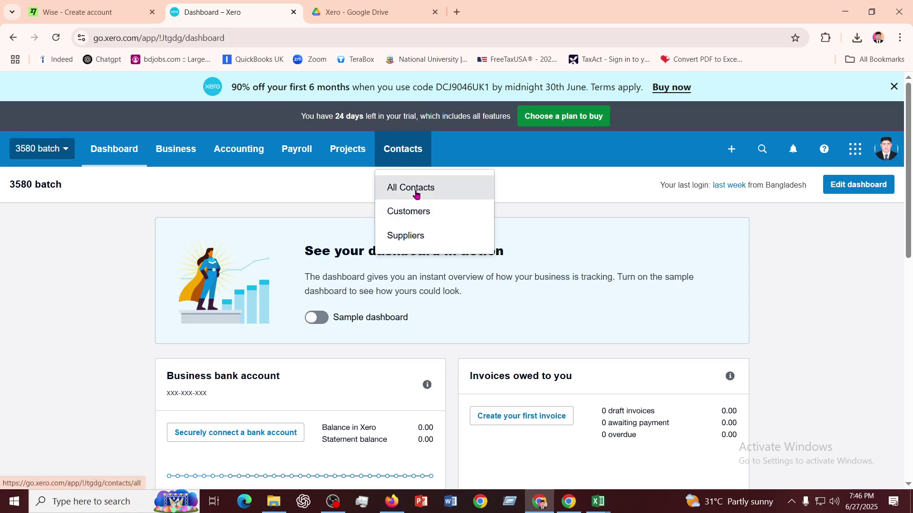
click(415, 190)
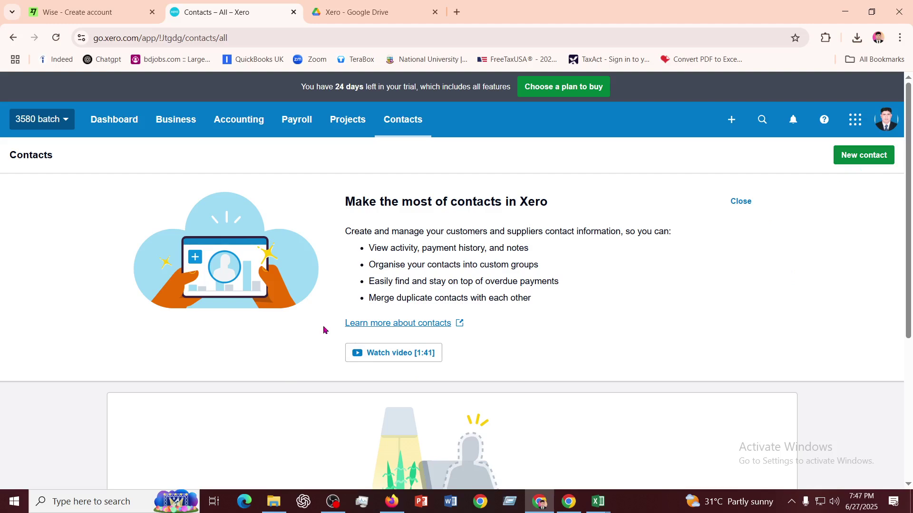
click(861, 159)
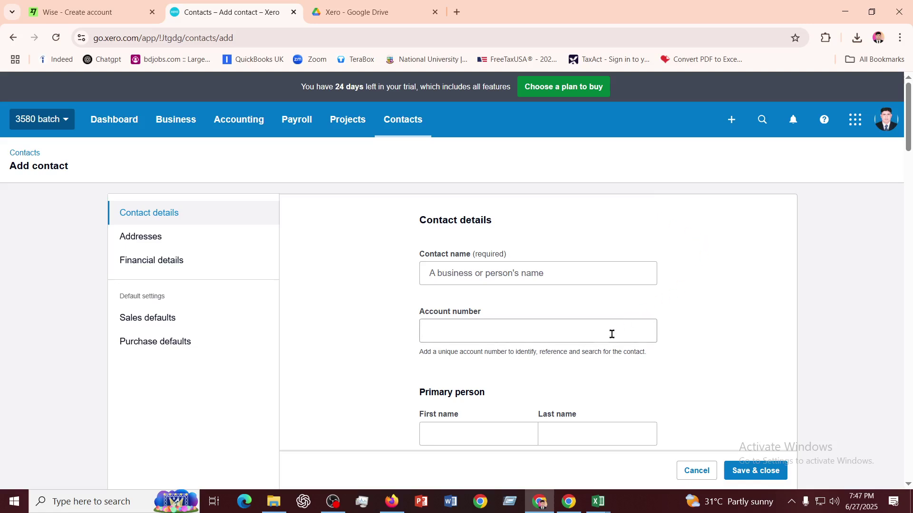
click(508, 270)
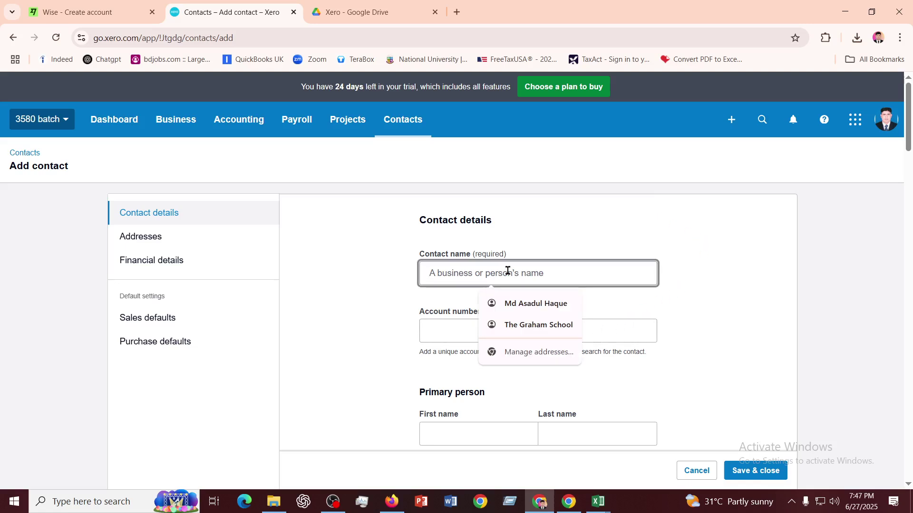
text(M)
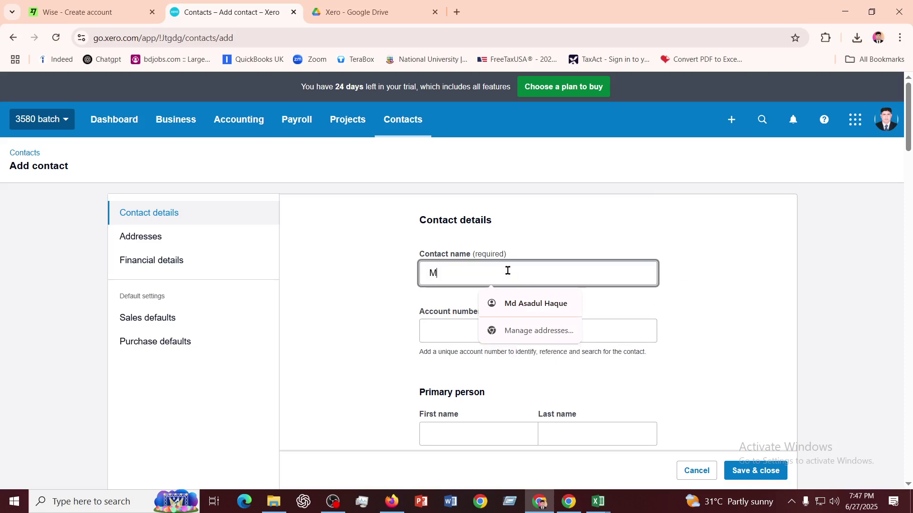
text(r. Y)
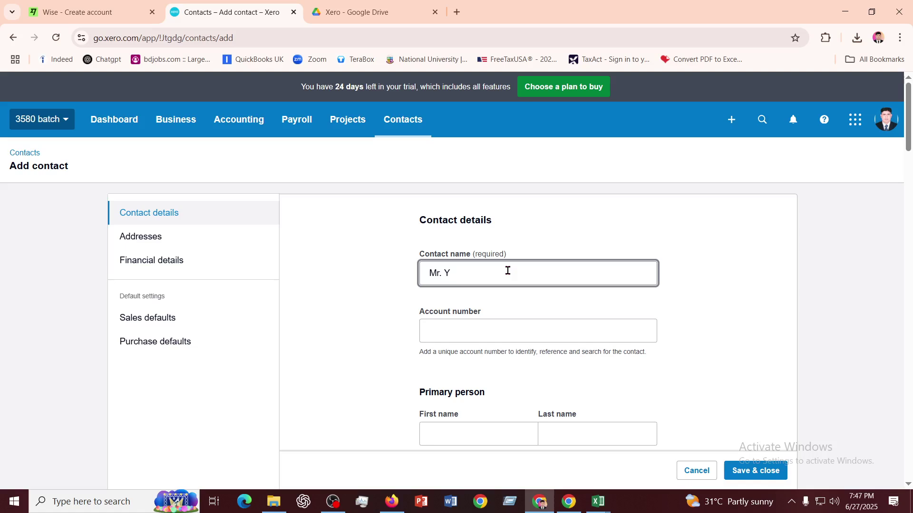
click(473, 333)
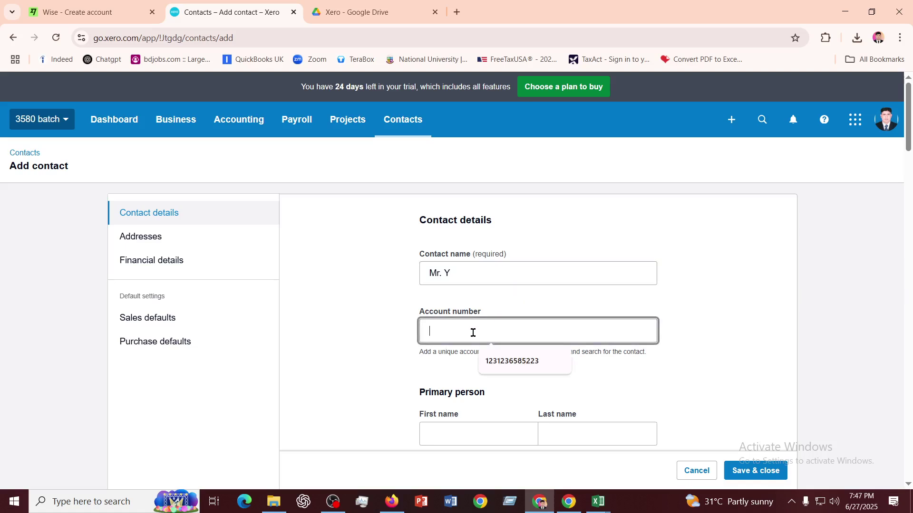
click(512, 362)
- Check the remaining contact form fields down to the purchase defaults and save the contact
scroll(463, 418, down, 4)
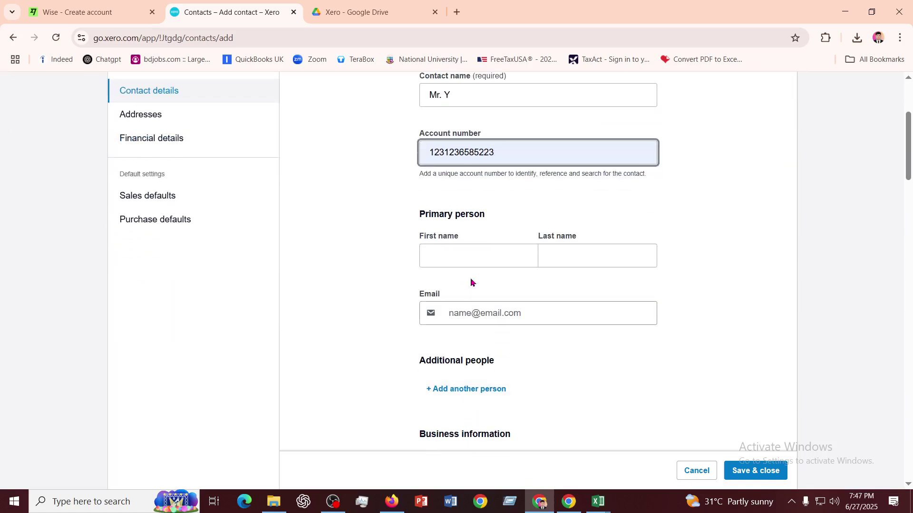
scroll(500, 366, down, 2)
scroll(500, 364, down, 15)
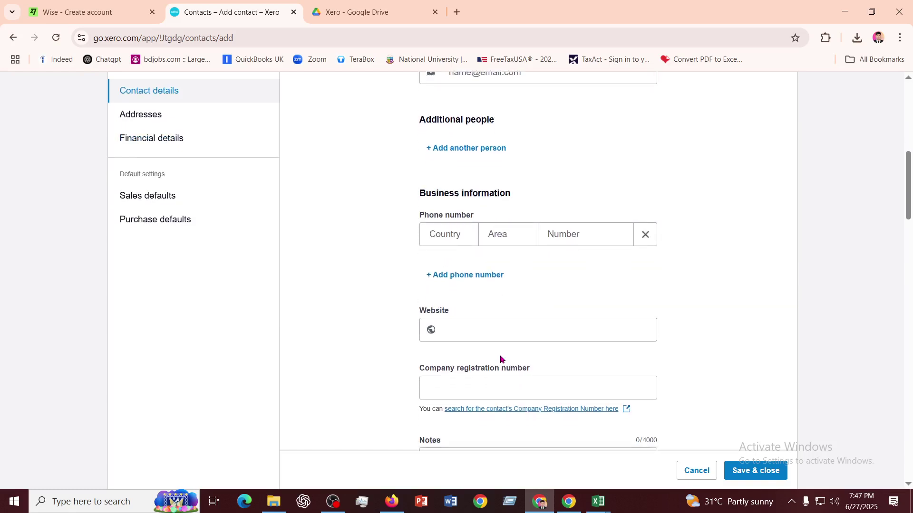
scroll(500, 355, down, 12)
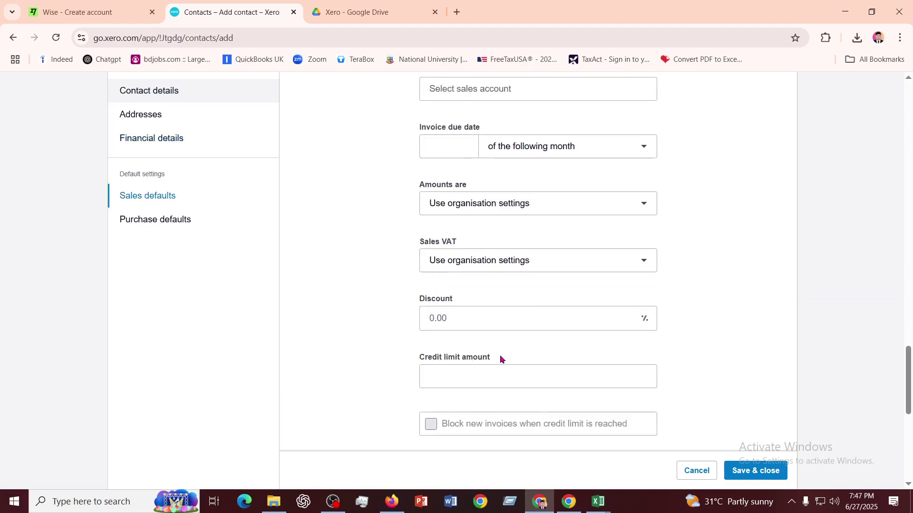
scroll(500, 360, down, 4)
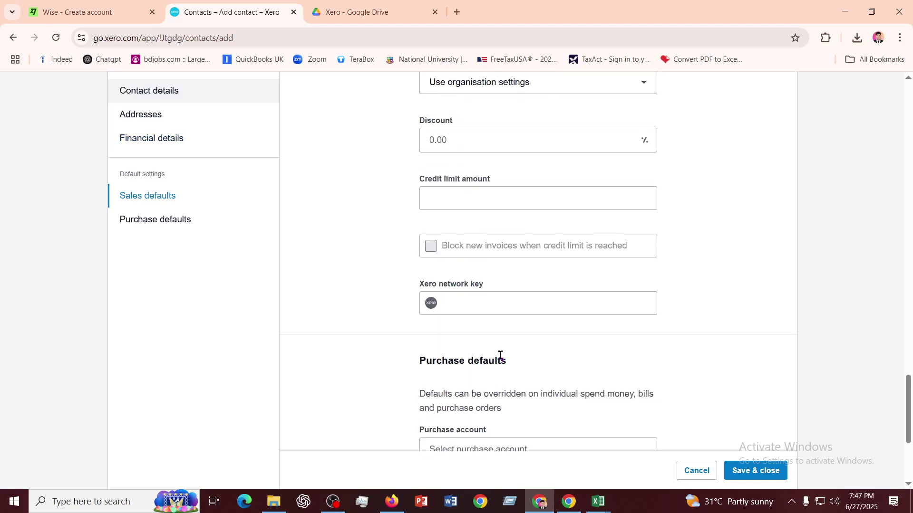
scroll(500, 359, down, 1)
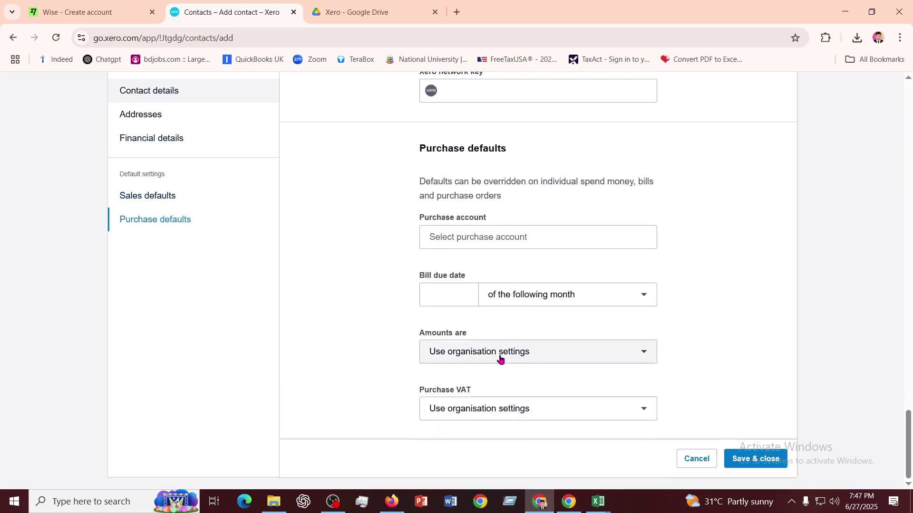
scroll(500, 359, up, 20)
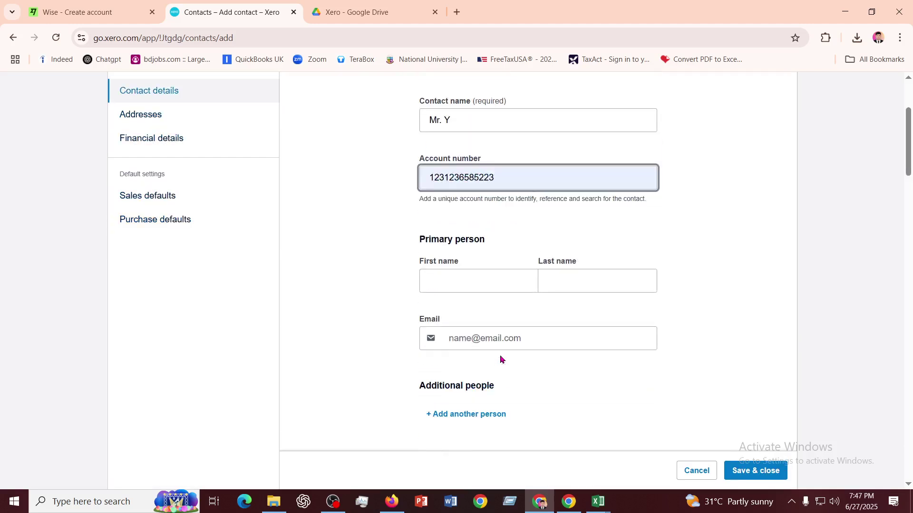
scroll(501, 360, up, 3)
scroll(549, 338, down, 4)
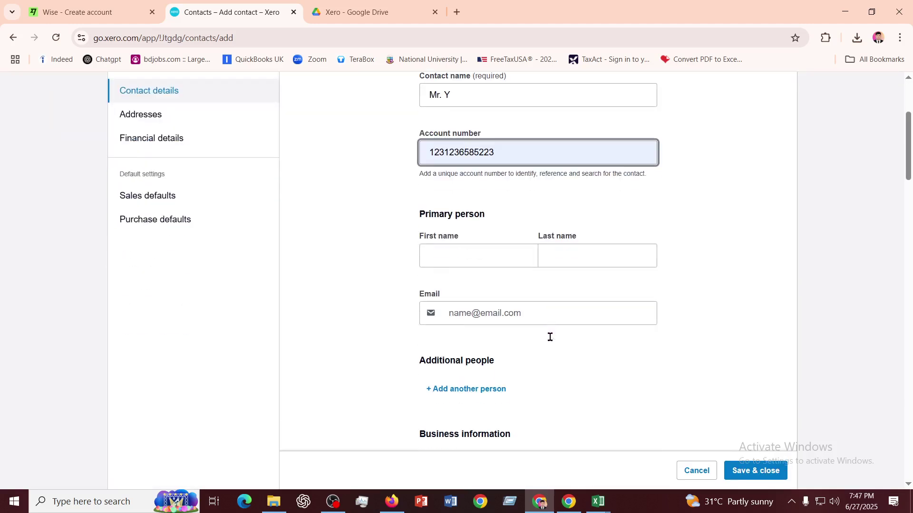
click(750, 472)
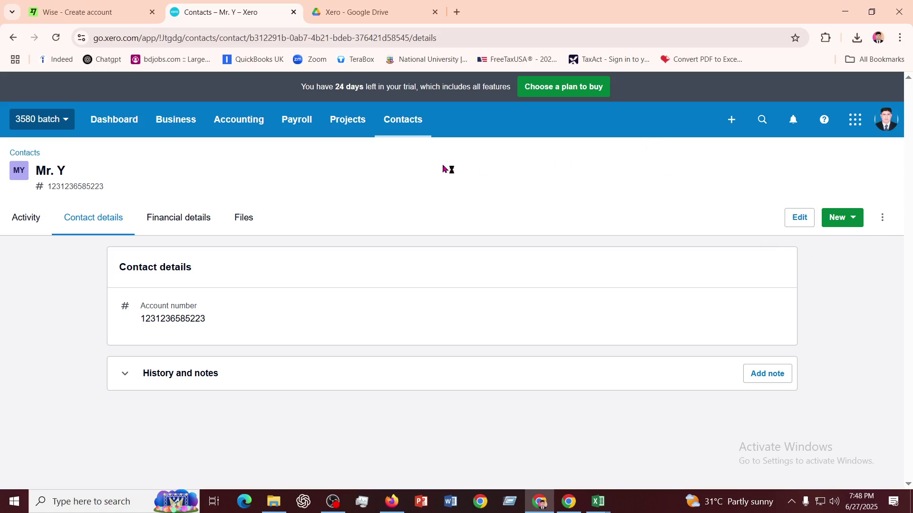
- Examine the saved contact's options for creating sales and purchase documents, along with its additional actions and preferences
click(400, 127)
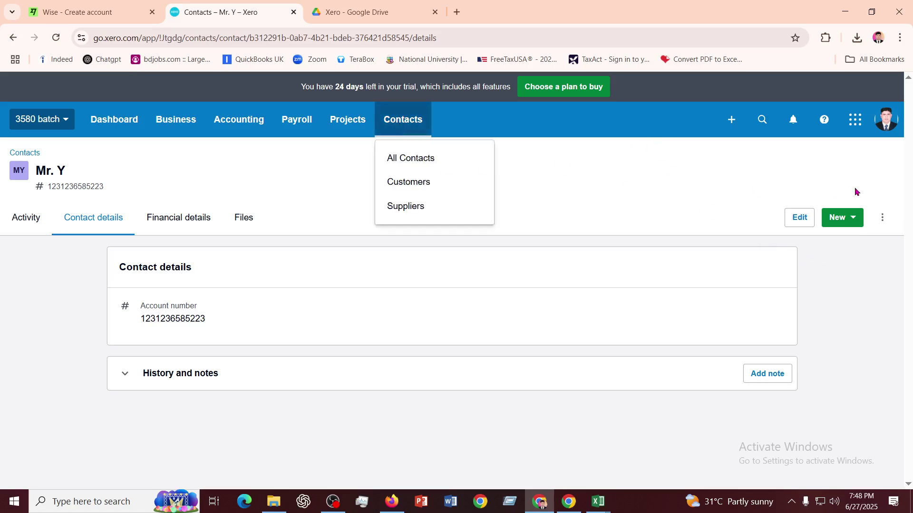
click(850, 225)
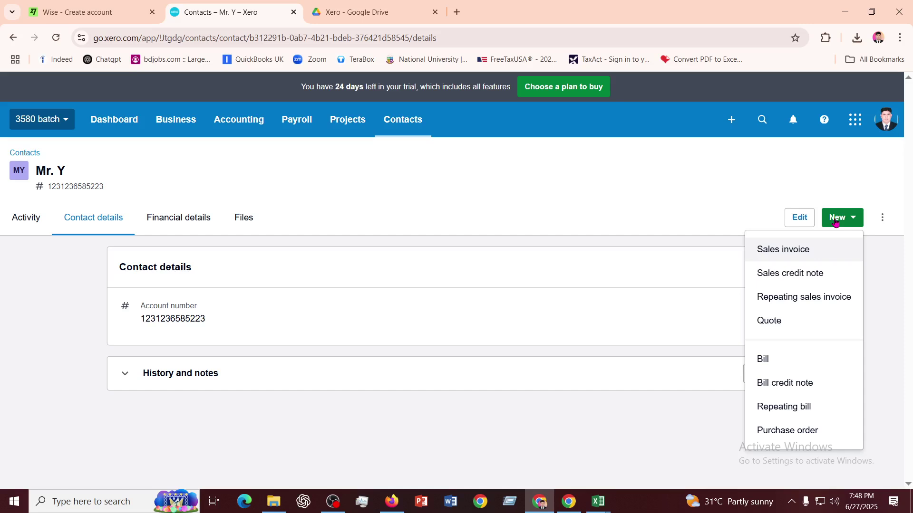
click(878, 222)
click(880, 221)
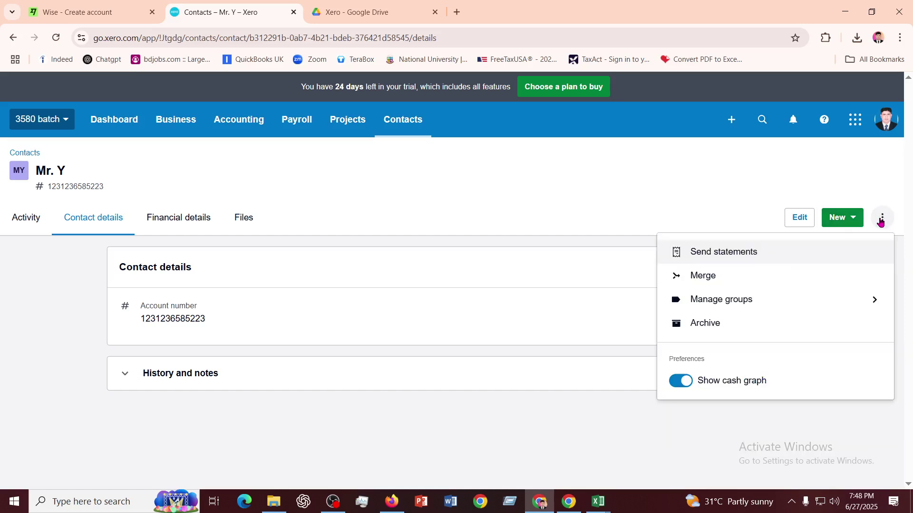
click(711, 196)
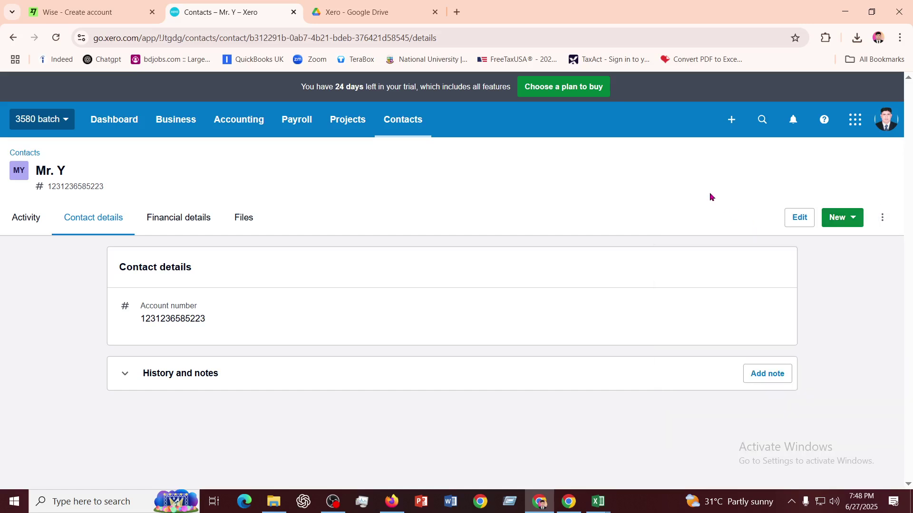
click(838, 219)
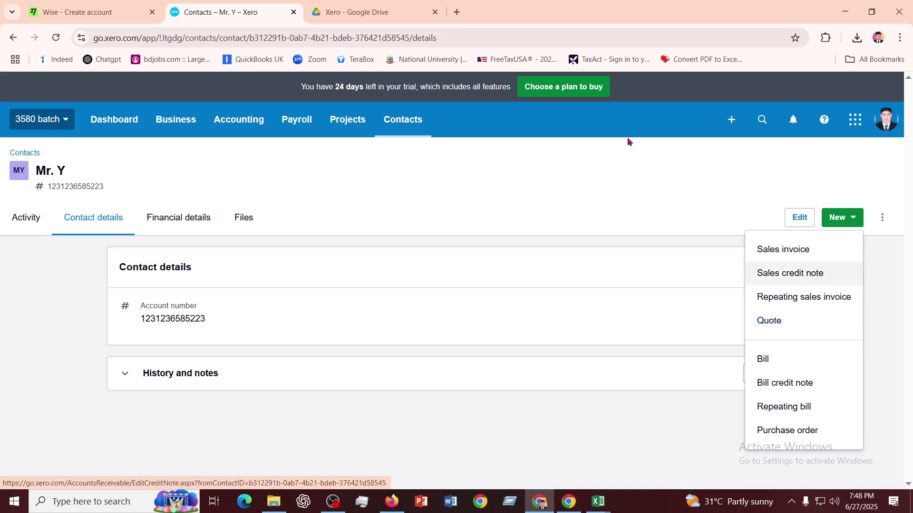
click(560, 190)
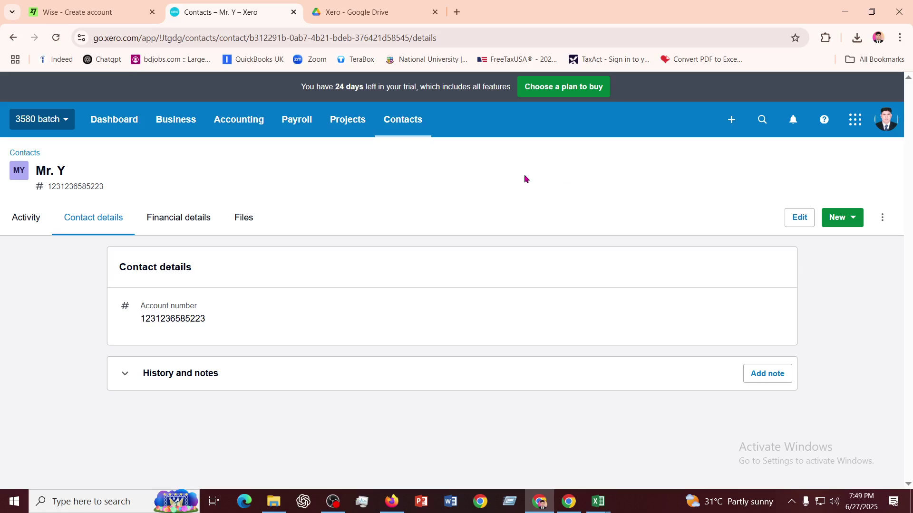
- Start another new contact from the Customers list and enter the contact's name
click(396, 124)
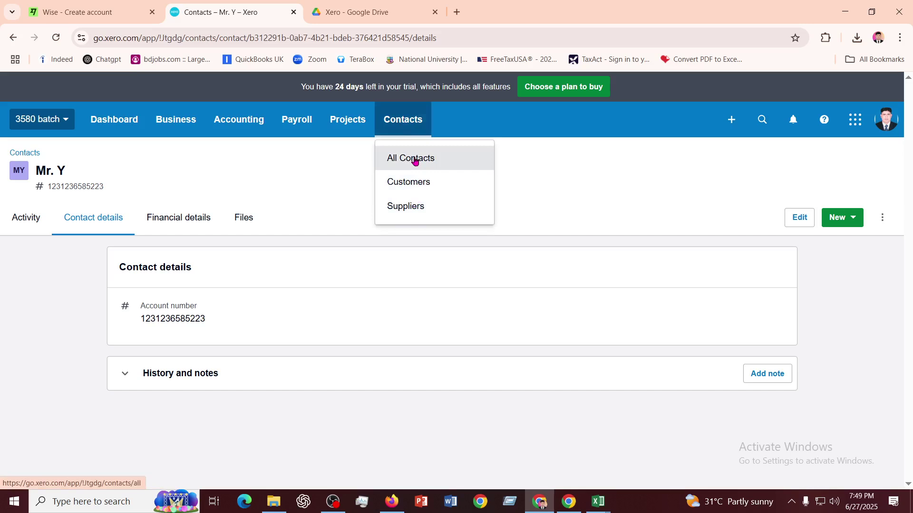
click(420, 183)
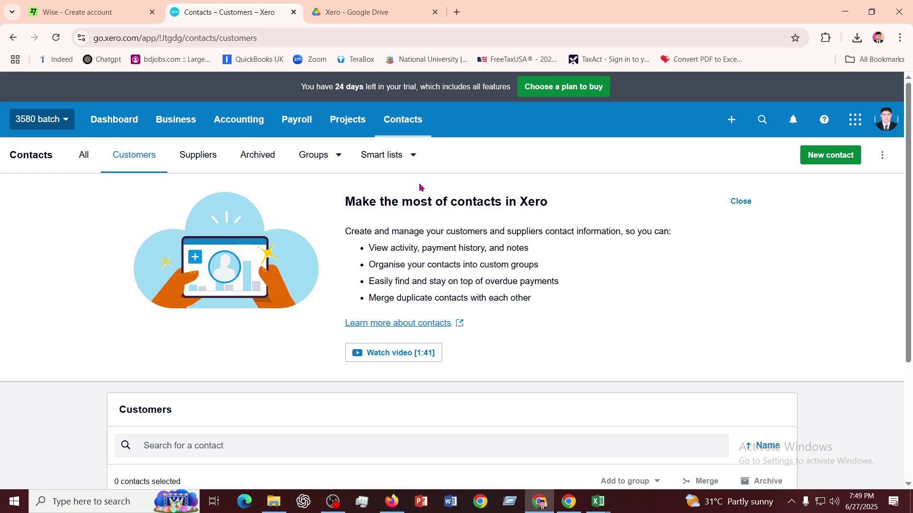
click(830, 159)
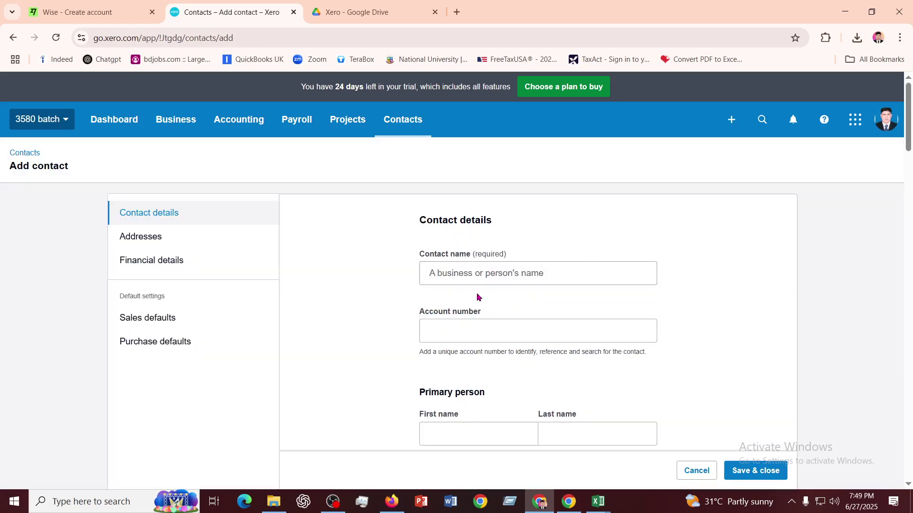
click(455, 275)
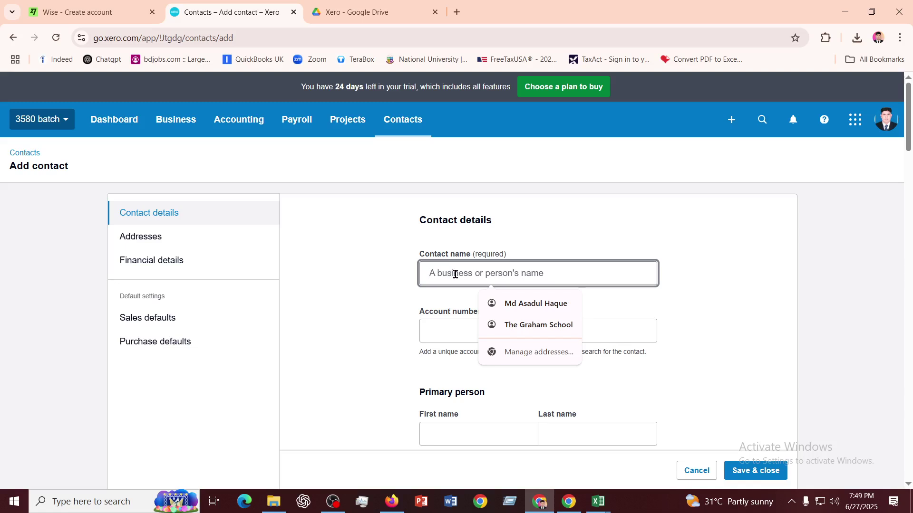
text(M)
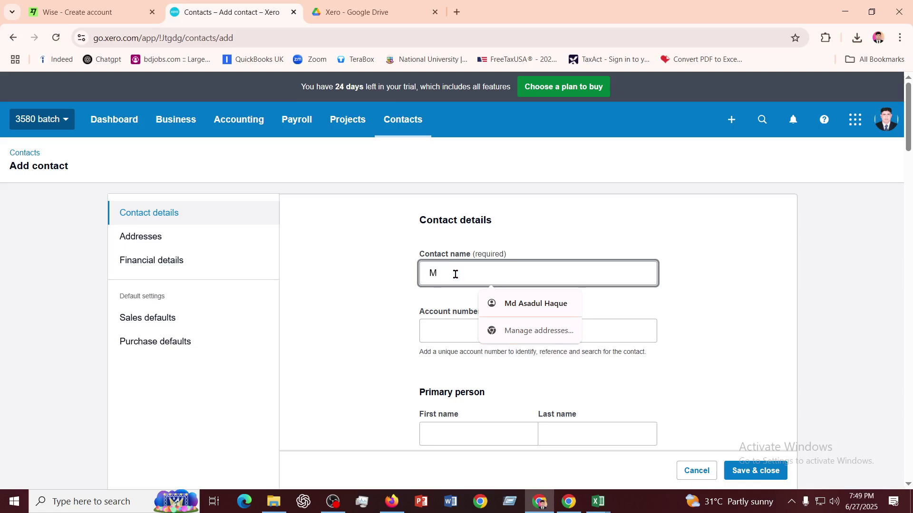
text(r.)
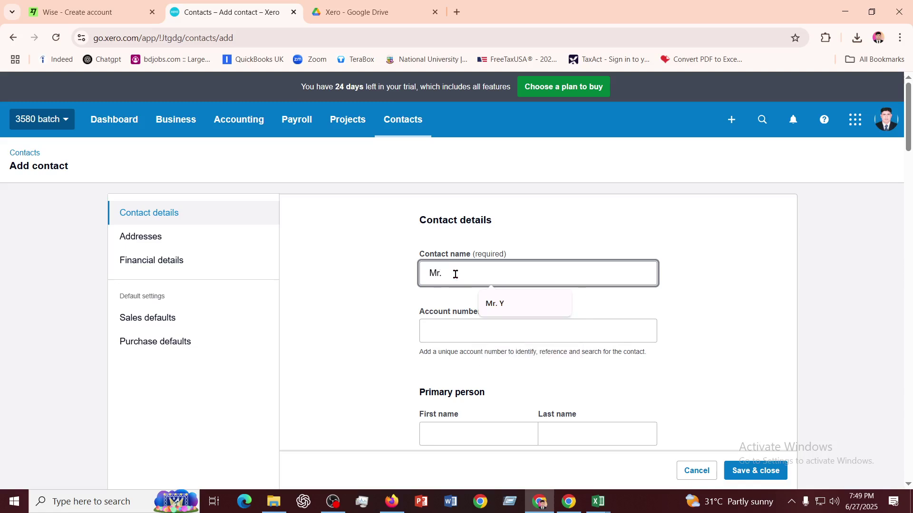
text( X)
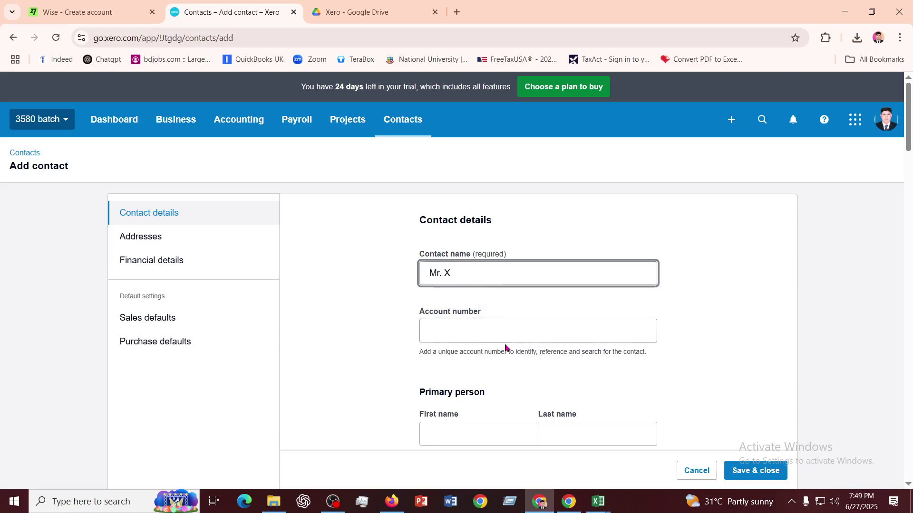
- Fill in the suggested account number for the second contact and try to save the form
click(491, 323)
click(505, 362)
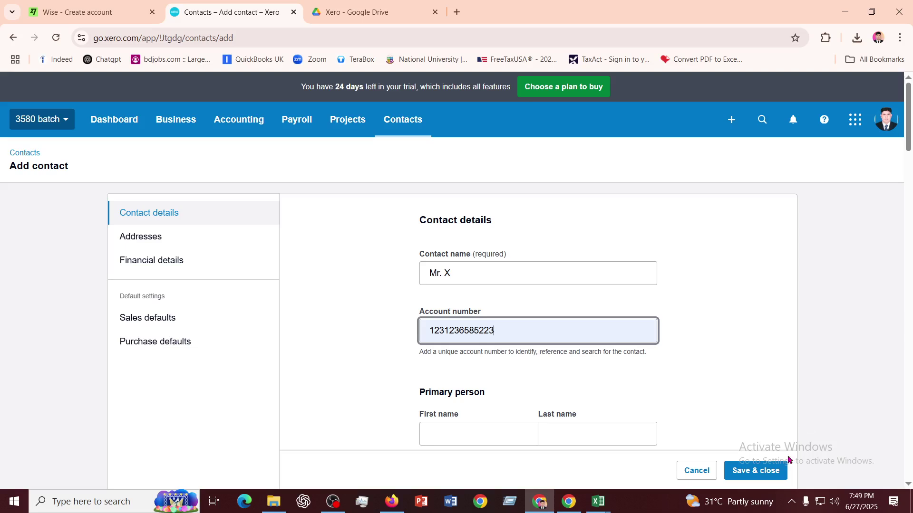
click(761, 473)
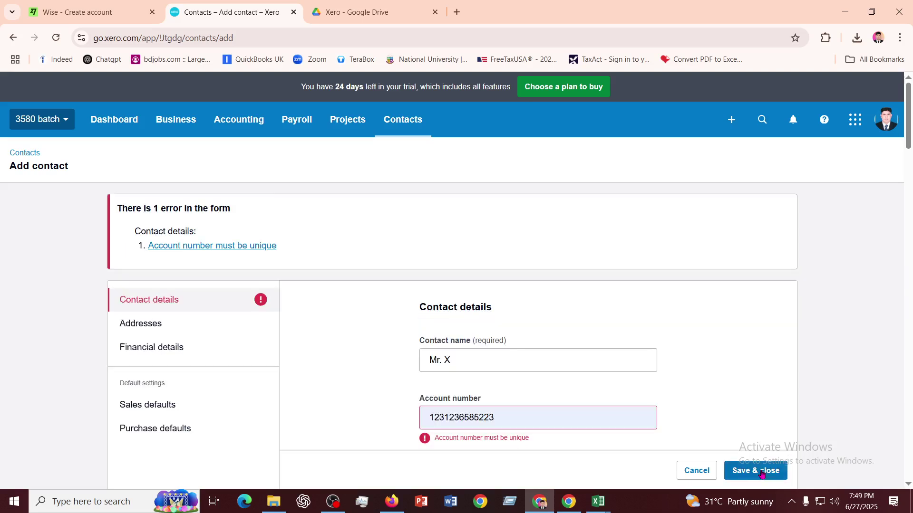
- Make the second contact's account number unique by changing its last digit to 4, and save the contact
drag(515, 412, 397, 431)
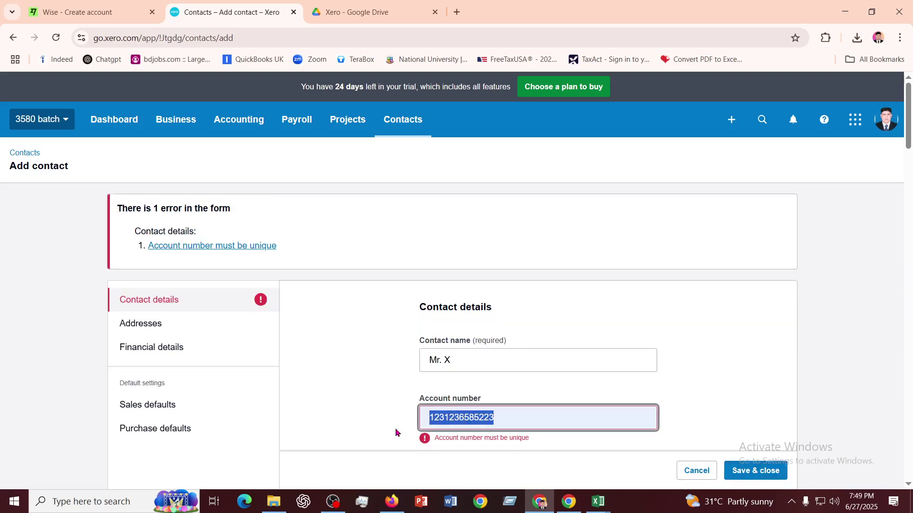
click(531, 425)
key(BackSpace)
text(4)
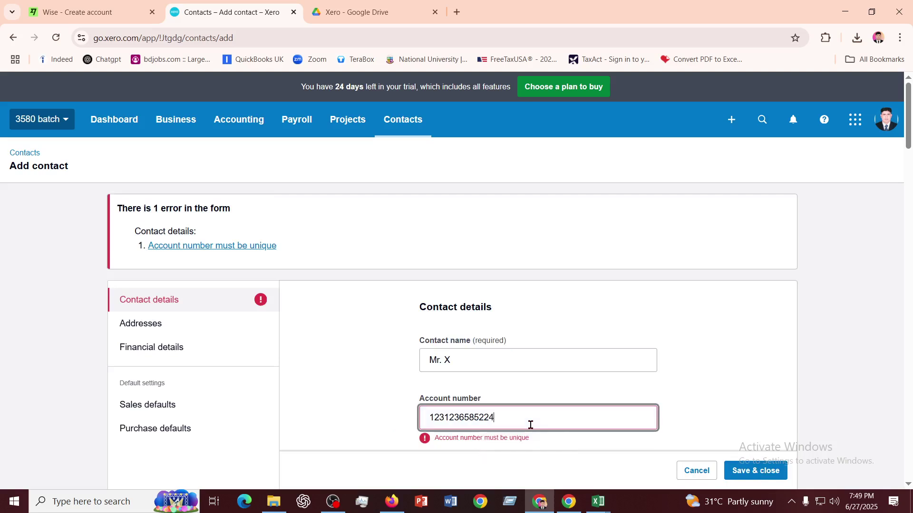
click(773, 478)
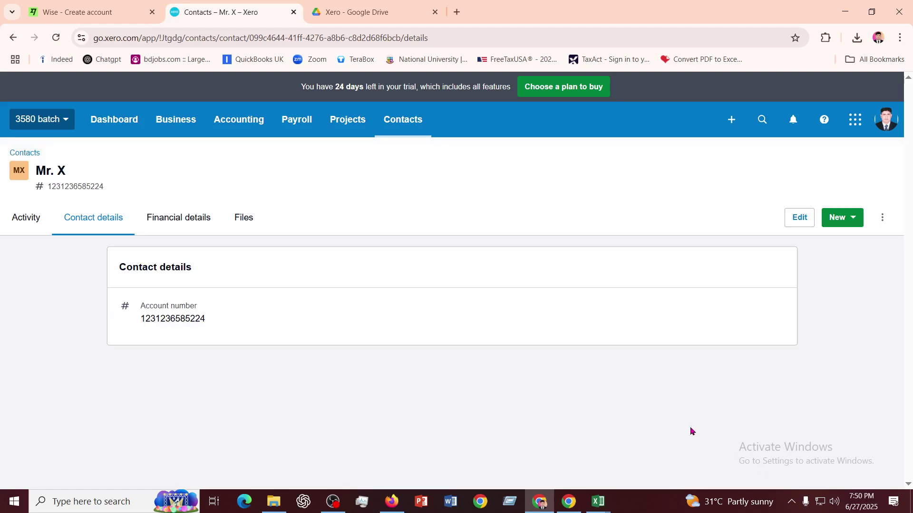
- Check the saved contact's additional actions and open its details for editing to review the form fields
click(883, 213)
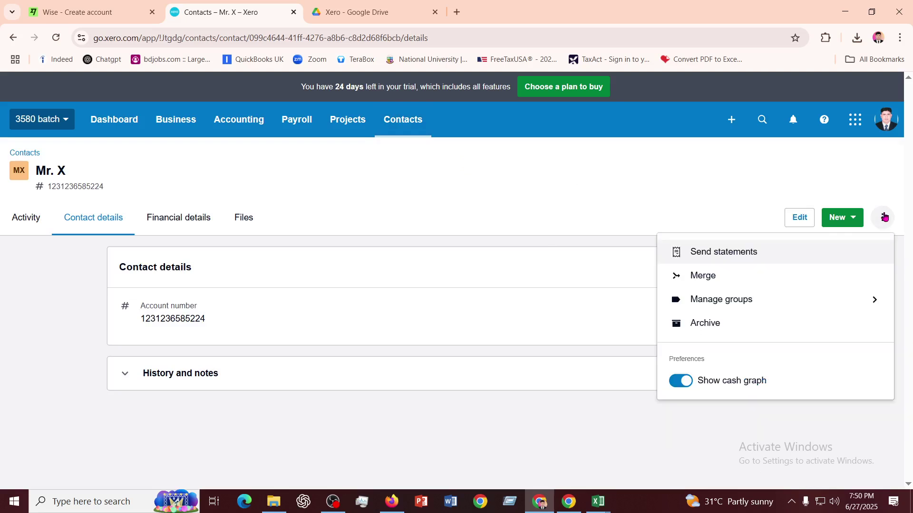
click(661, 180)
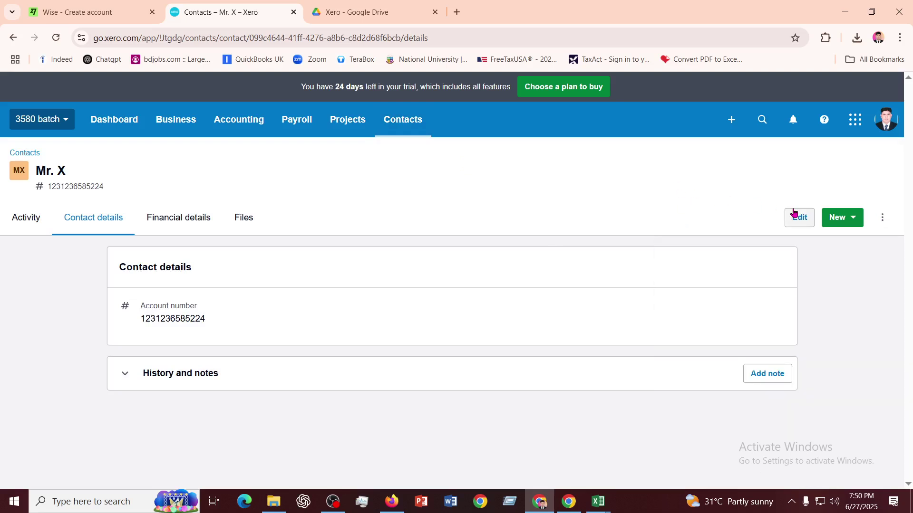
click(796, 216)
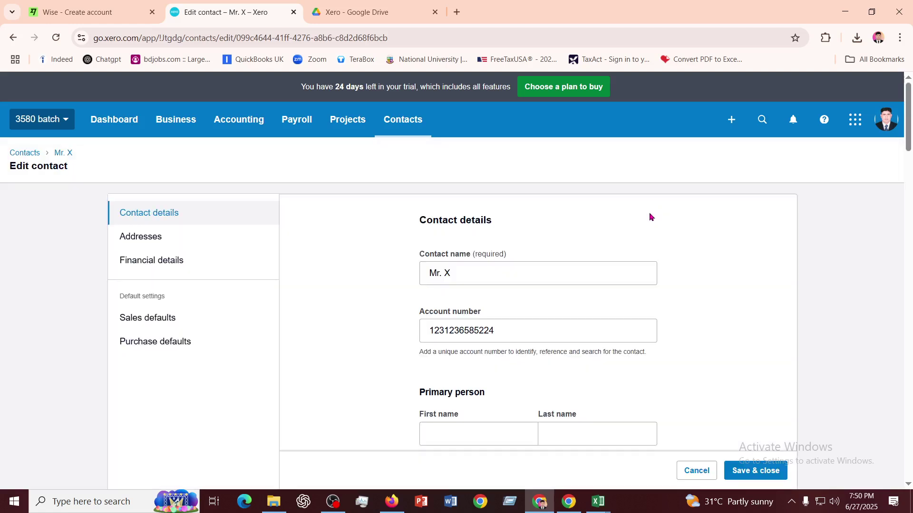
scroll(355, 349, down, 5)
scroll(355, 349, up, 5)
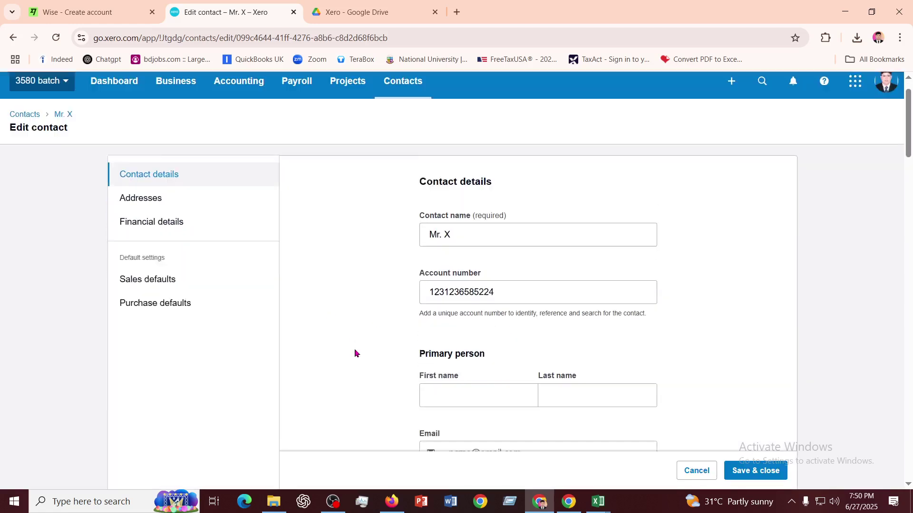
- Go to the list of all contacts and check its import, export and statement actions
click(395, 125)
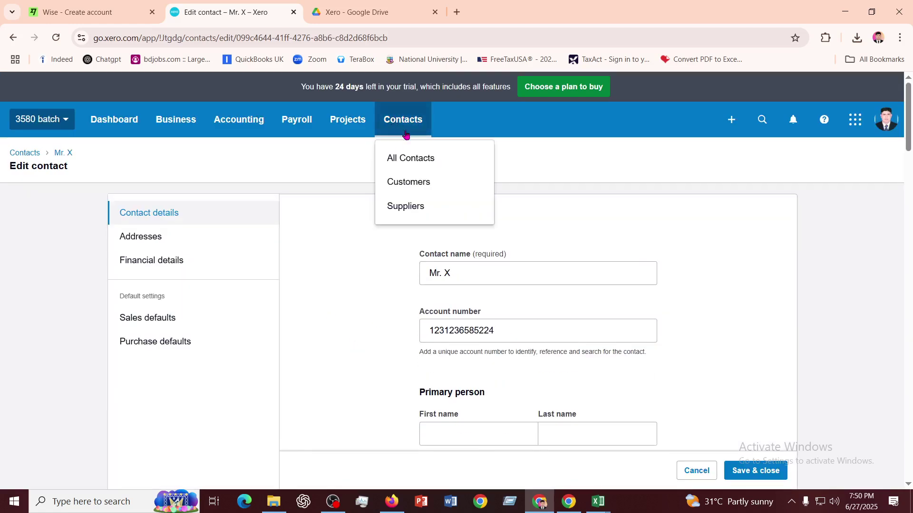
click(413, 157)
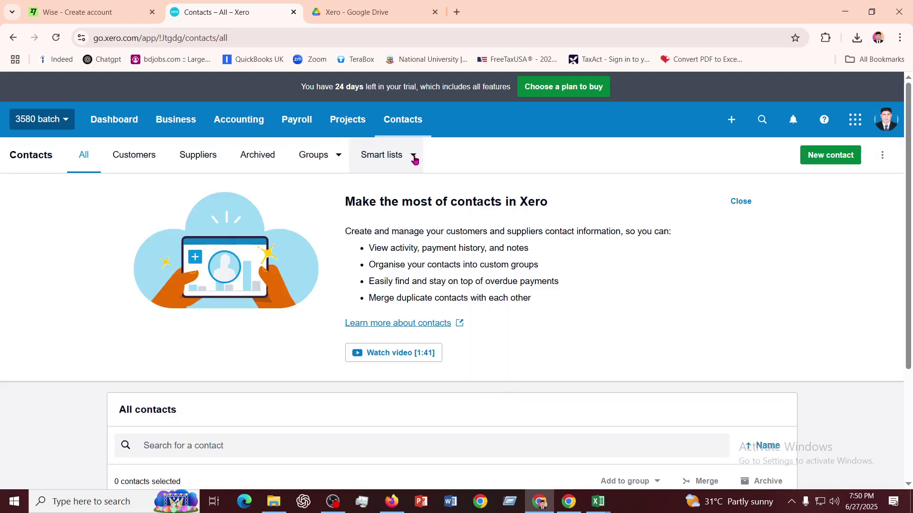
click(883, 155)
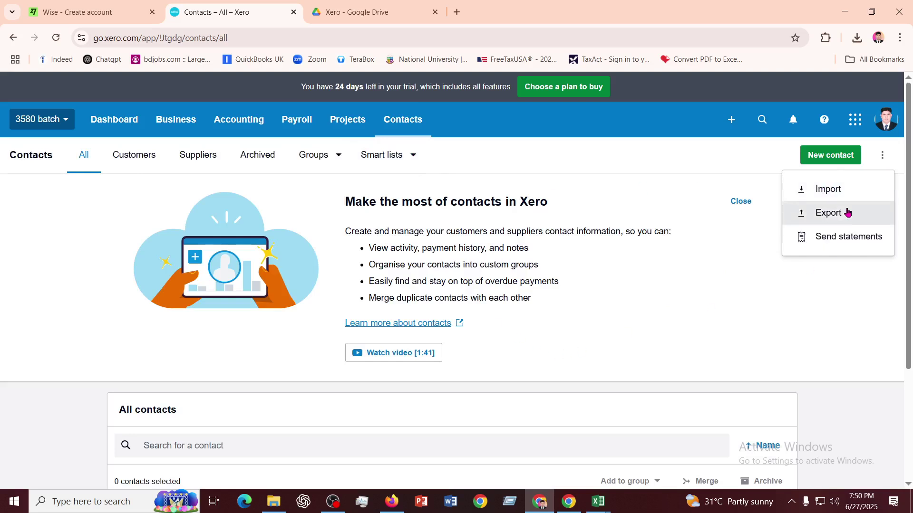
click(692, 161)
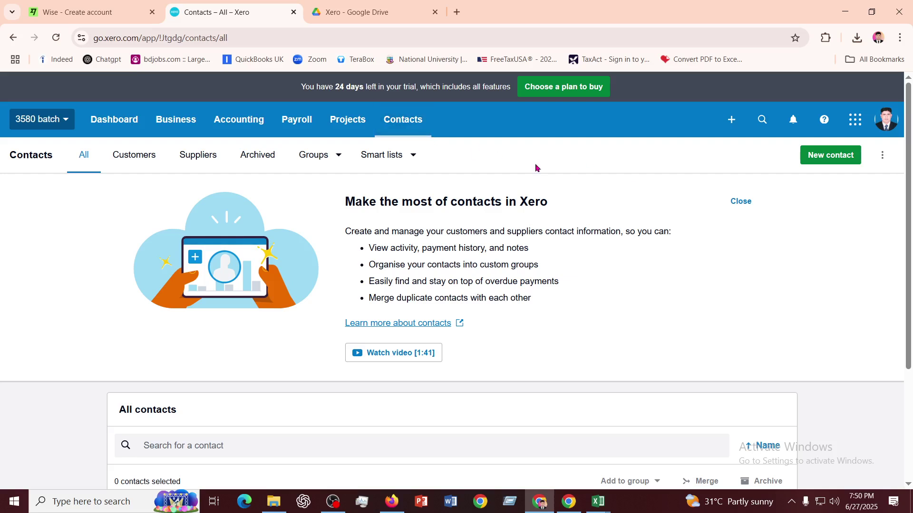
- Open the contact import page and review its template, CSV export, file upload and empty-field options
click(883, 158)
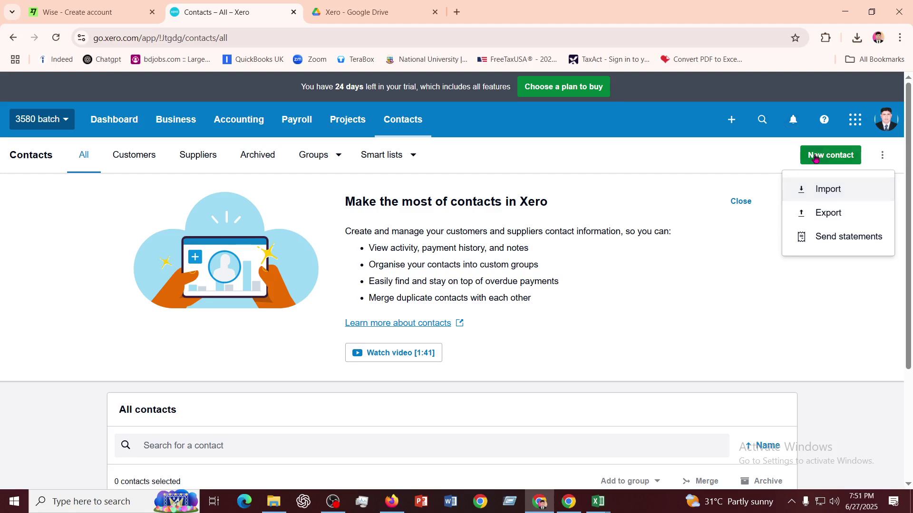
click(822, 192)
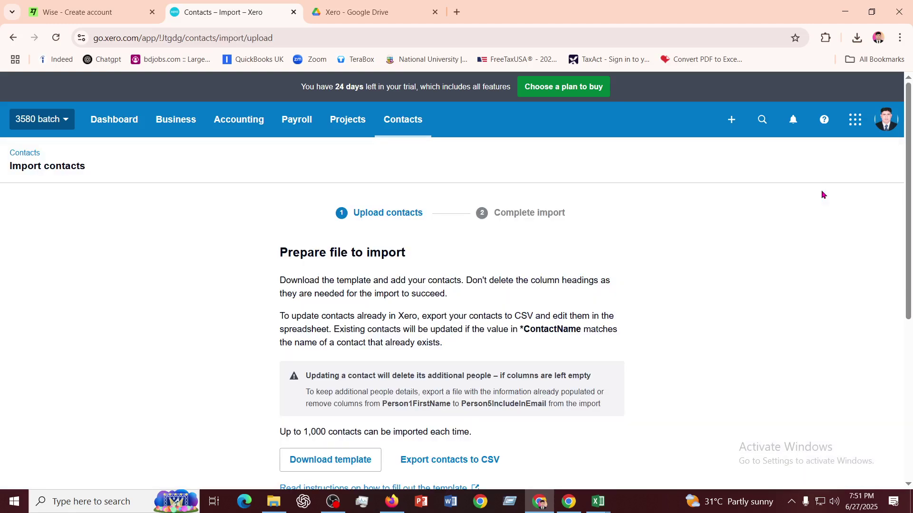
scroll(511, 278, down, 4)
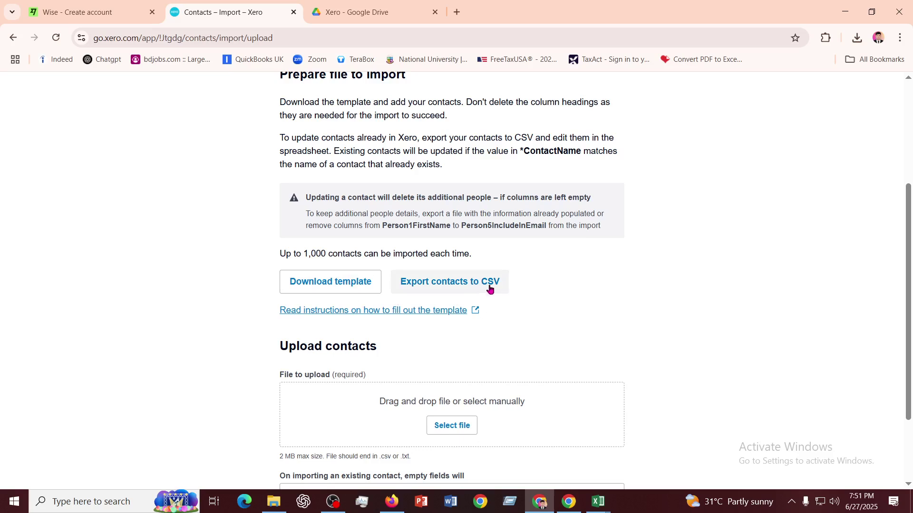
scroll(343, 292, up, 1)
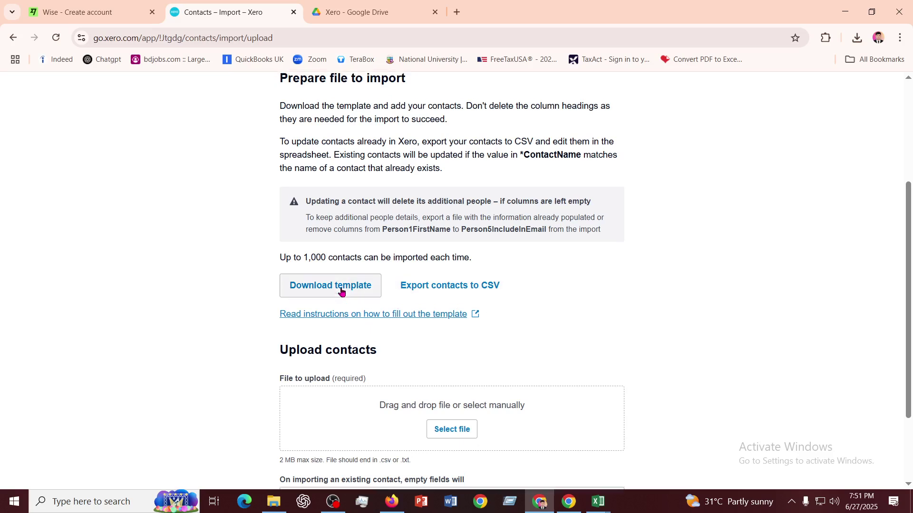
scroll(341, 292, up, 2)
scroll(342, 291, down, 5)
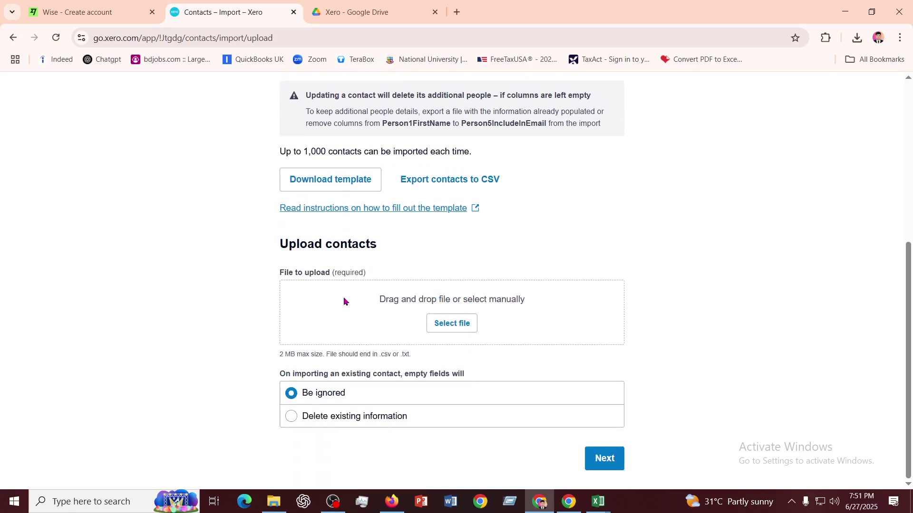
scroll(430, 300, up, 5)
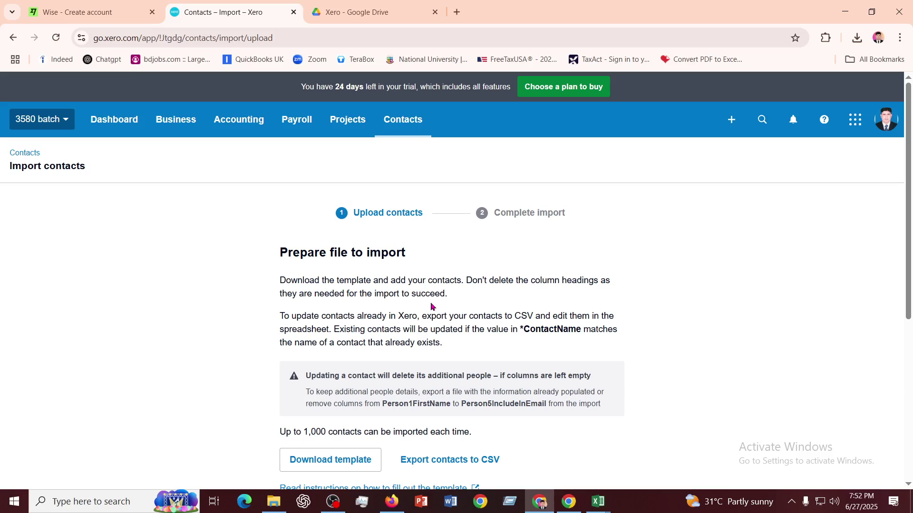
- Return from the import page to the list of all contacts and review its additional actions again
click(415, 123)
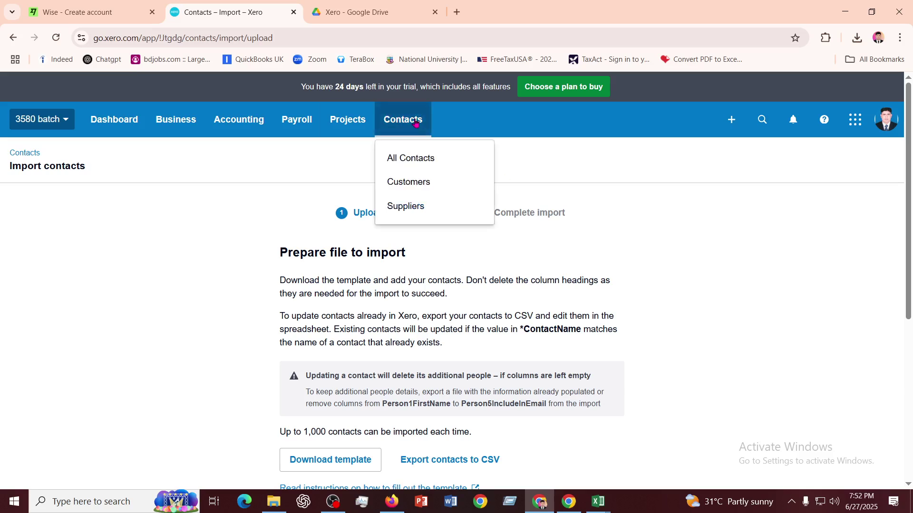
click(418, 160)
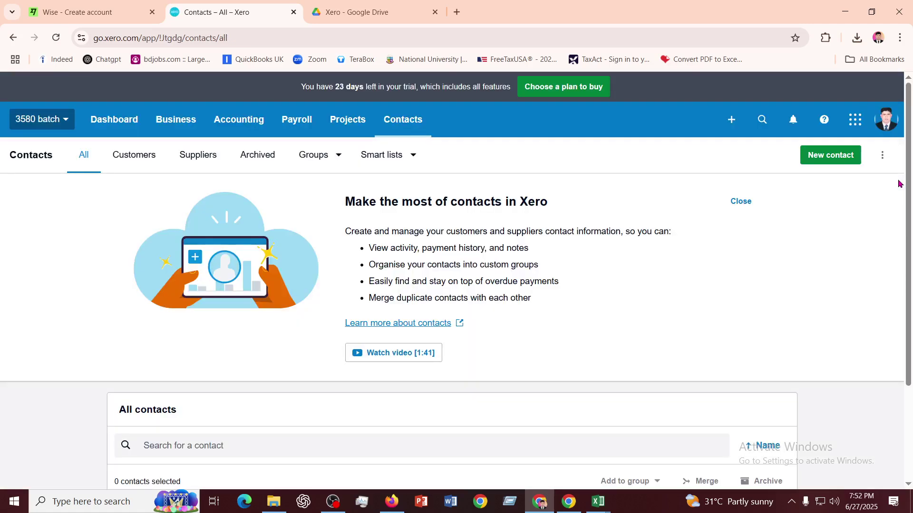
click(883, 155)
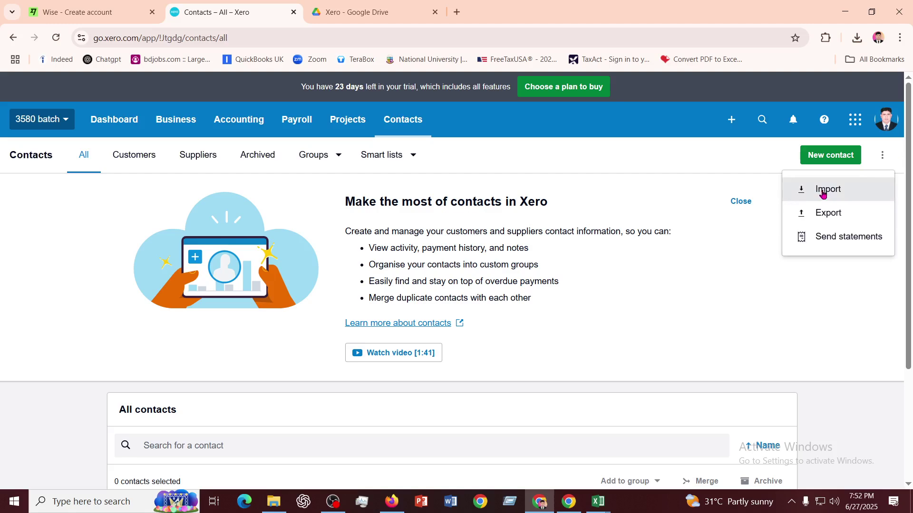
click(685, 310)
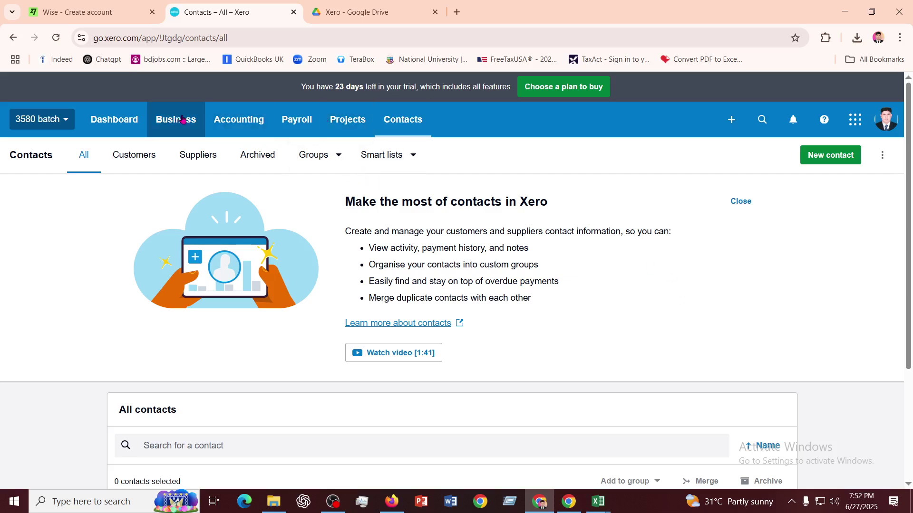
- Open the Chart of accounts and look over its default accounts
click(242, 116)
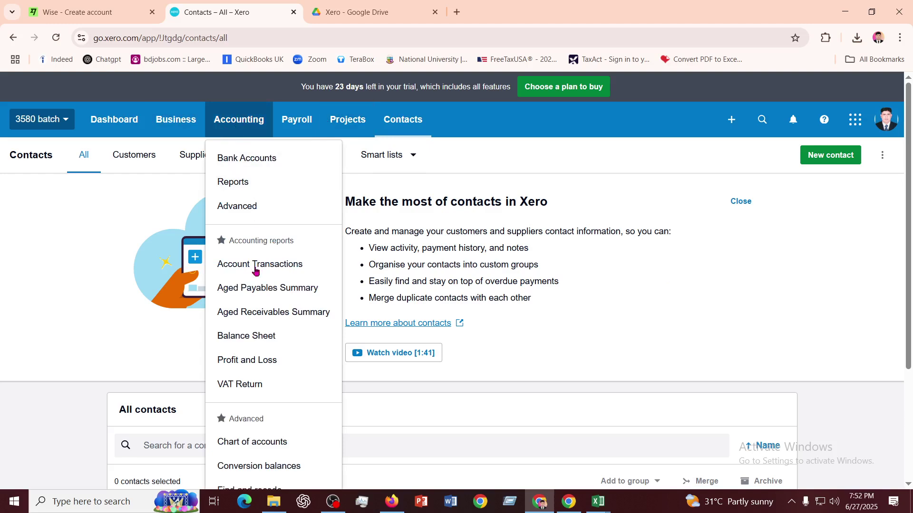
click(259, 445)
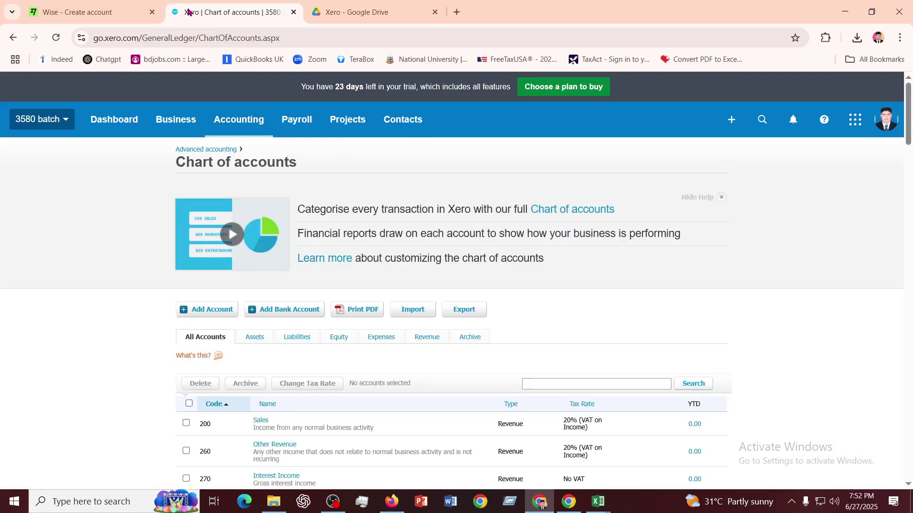
scroll(551, 255, down, 5)
scroll(551, 257, up, 3)
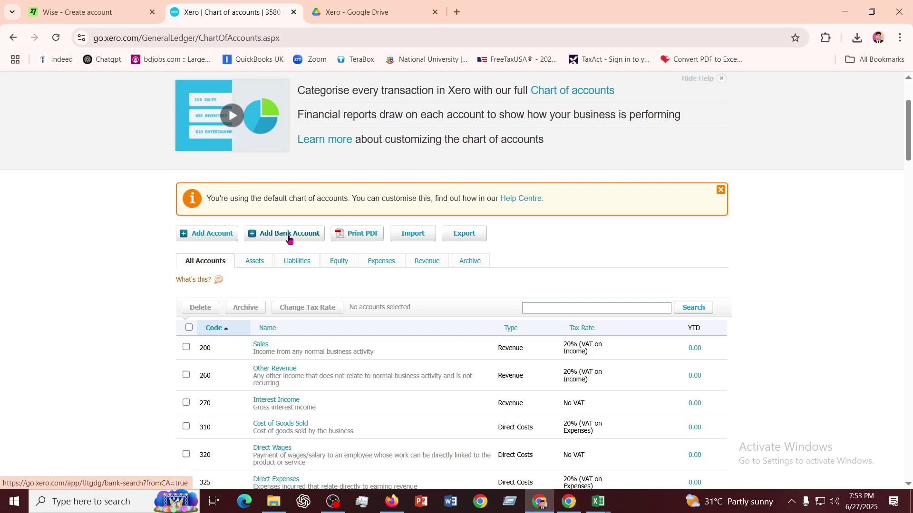
click(215, 236)
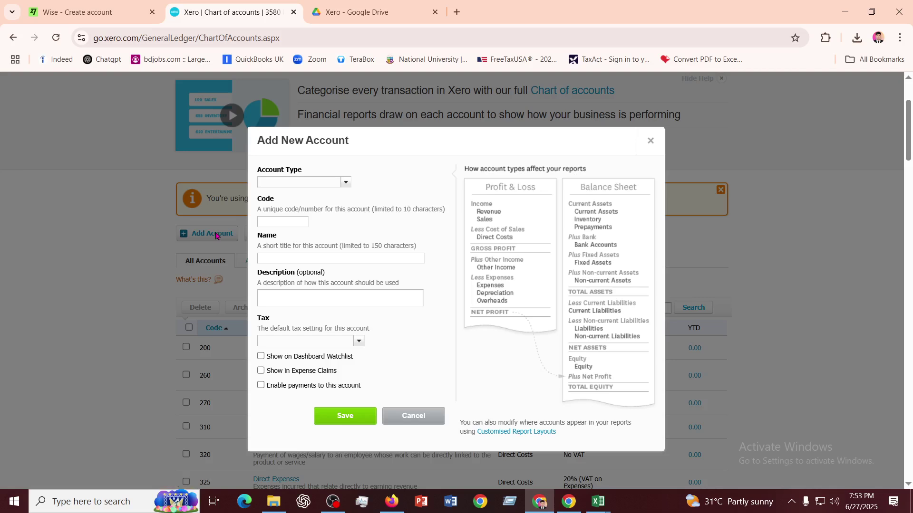
click(346, 183)
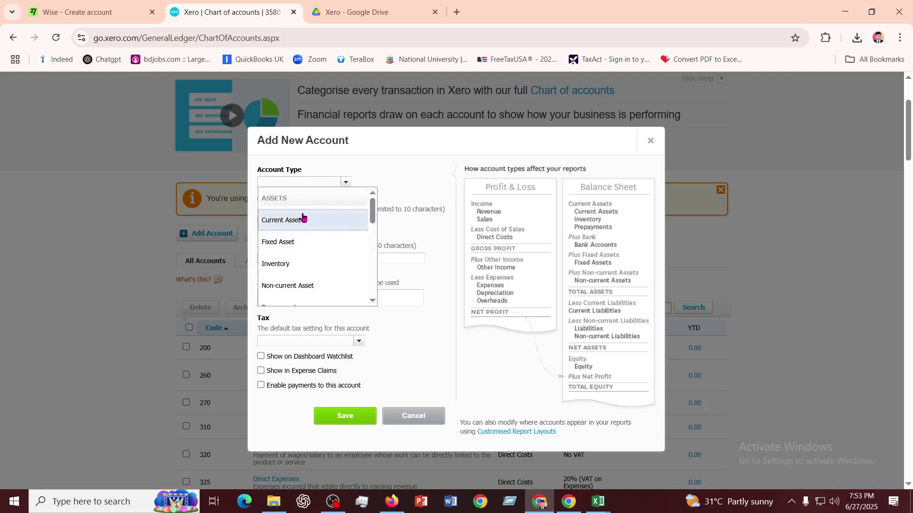
scroll(309, 240, down, 4)
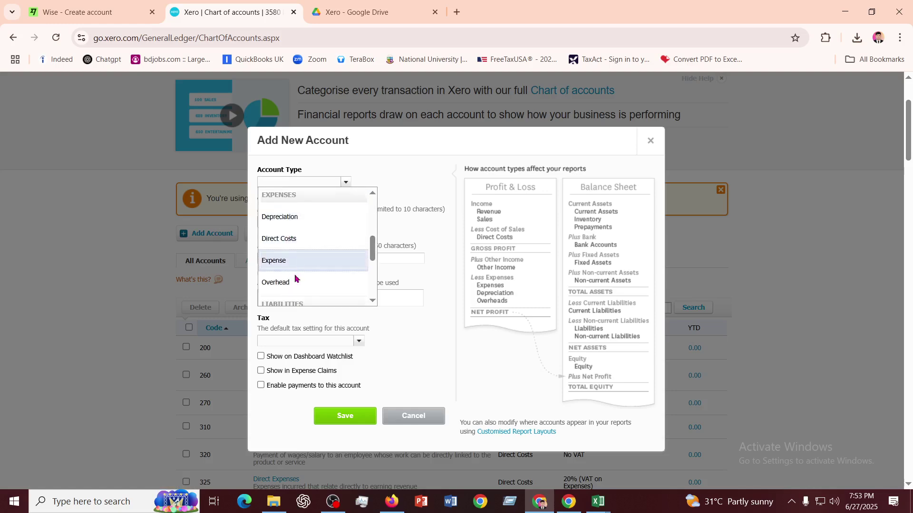
click(279, 260)
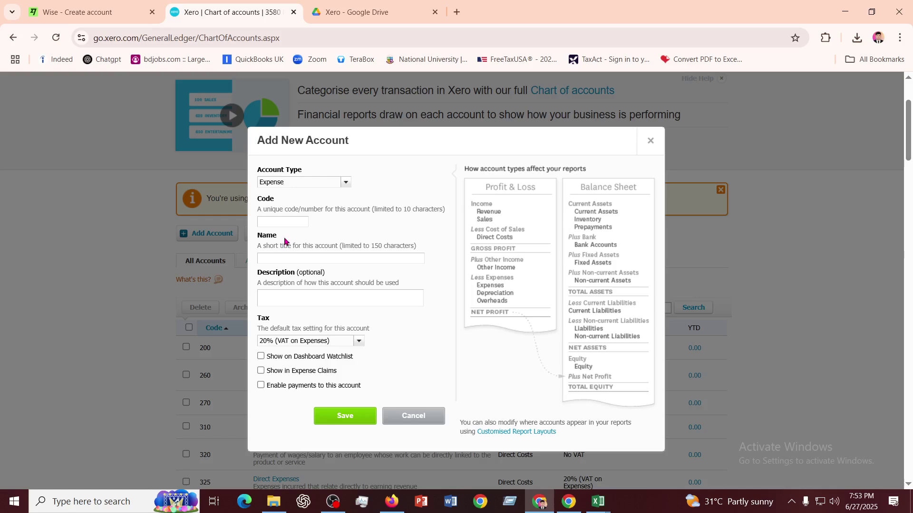
click(282, 222)
click(651, 140)
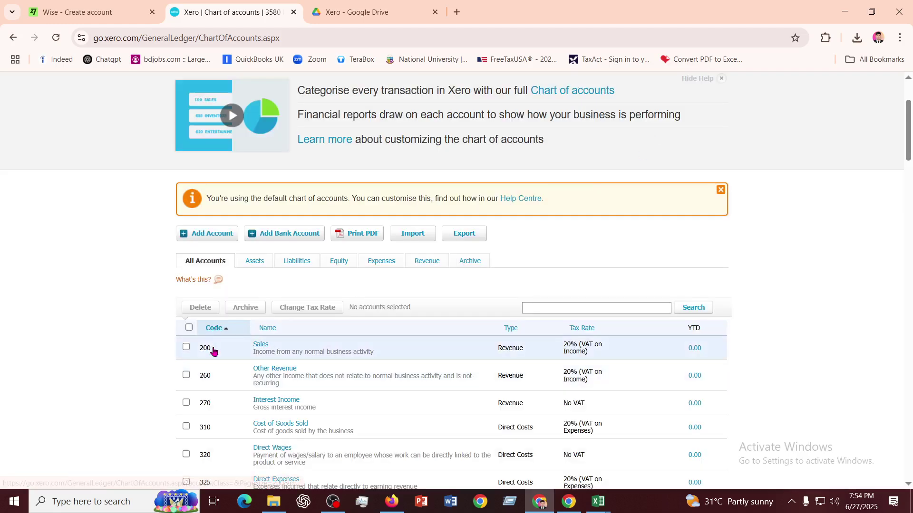
- Examine the account codes, types and tax rates in the chart of accounts, plus the available accounting reports and advanced features
scroll(209, 425, down, 1)
scroll(210, 425, down, 5)
scroll(209, 425, up, 4)
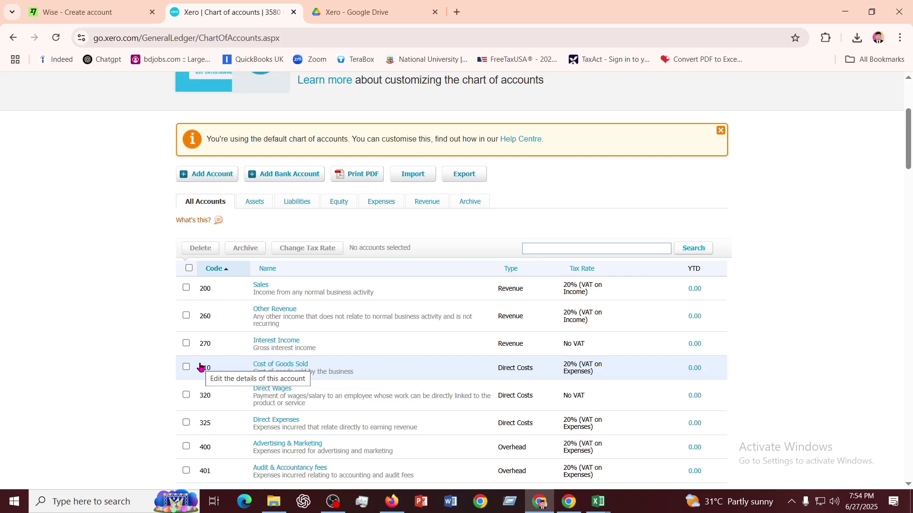
scroll(200, 367, up, 4)
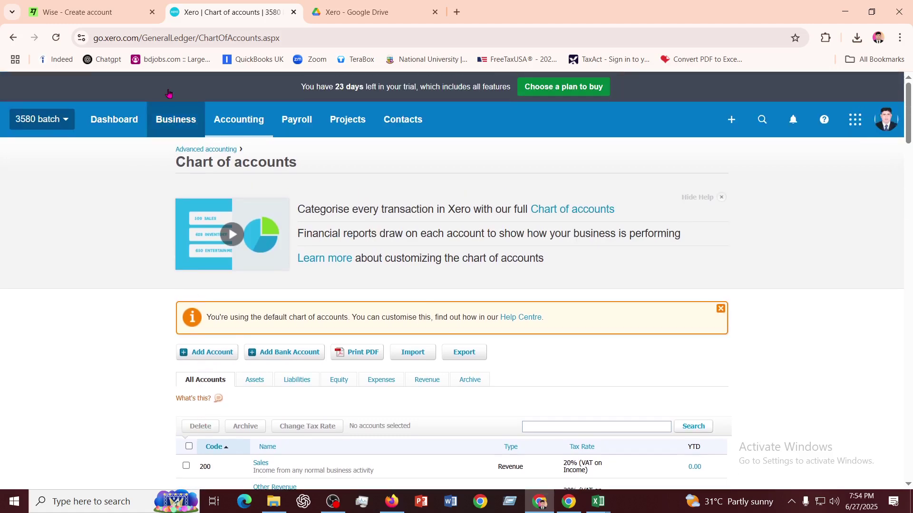
click(251, 119)
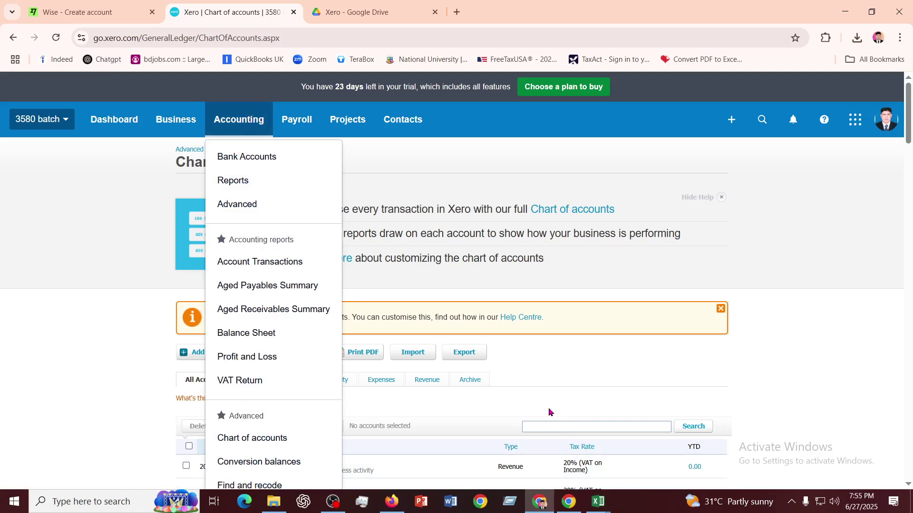
scroll(549, 412, down, 3)
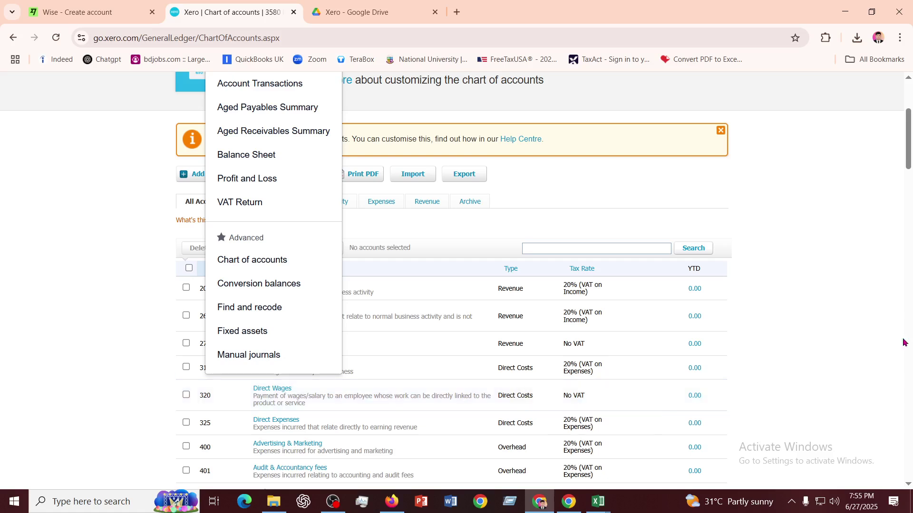
click(798, 324)
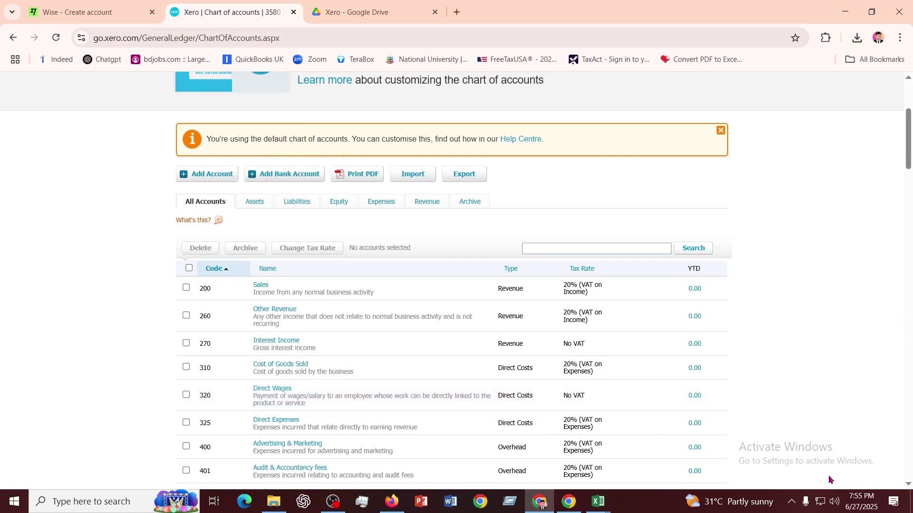
- Open the form for adding a new account, review the available account types, and close it without saving
click(204, 174)
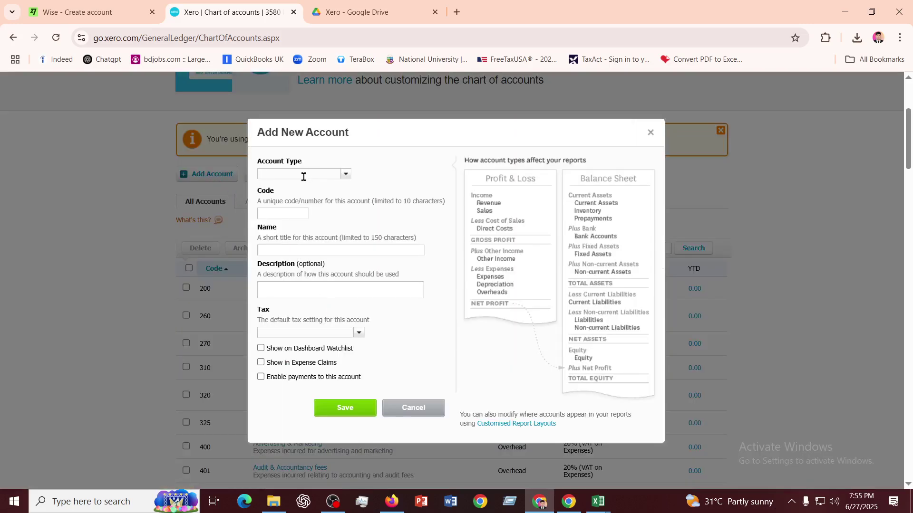
click(346, 175)
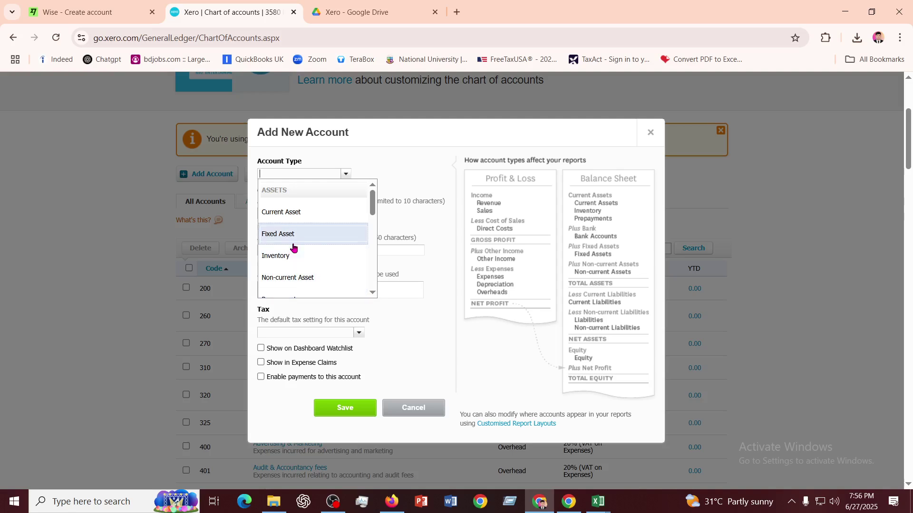
scroll(280, 248, down, 3)
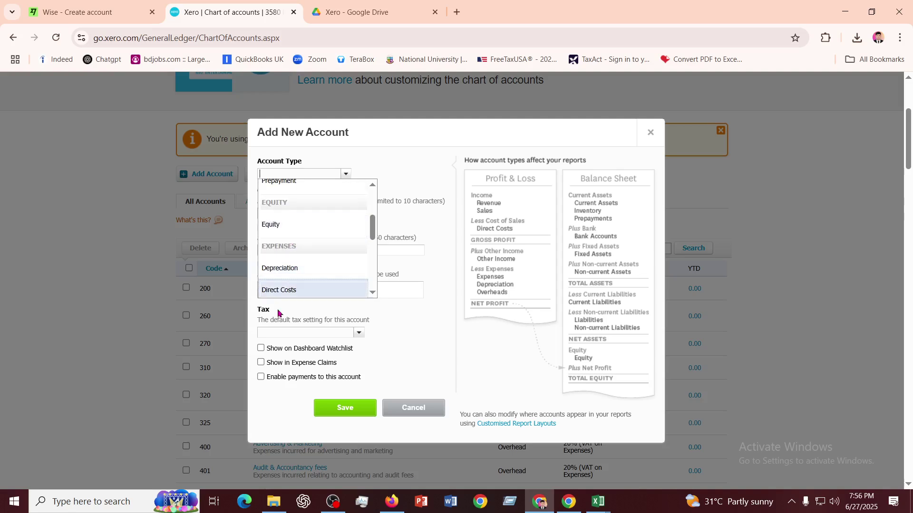
scroll(277, 304, down, 2)
scroll(304, 141, up, 3)
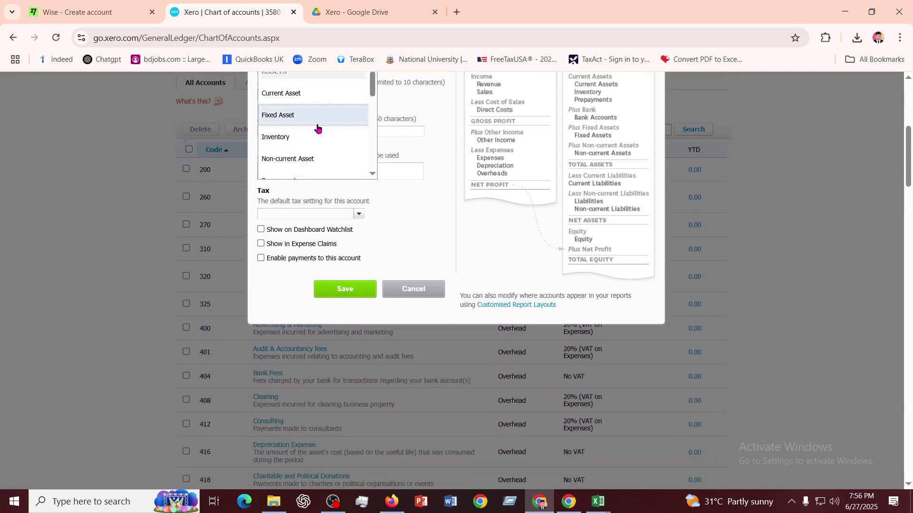
scroll(304, 138, up, 4)
scroll(302, 281, down, 2)
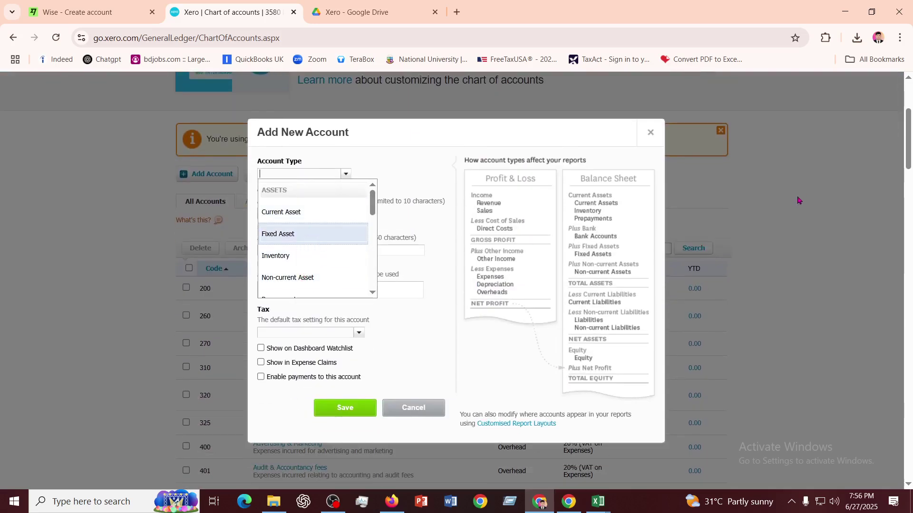
click(650, 133)
- Check where the Chart of accounts is listed among the advanced accounting features
scroll(321, 267, up, 2)
scroll(321, 267, up, 2)
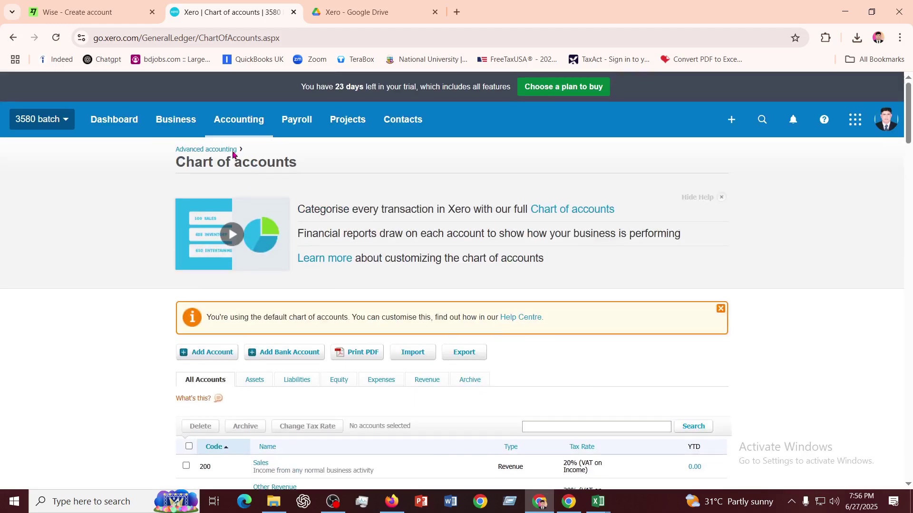
click(237, 124)
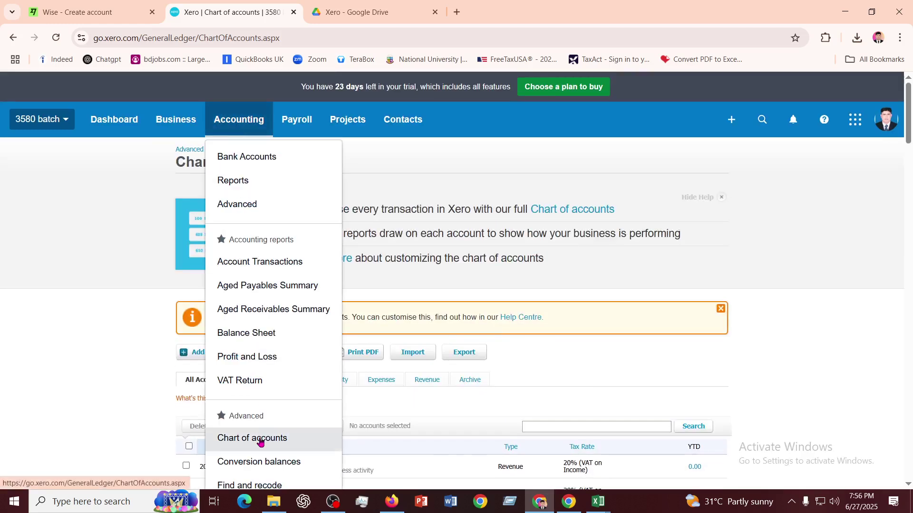
click(821, 350)
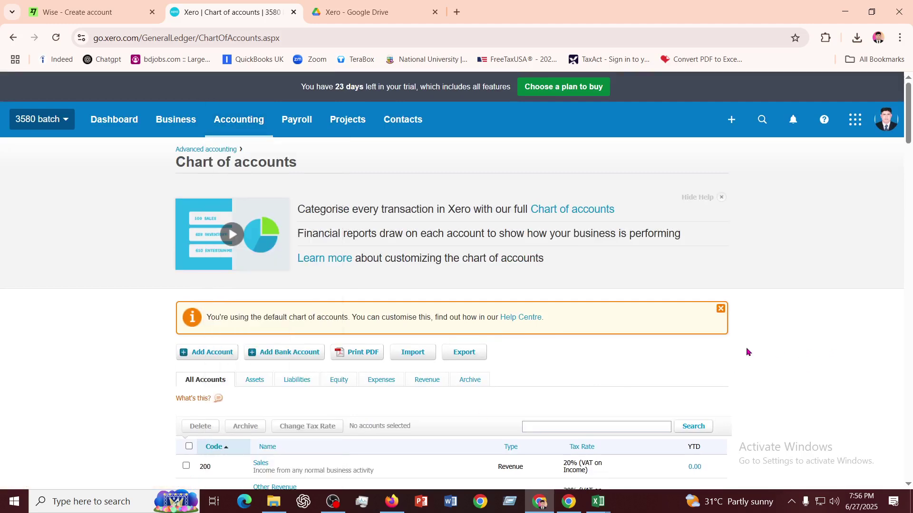
- Start a new account in the chart of accounts and set its account type to Expense
scroll(395, 389, down, 2)
click(213, 234)
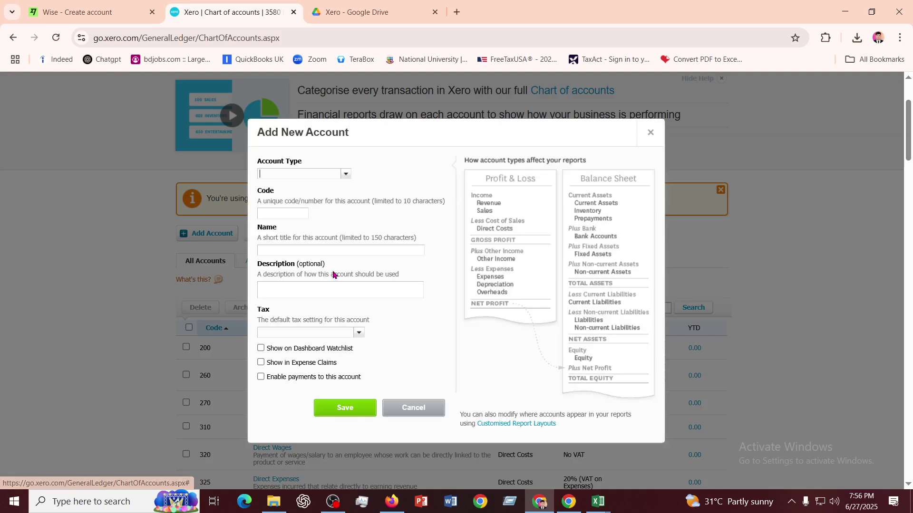
click(345, 175)
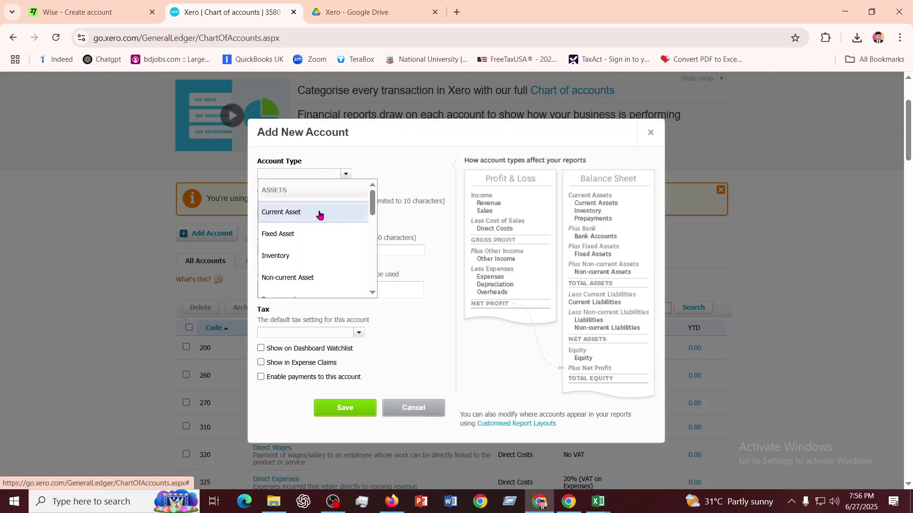
scroll(294, 261, down, 2)
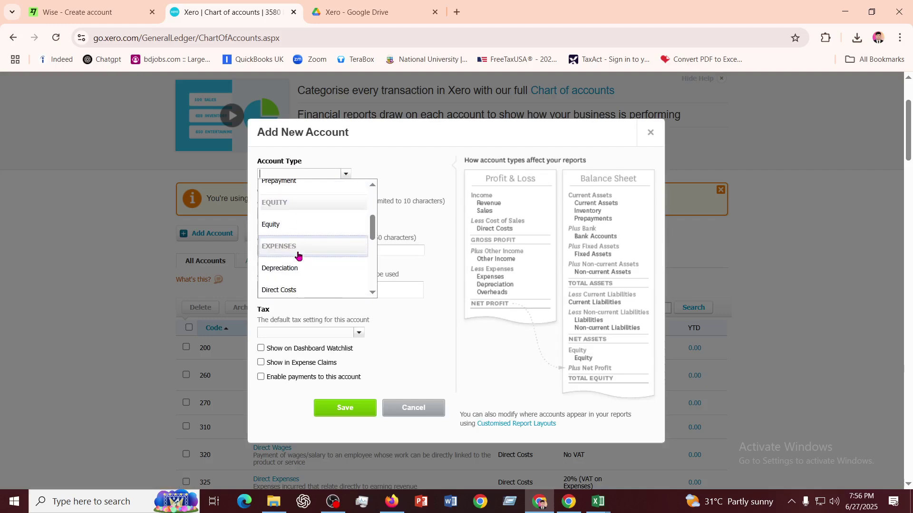
scroll(290, 252, down, 2)
click(282, 254)
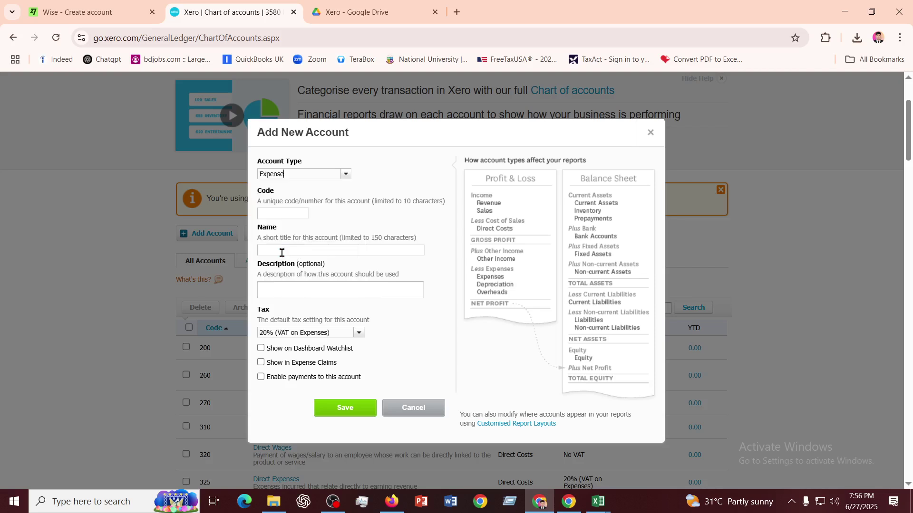
- Give the new expense account the code 501 and the name "Office expenses", and save it
click(281, 214)
text(501)
click(298, 252)
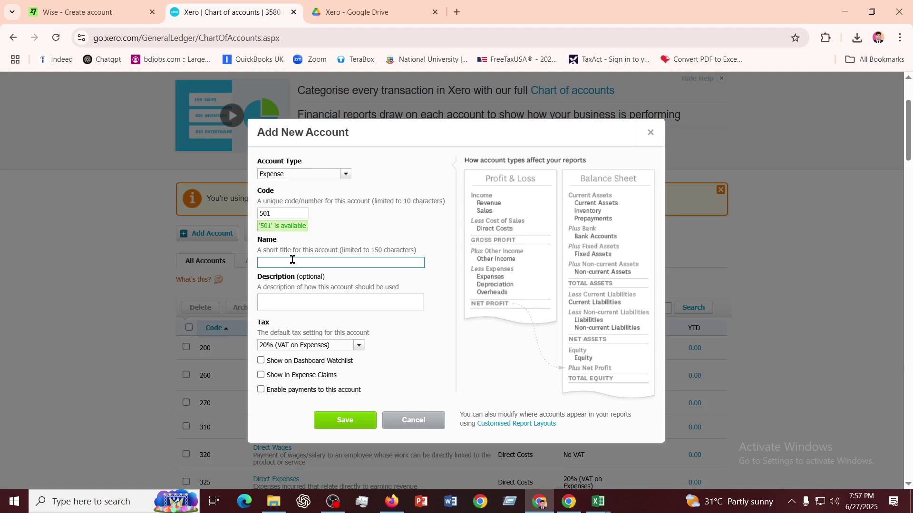
text(Ar)
text(Office )
text(e)
text(xpenses)
click(299, 307)
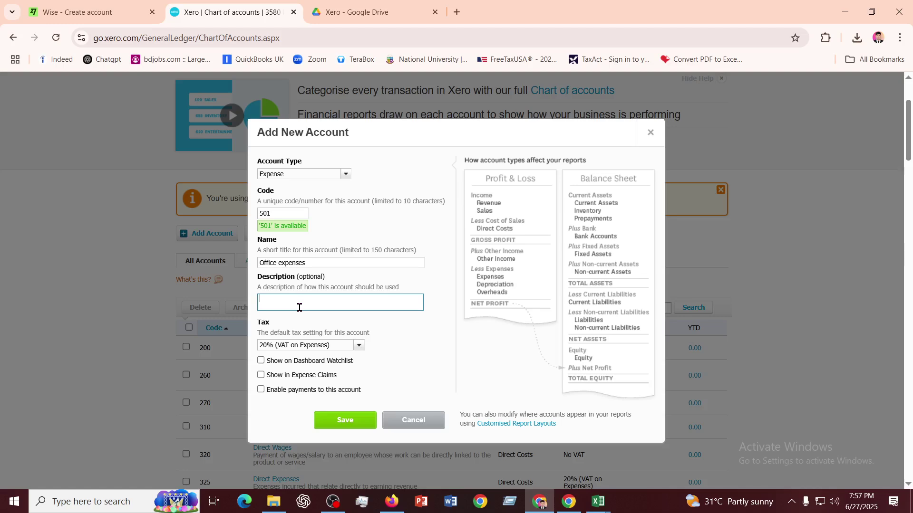
click(345, 421)
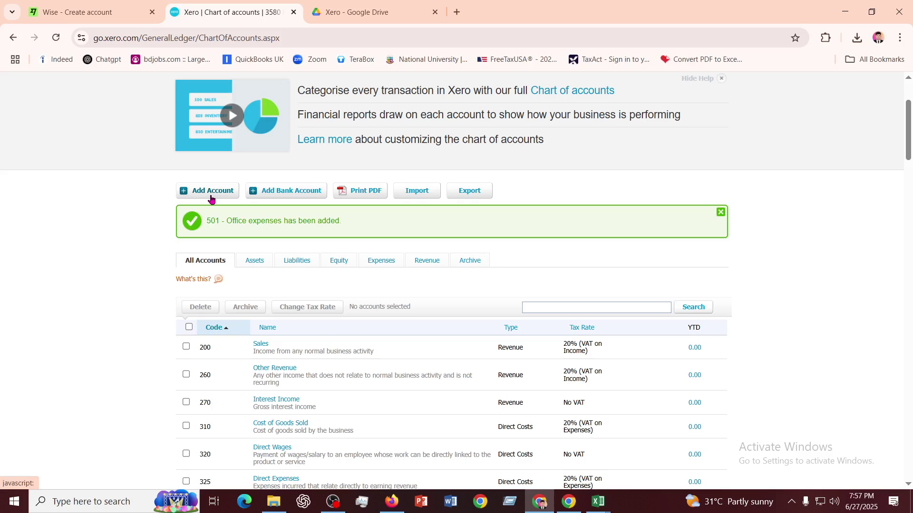
- Open the page for adding bank accounts and review the popular banks offered for the United Kingdom
click(300, 192)
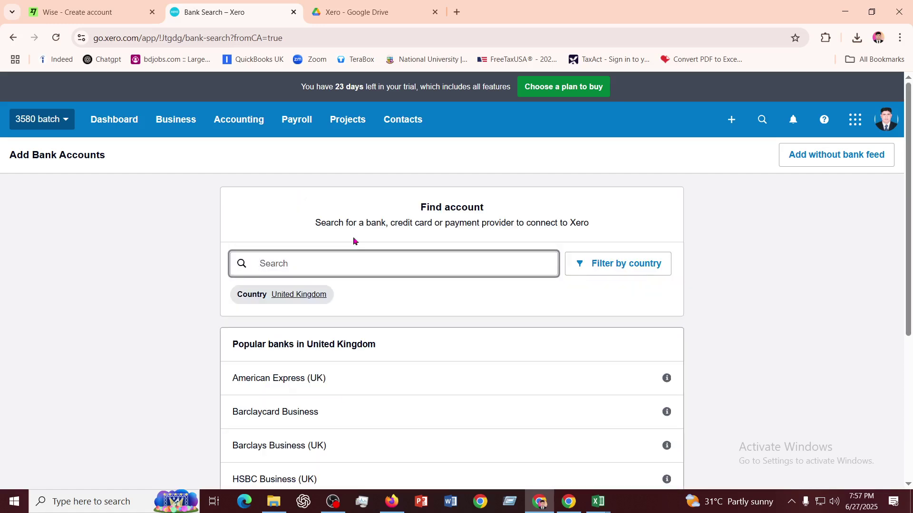
scroll(370, 394, down, 5)
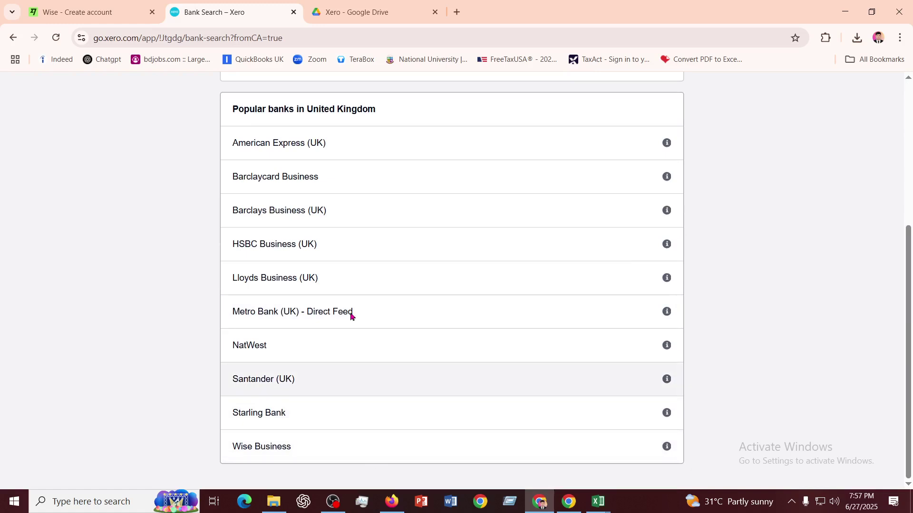
scroll(399, 366, up, 5)
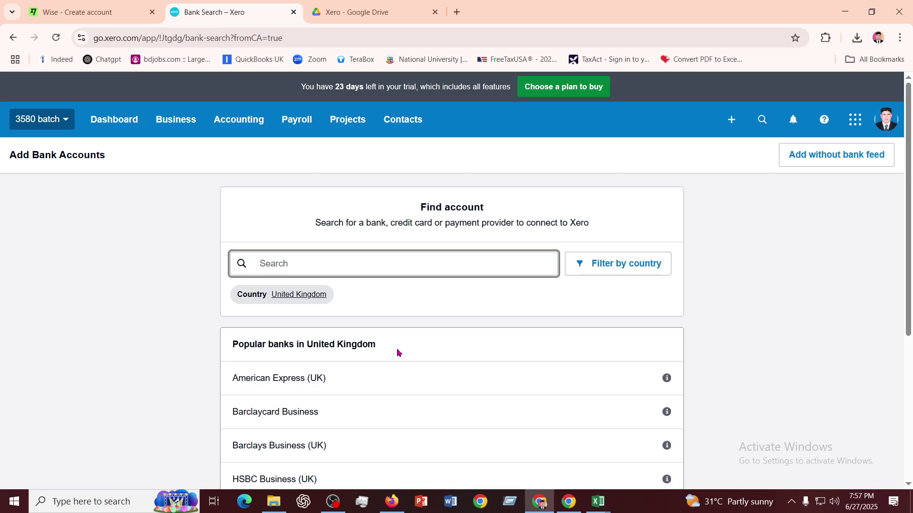
scroll(398, 353, down, 4)
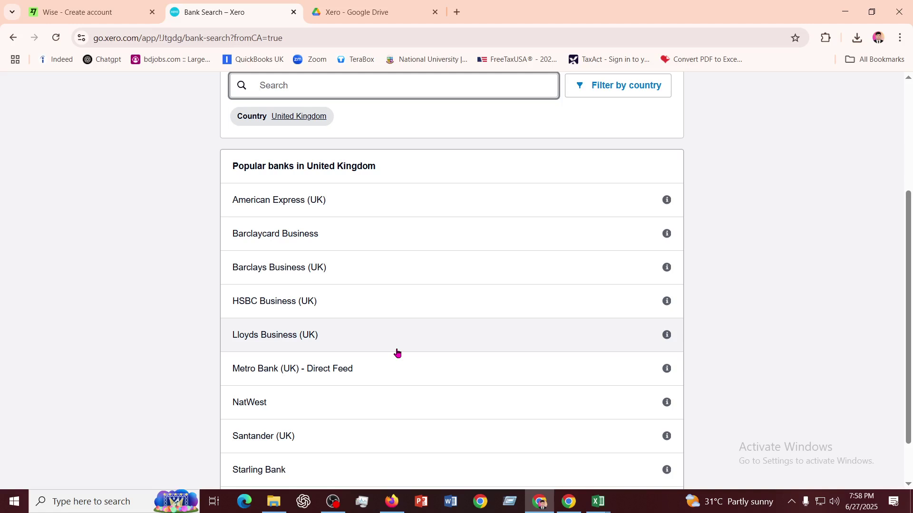
scroll(397, 352, up, 3)
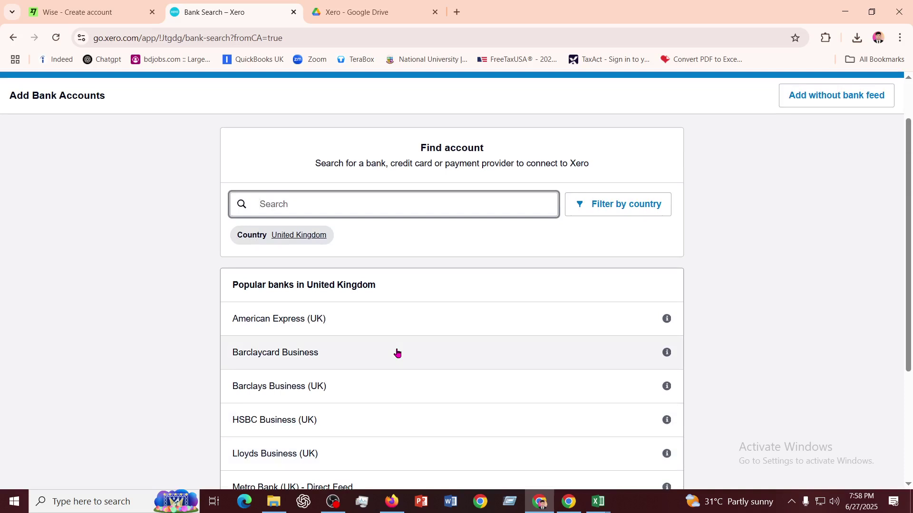
scroll(397, 352, down, 3)
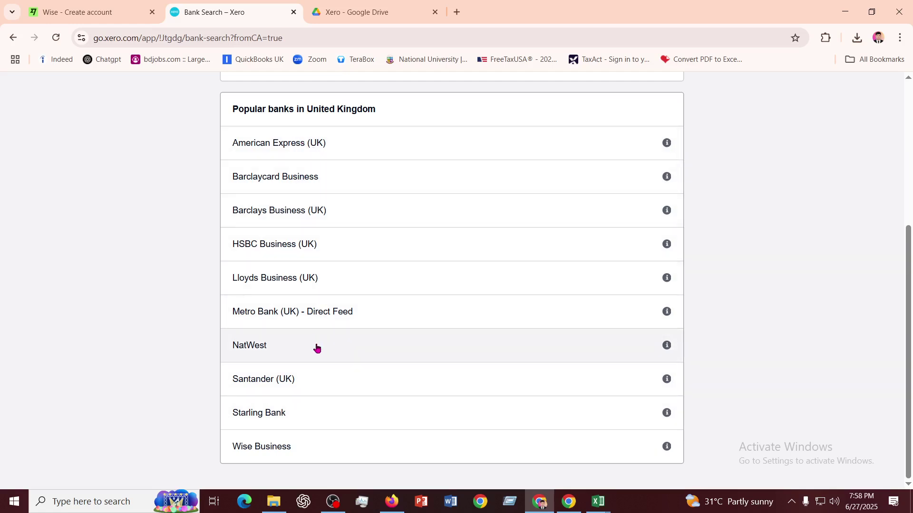
scroll(367, 320, up, 5)
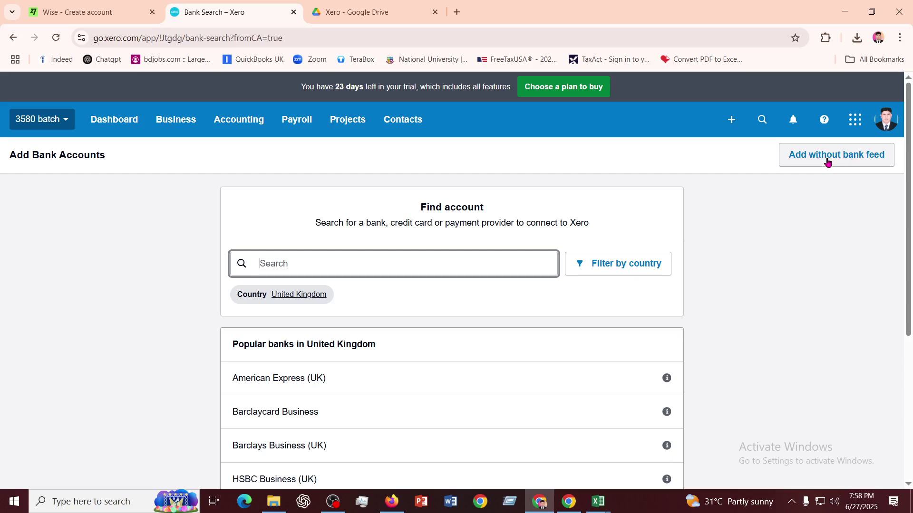
- Choose to add a bank account without a bank feed and continue to its account details form
click(827, 162)
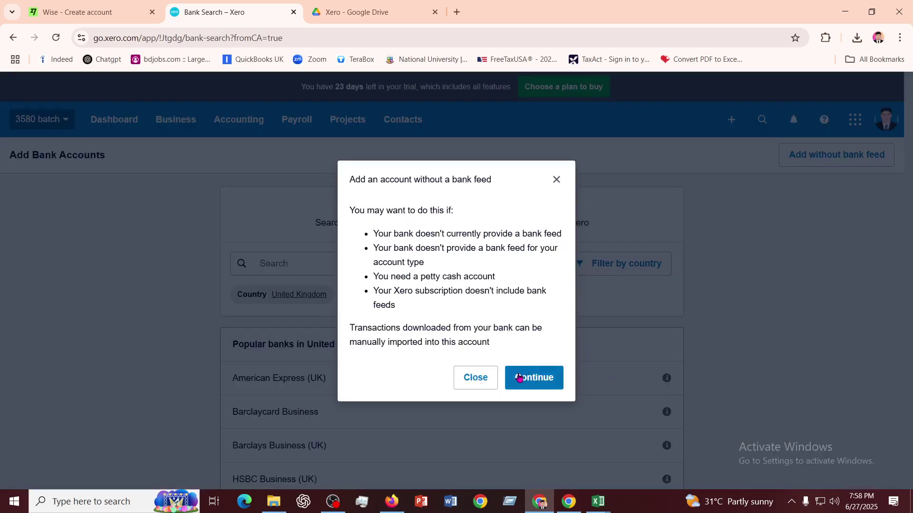
click(519, 378)
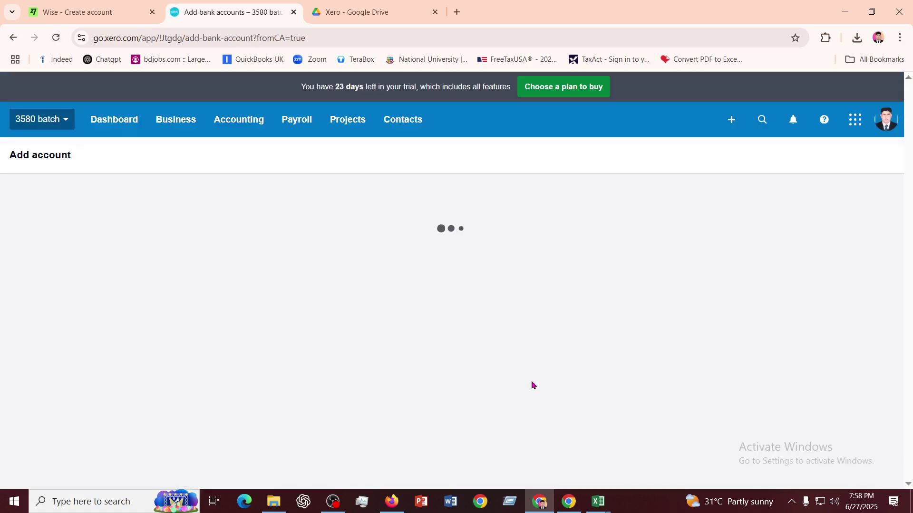
scroll(525, 342, down, 3)
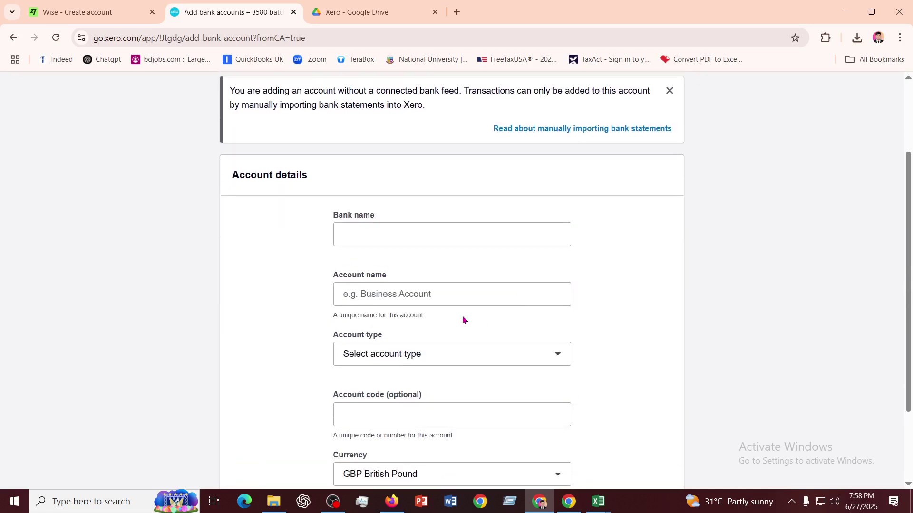
scroll(428, 312, up, 1)
- Enter HSBC as the bank name and "HSBC checking account" as the account name
click(393, 286)
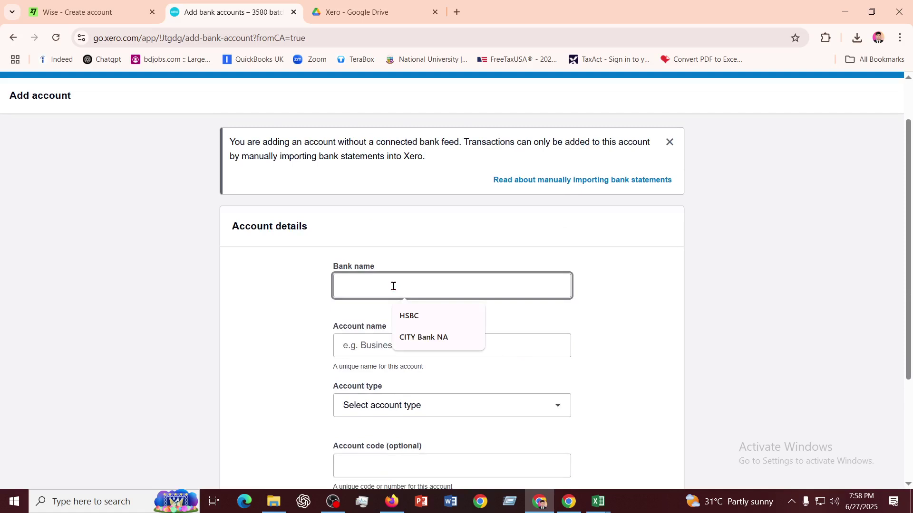
click(409, 316)
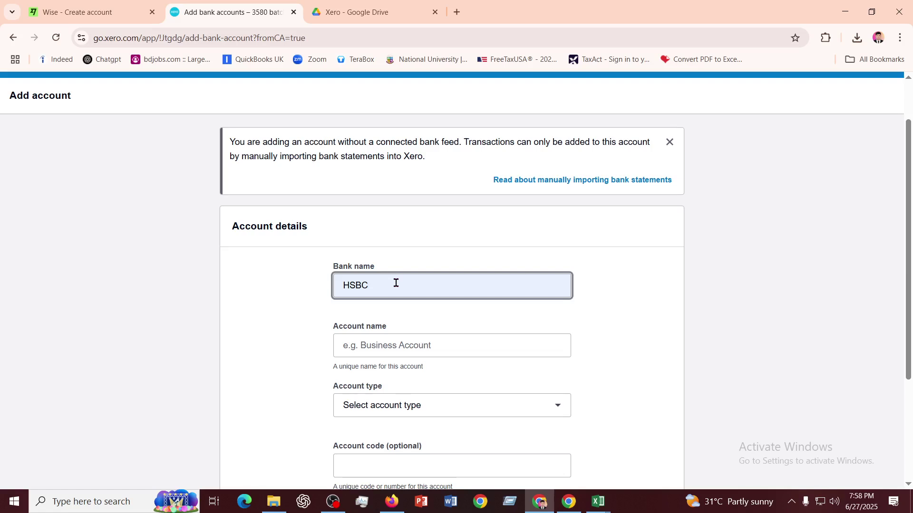
click(400, 347)
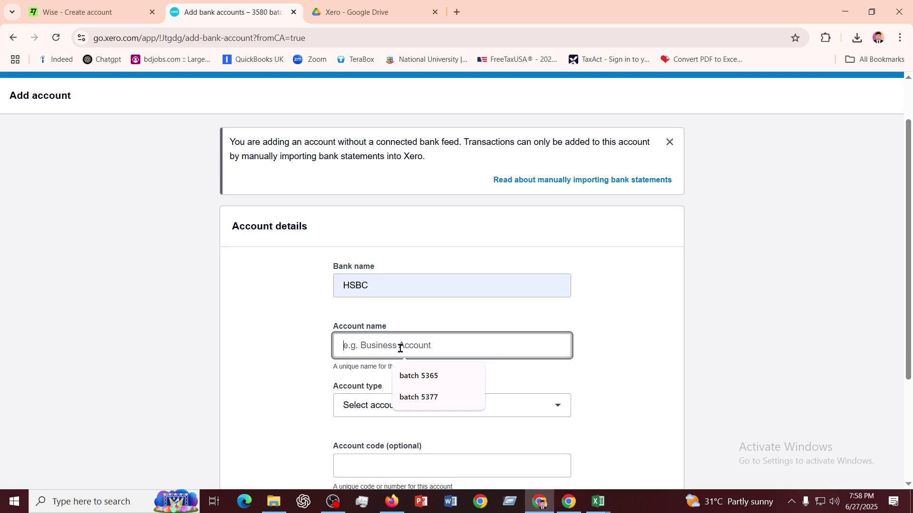
text(H)
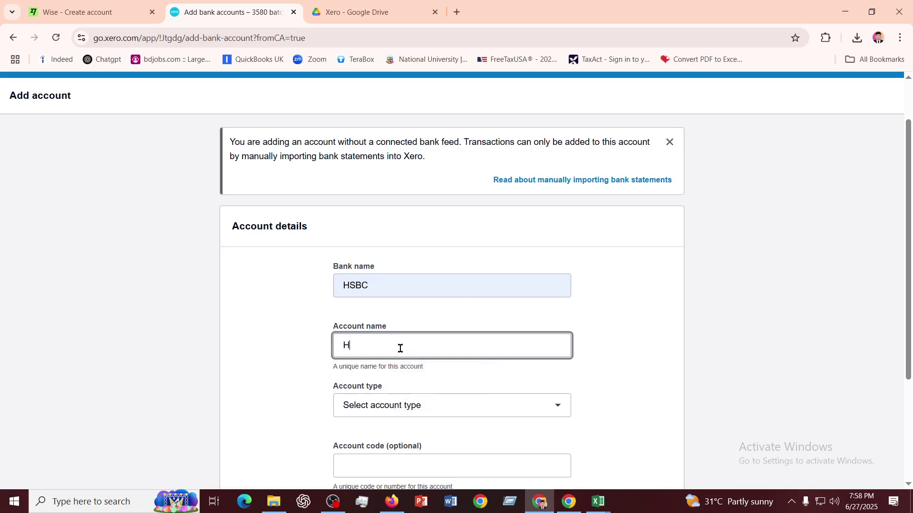
key(BackSpace)
text(HSBC checking account)
click(725, 346)
- Set the bank account's type to Other and its account code to 321
click(489, 403)
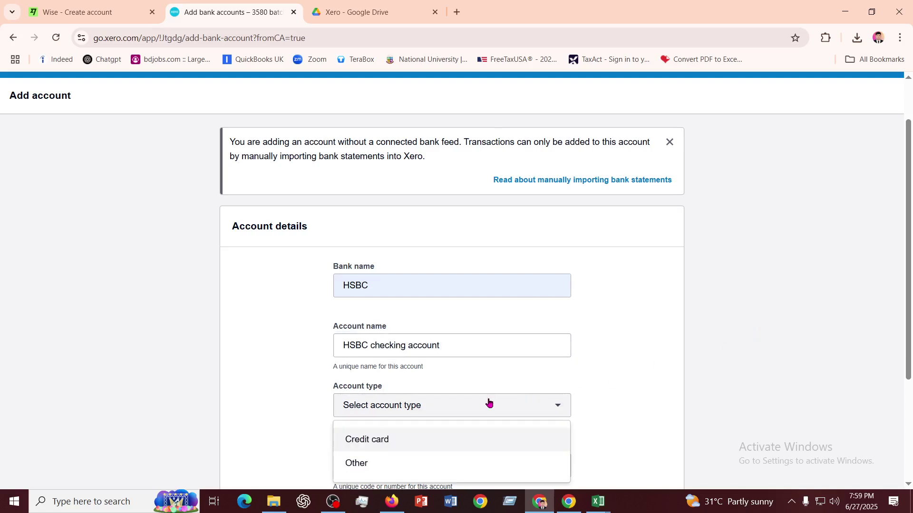
scroll(626, 361, down, 2)
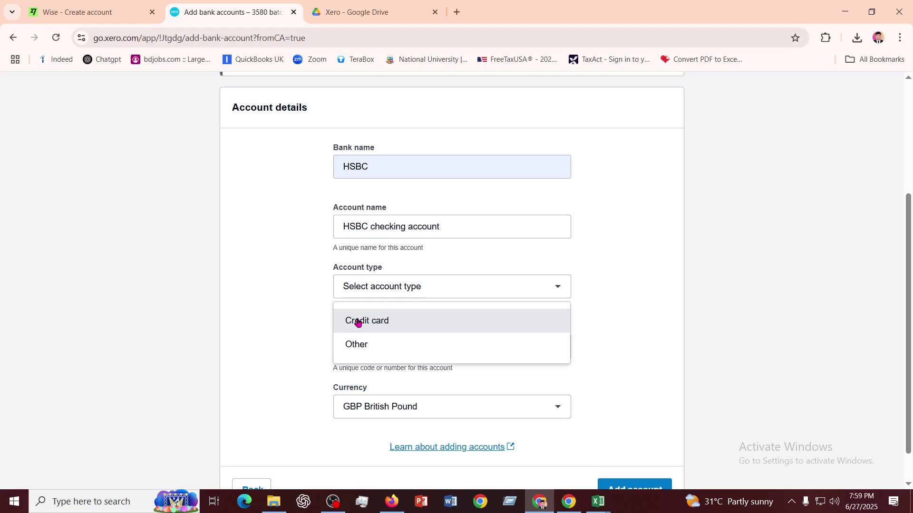
click(355, 346)
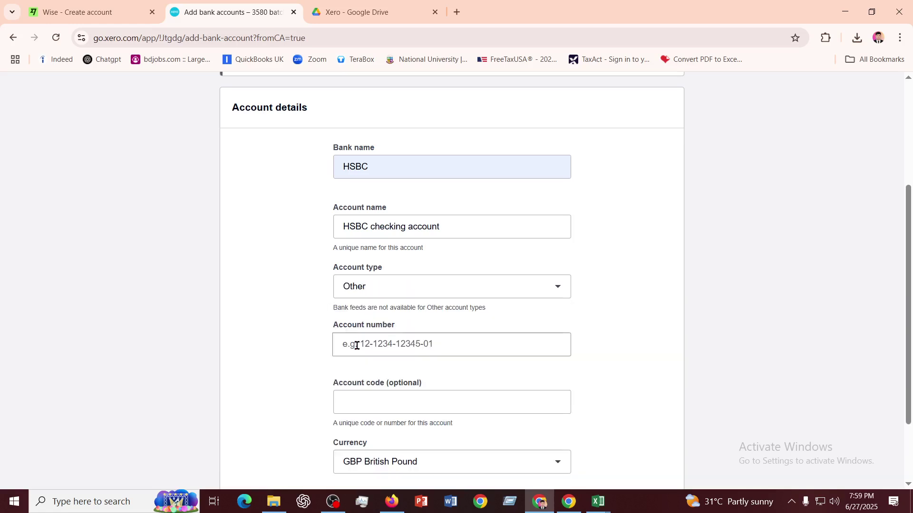
scroll(587, 376, down, 2)
click(393, 312)
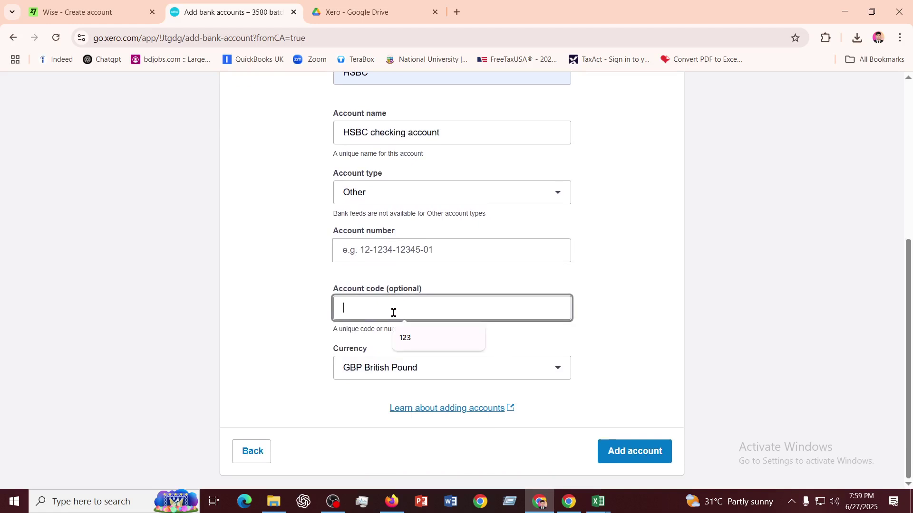
text(321)
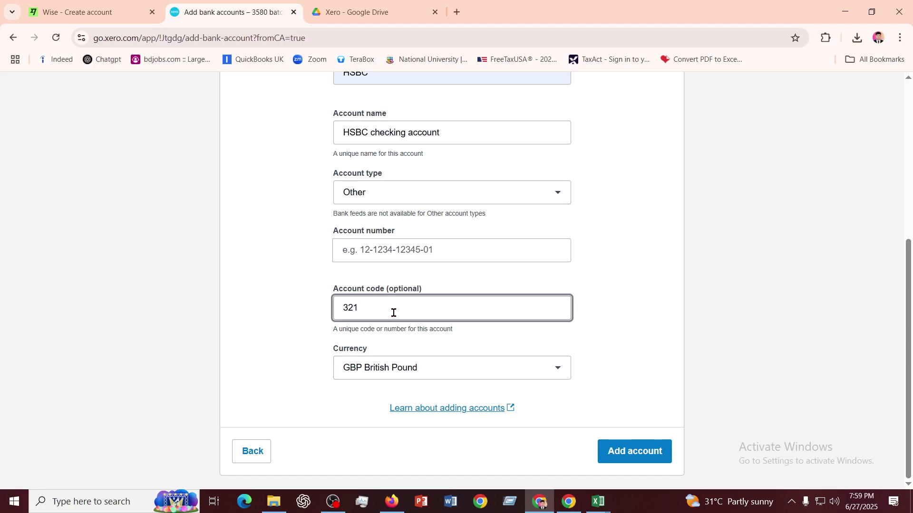
click(652, 295)
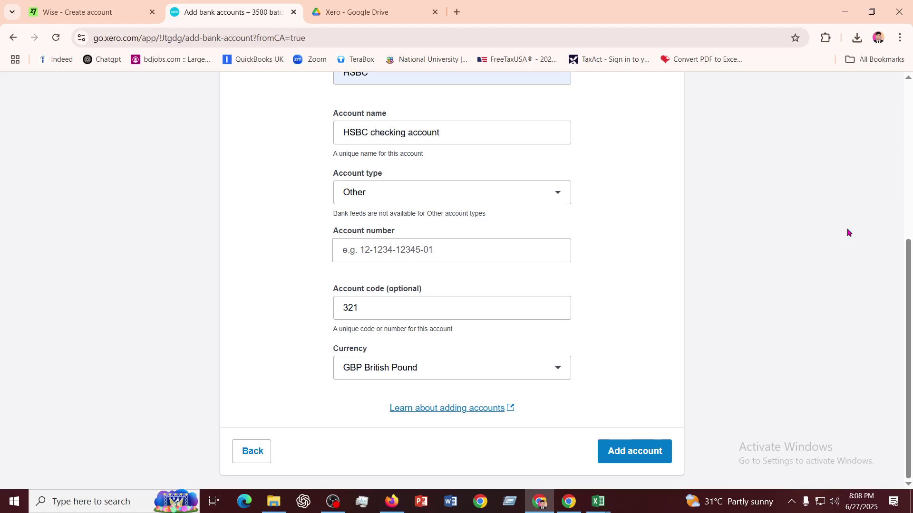
- Enter the bank account's number, check the account details and add the HSBC account in GBP British Pound
click(441, 253)
click(431, 281)
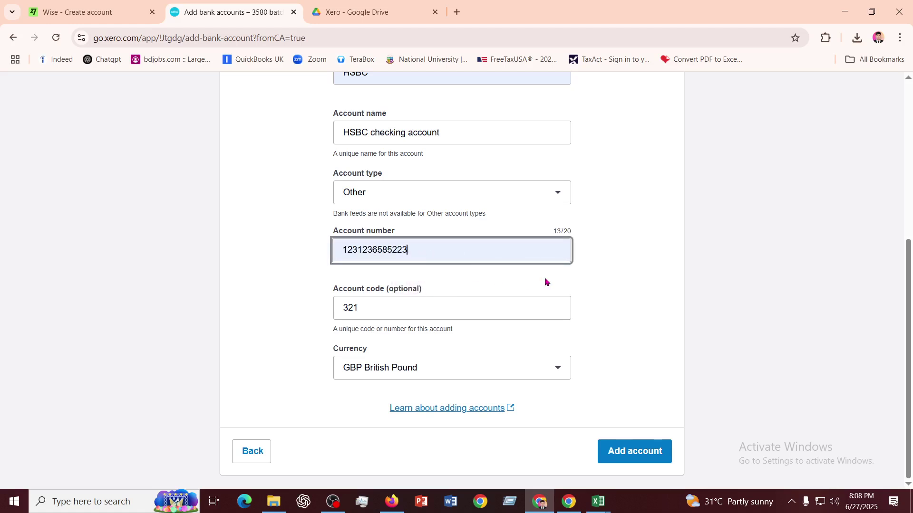
scroll(470, 314, up, 5)
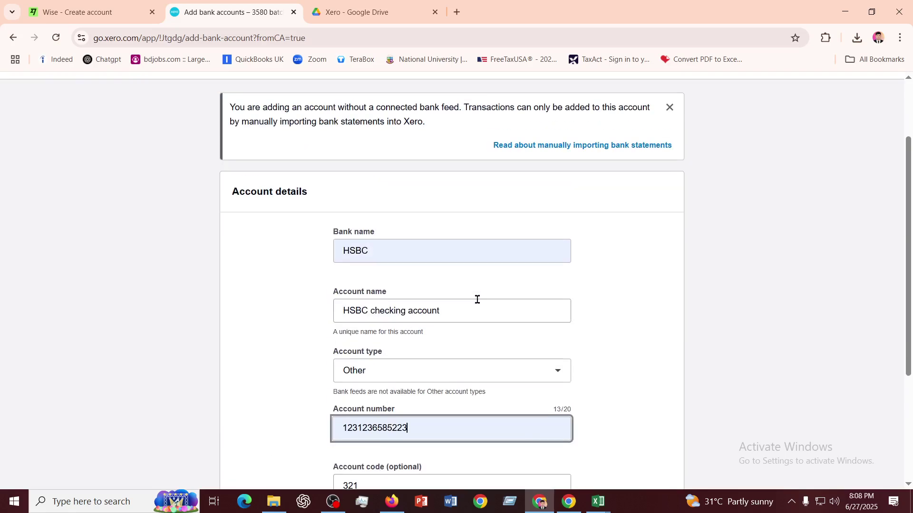
scroll(477, 293, down, 3)
scroll(478, 293, up, 5)
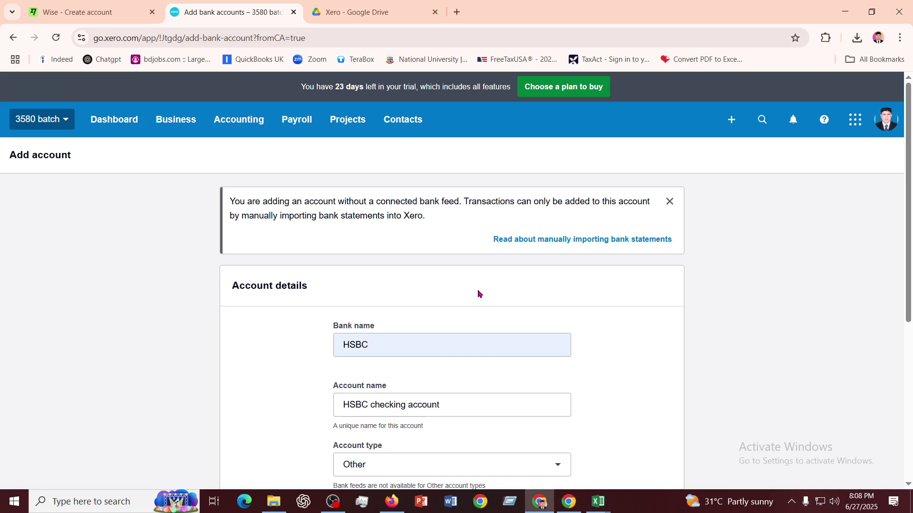
scroll(477, 292, down, 5)
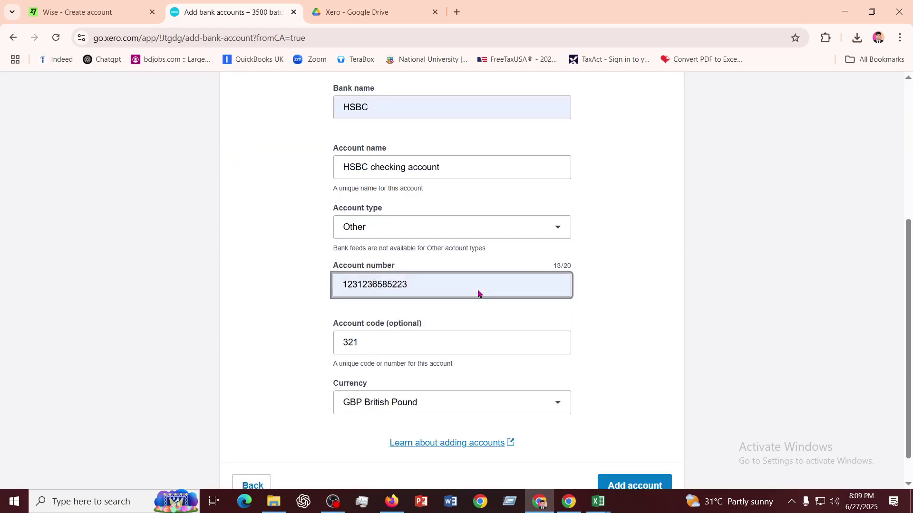
click(633, 456)
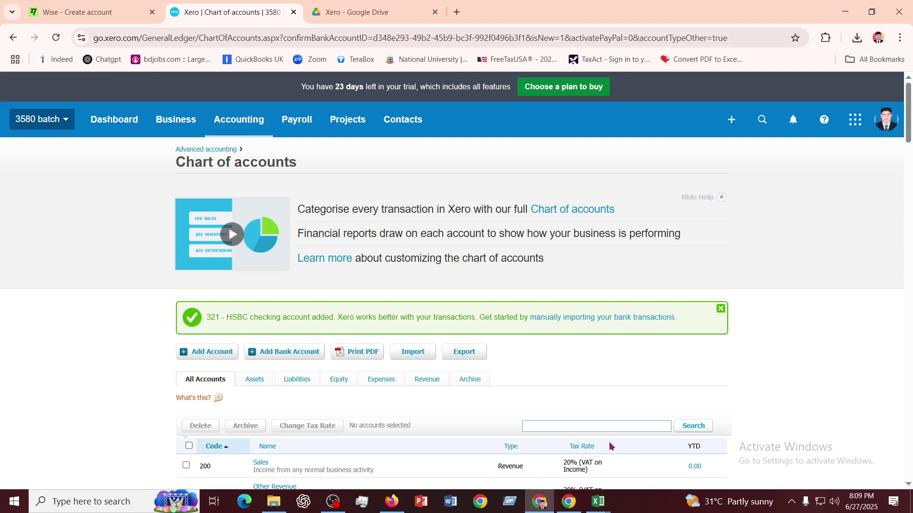
scroll(466, 347, down, 3)
scroll(465, 347, up, 3)
click(228, 122)
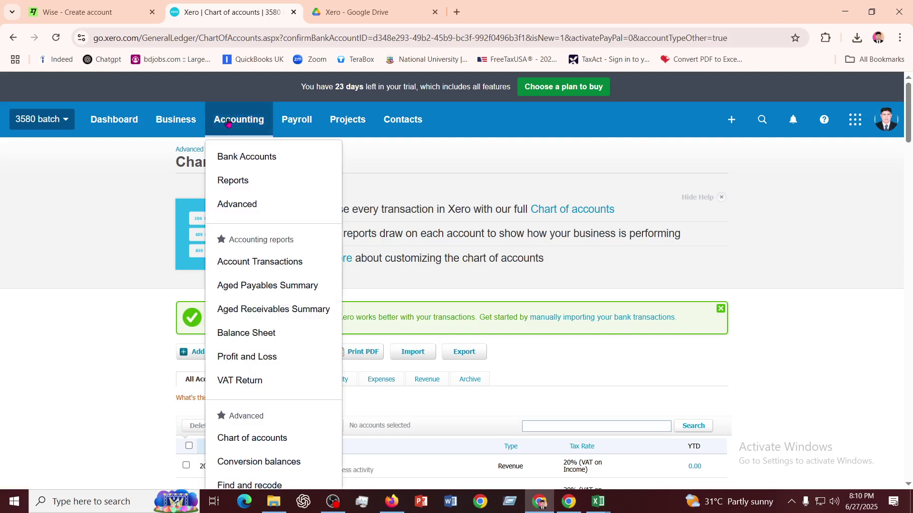
scroll(273, 425, down, 3)
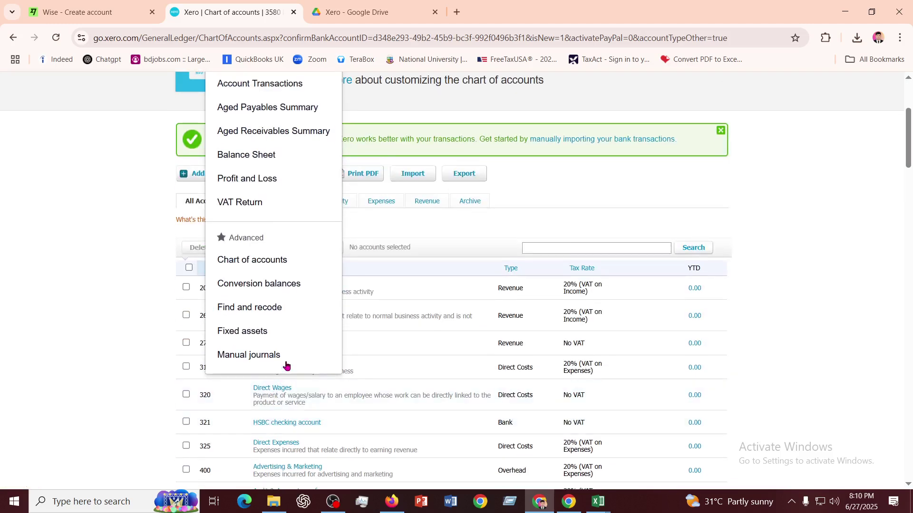
scroll(482, 272, up, 2)
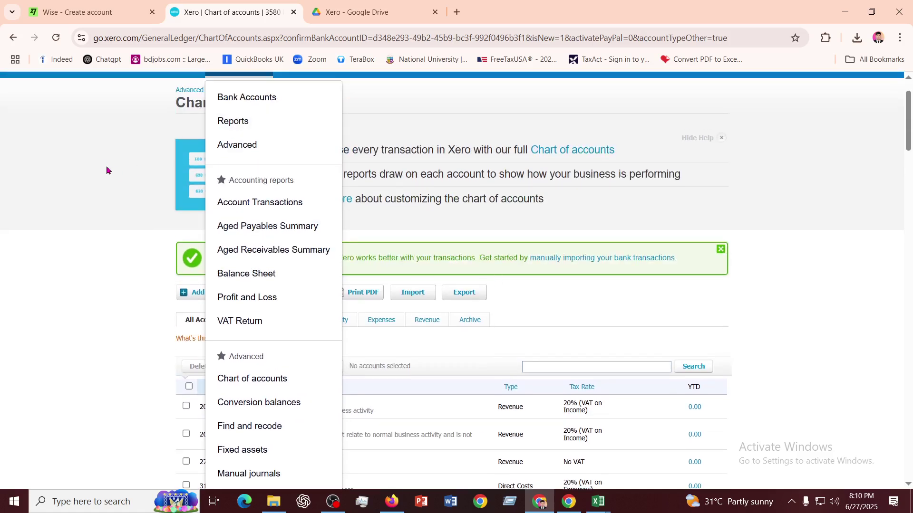
click(152, 161)
scroll(158, 179, up, 2)
- Open the Products and Services page in a new browser tab and switch to it
click(172, 127)
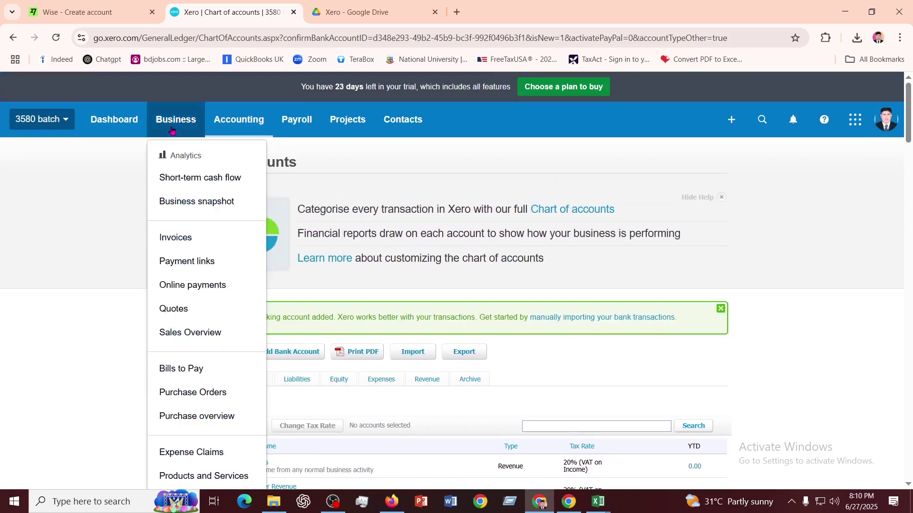
scroll(190, 430, down, 1)
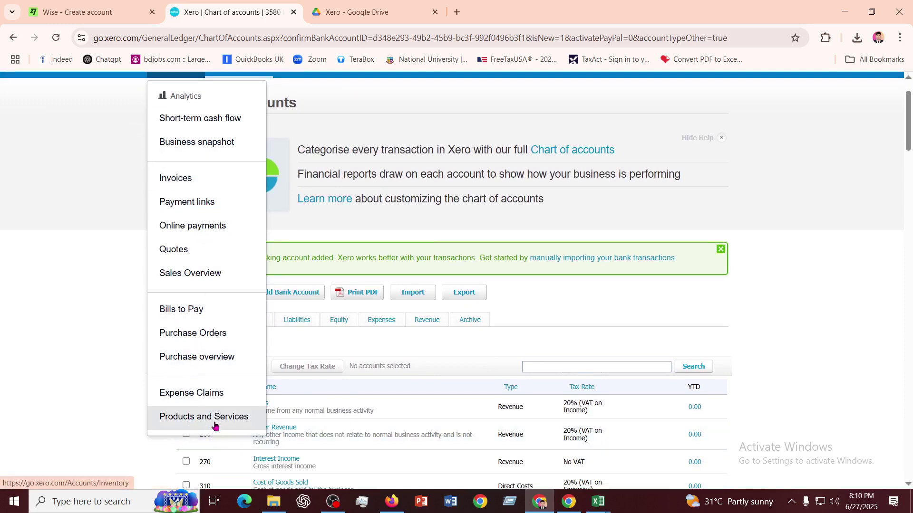
scroll(67, 225, up, 1)
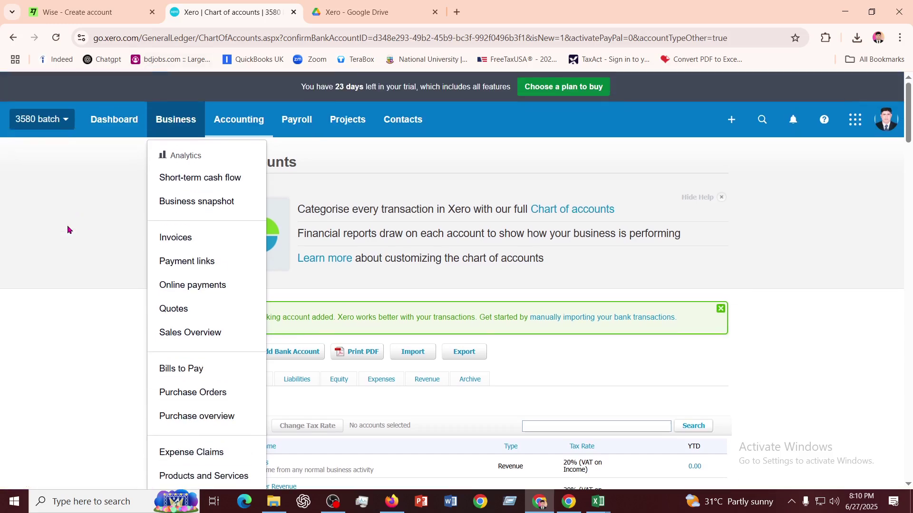
scroll(204, 328, down, 3)
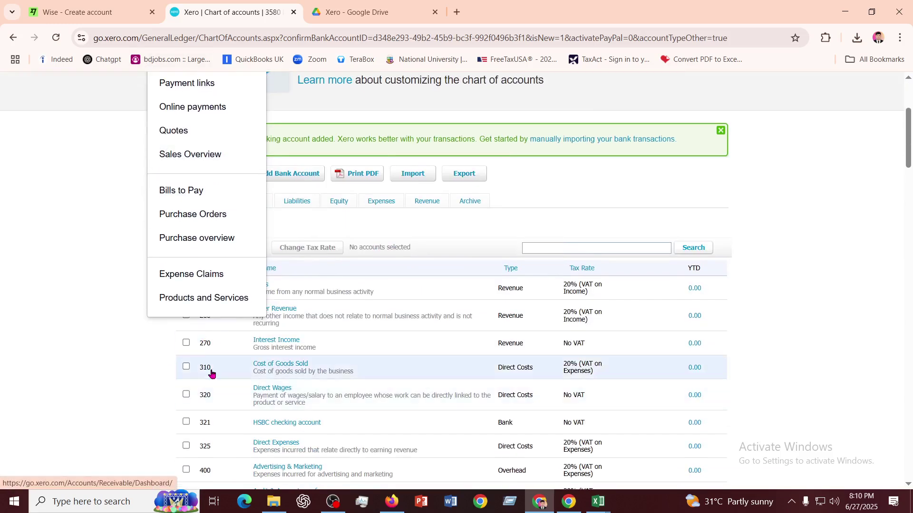
right_click(215, 304)
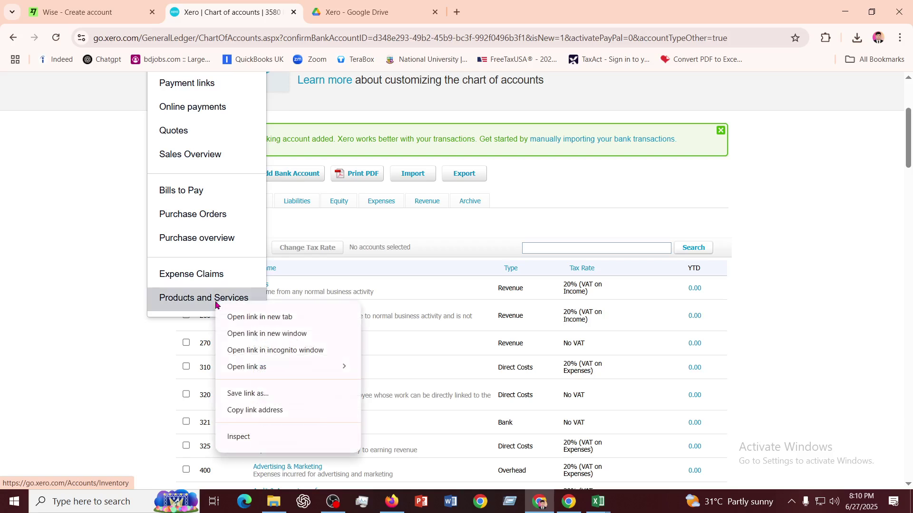
click(237, 315)
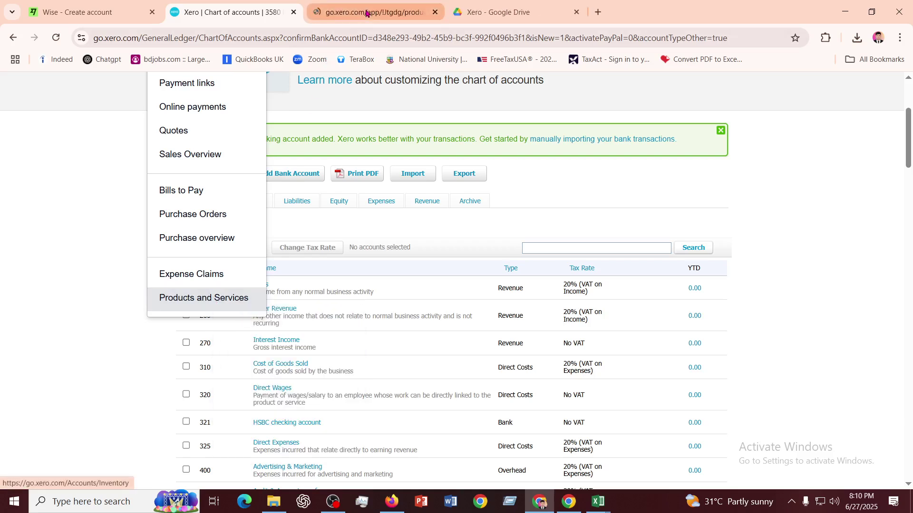
click(366, 16)
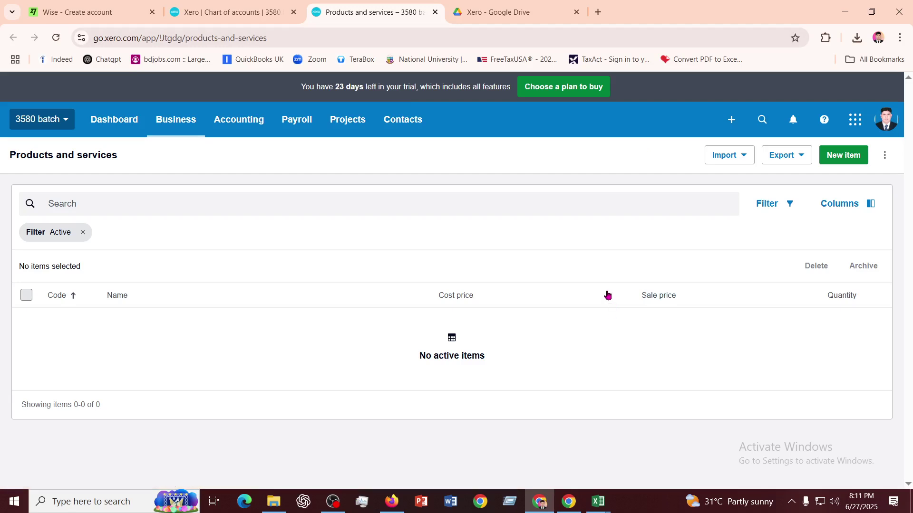
- Start a new item and look through the purchase and sell sections of its form
click(854, 159)
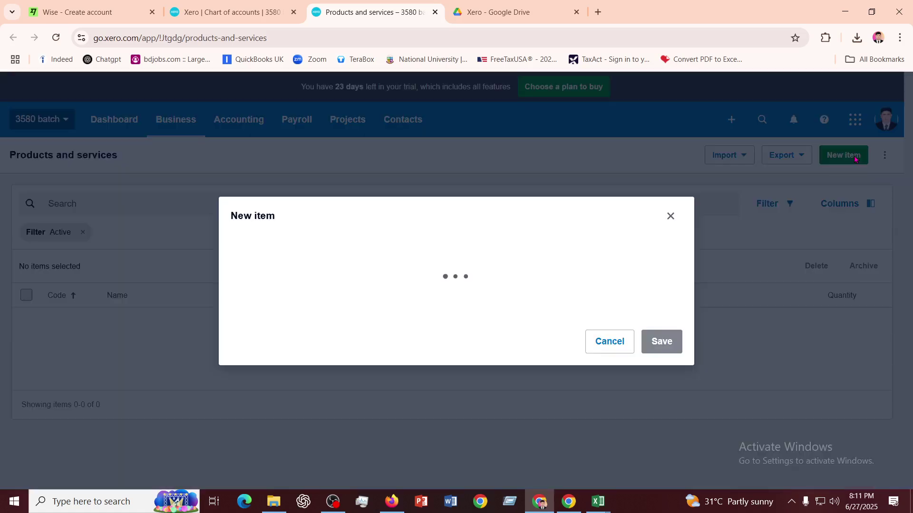
scroll(445, 327, down, 5)
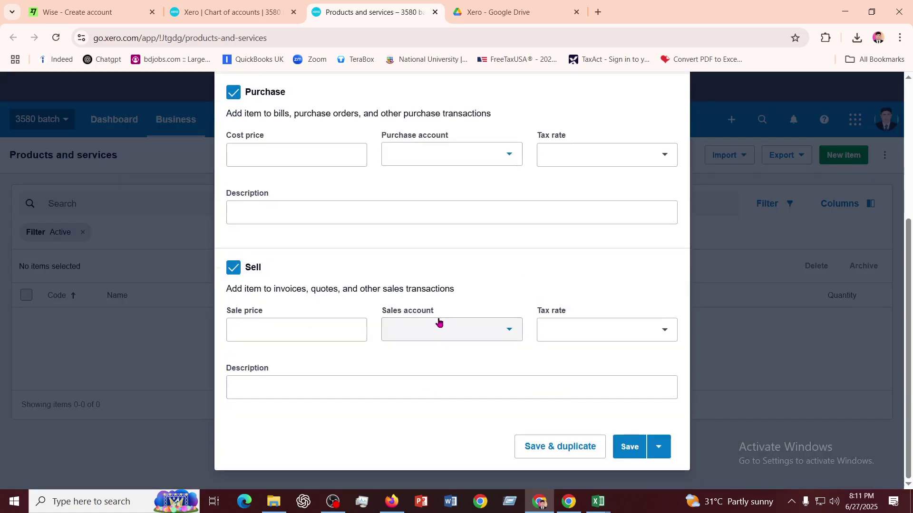
scroll(438, 320, up, 5)
- Switch to Excel to view the inventory opening balances file, then return to the new item form in the browser
click(274, 158)
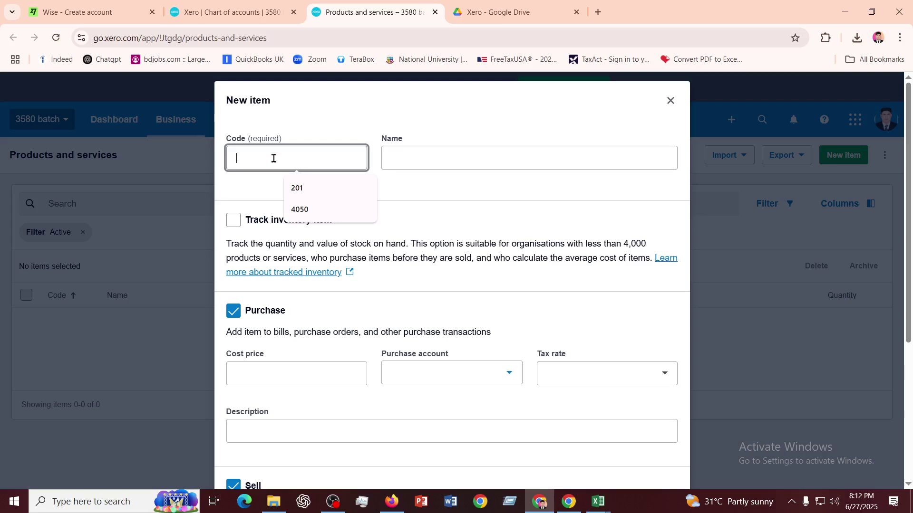
click(599, 503)
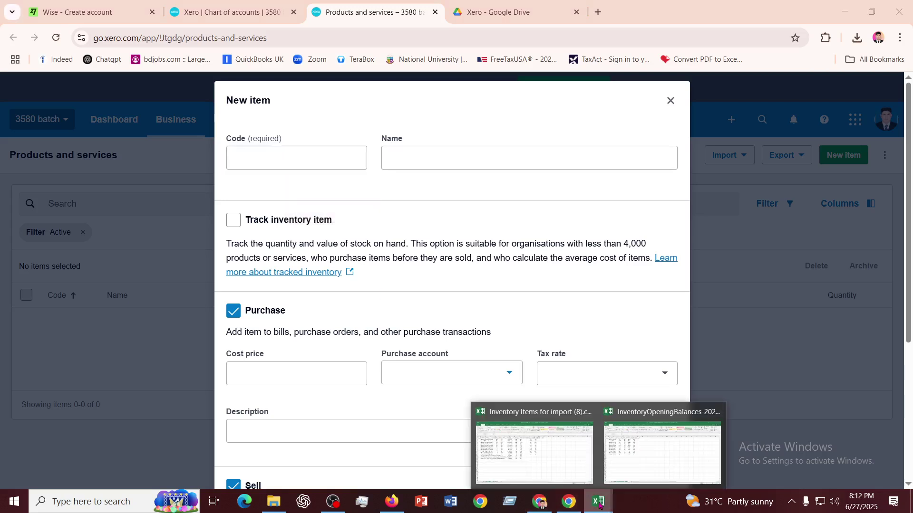
click(638, 456)
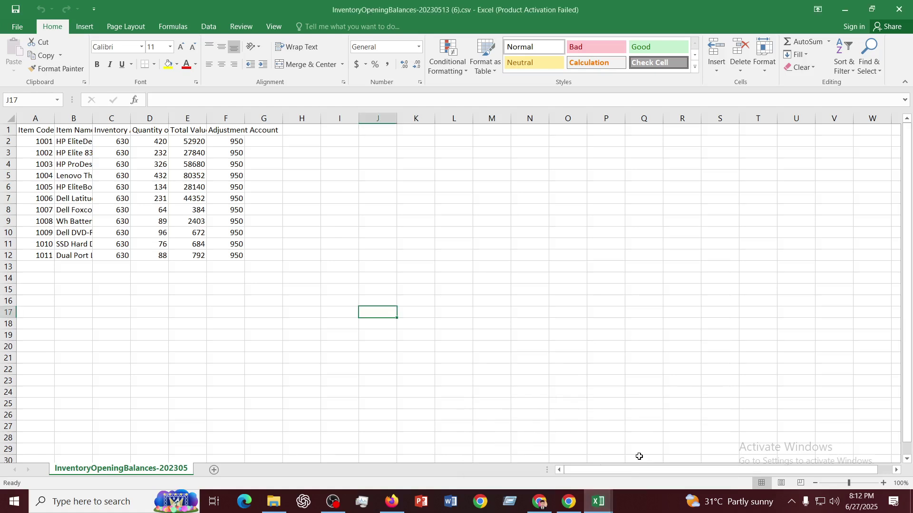
click(598, 502)
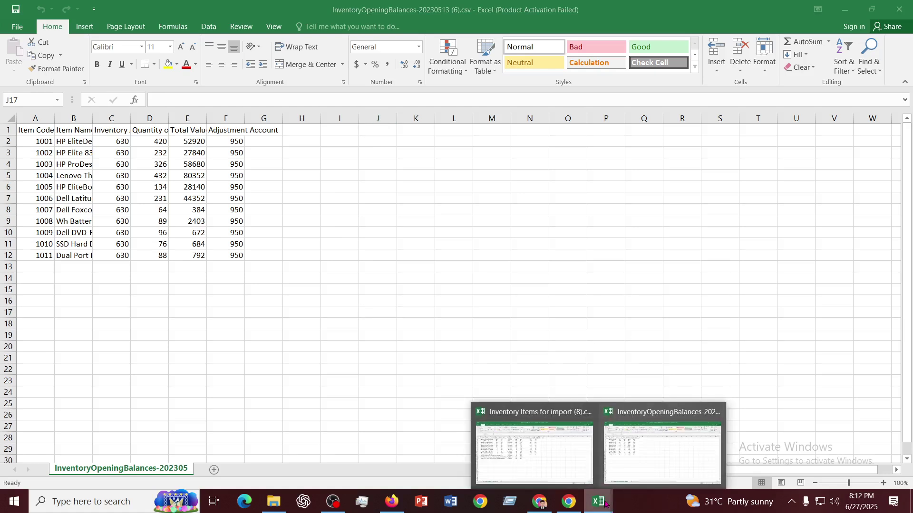
click(540, 503)
- Give the new item the code 4050 and the name Napa
click(284, 164)
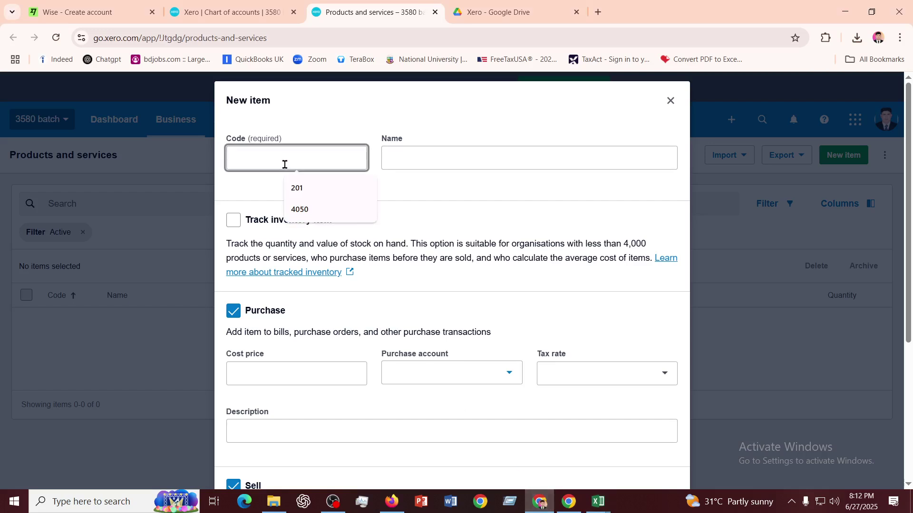
click(299, 209)
click(401, 157)
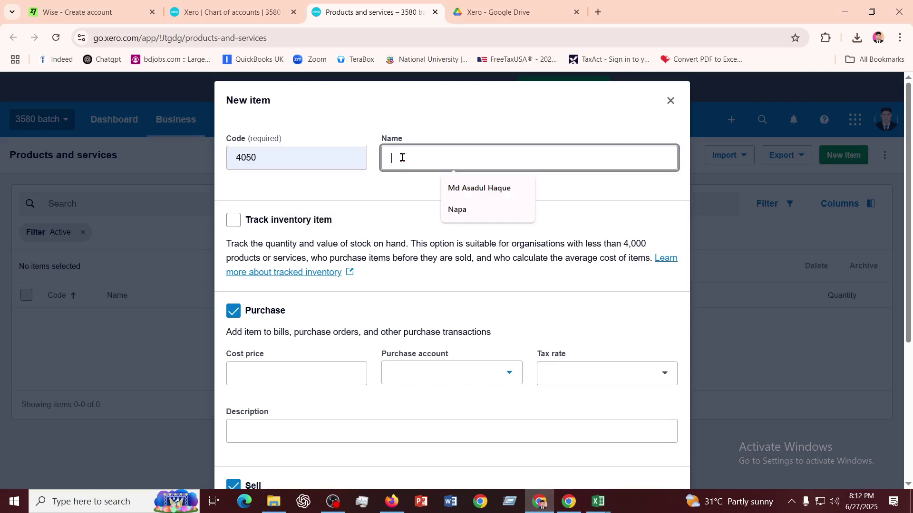
text(Napa)
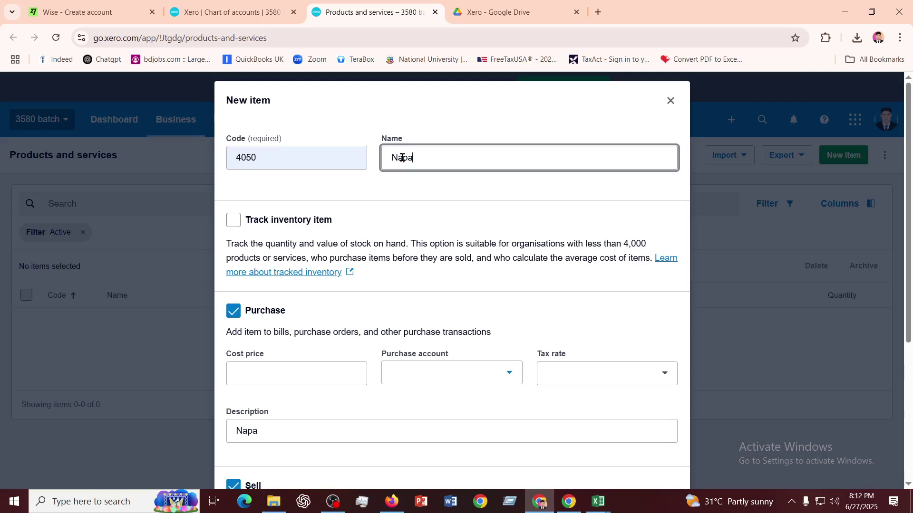
click(415, 200)
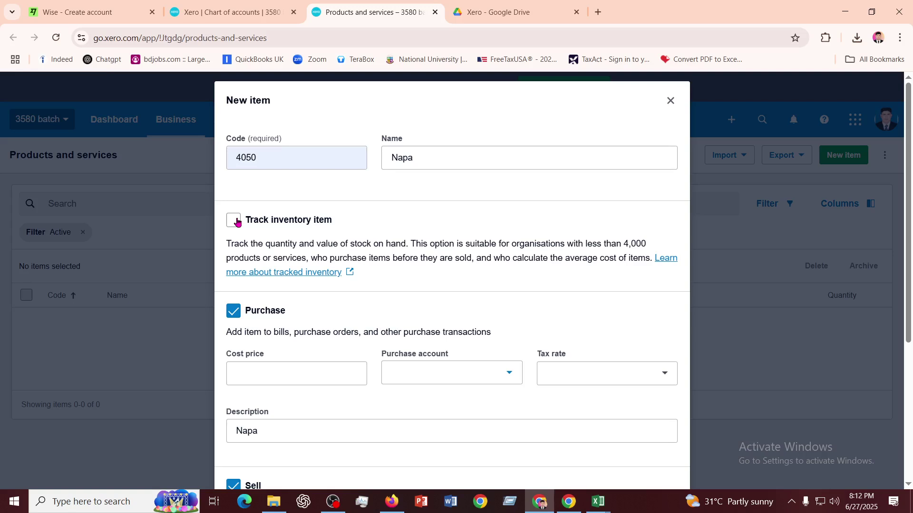
- Enable inventory tracking for the new item, toggling the option to compare the form with and without it
click(235, 221)
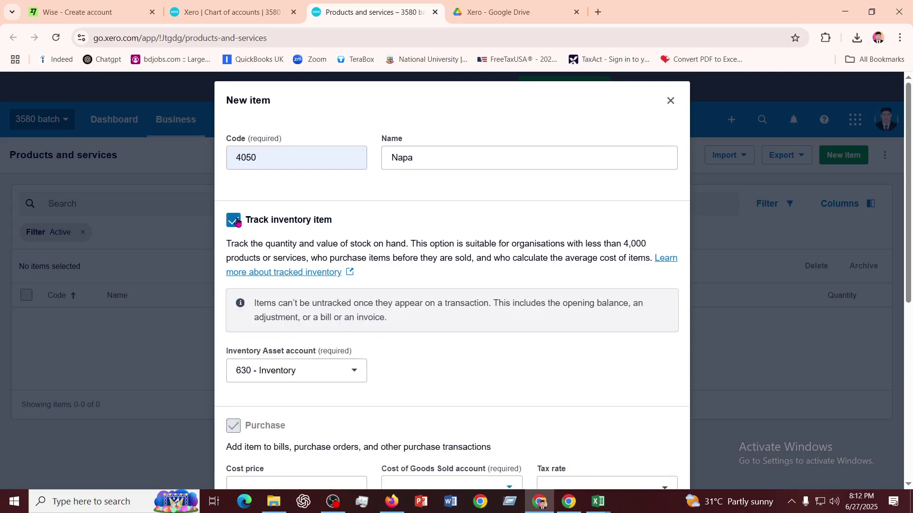
click(234, 220)
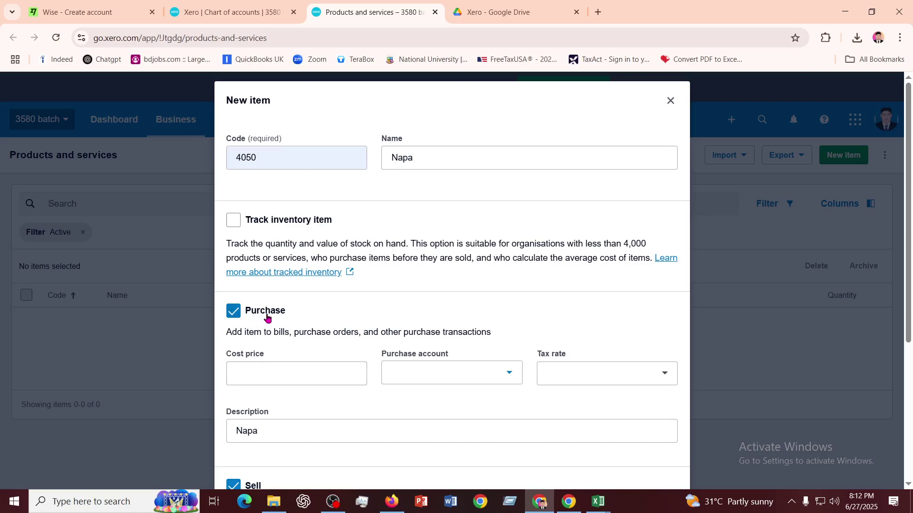
click(233, 221)
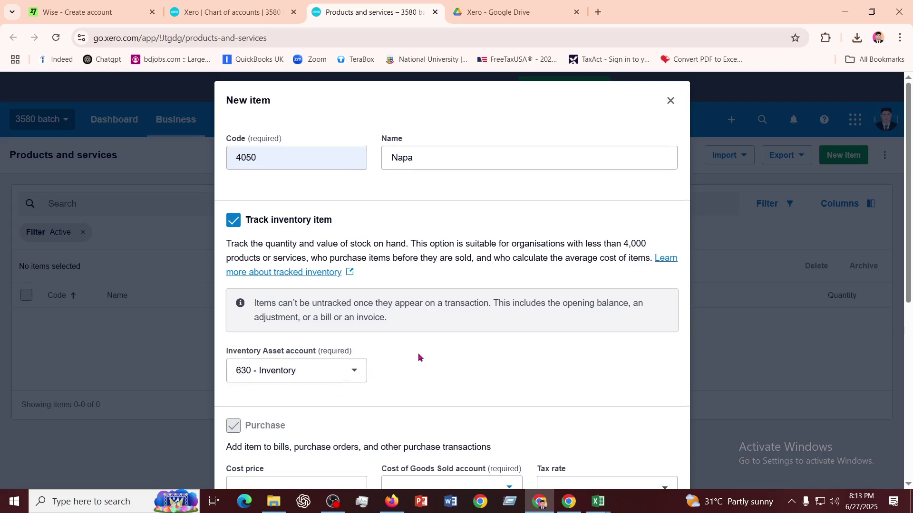
- Set the item's cost price to 10 and its Cost of Goods Sold account to 310 - Cost of Goods Sold
scroll(418, 357, down, 3)
click(303, 367)
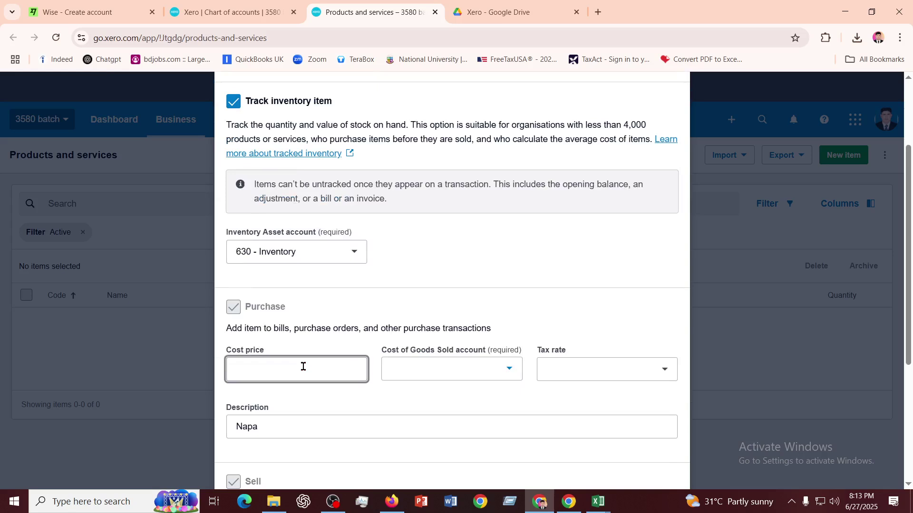
text(10)
click(497, 369)
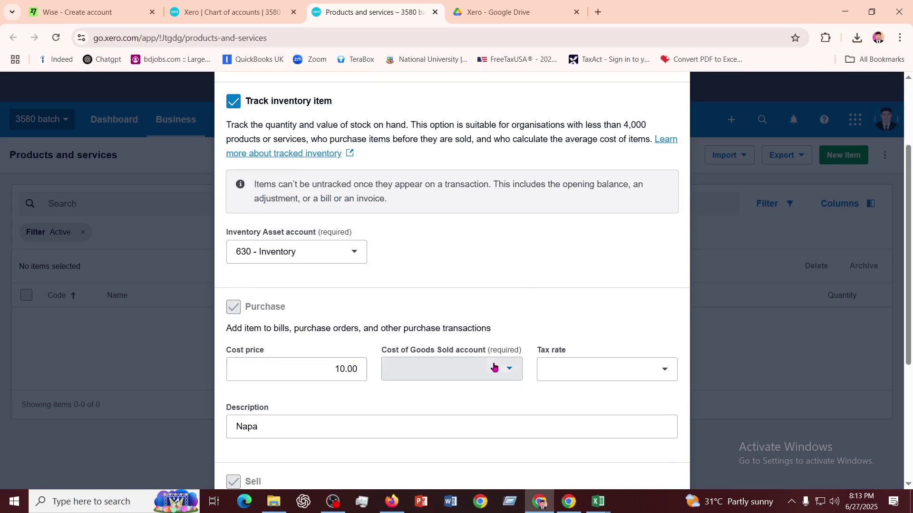
click(444, 147)
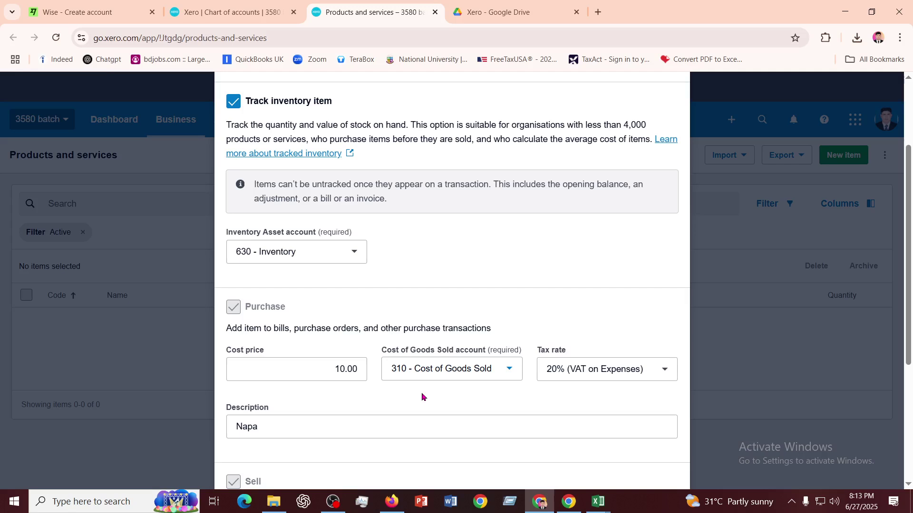
- Set the item's sale price to 15 and its sales account to 200 - Sales
scroll(421, 392, down, 2)
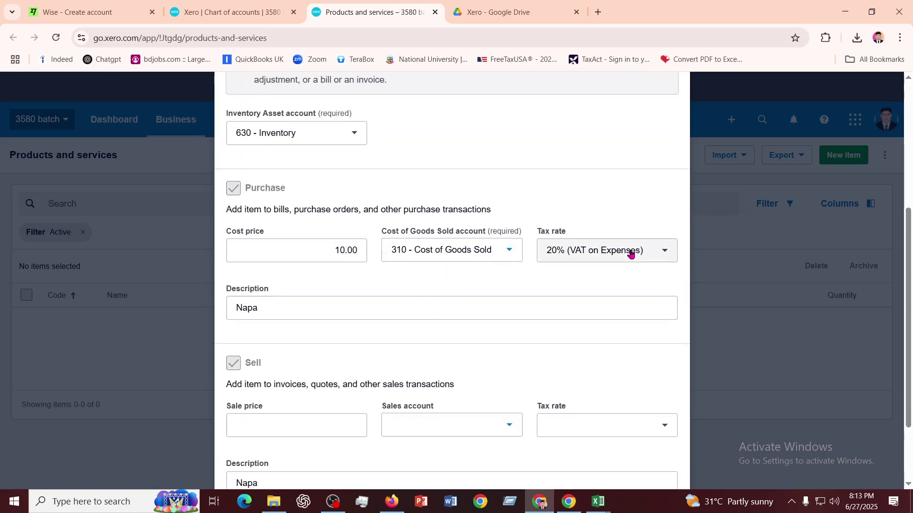
scroll(326, 356, down, 2)
click(309, 336)
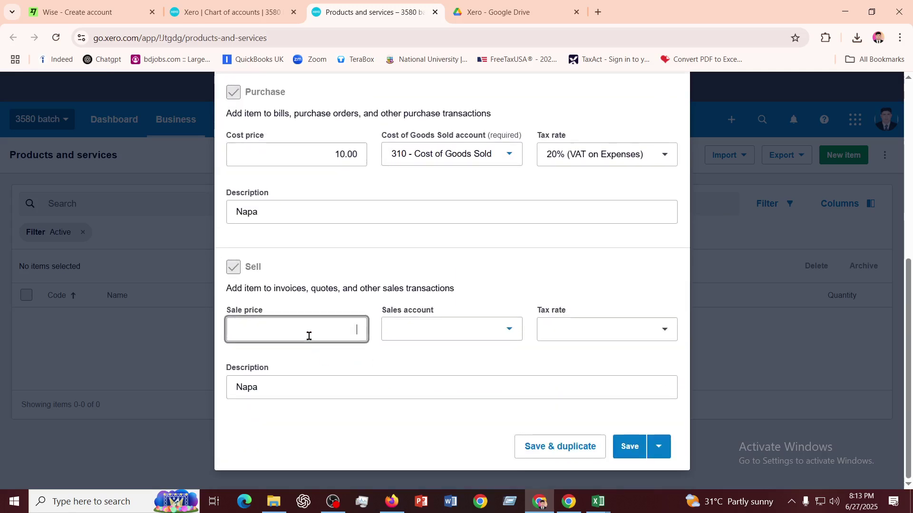
text(15)
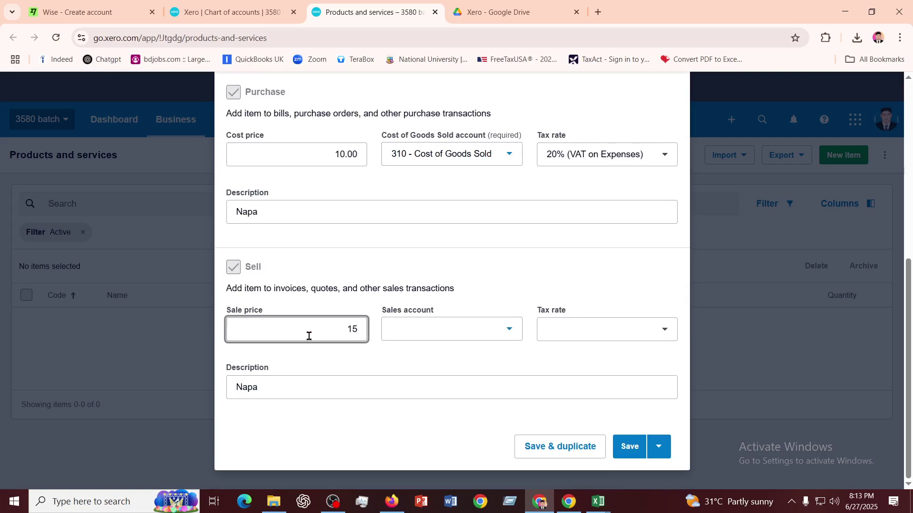
click(488, 335)
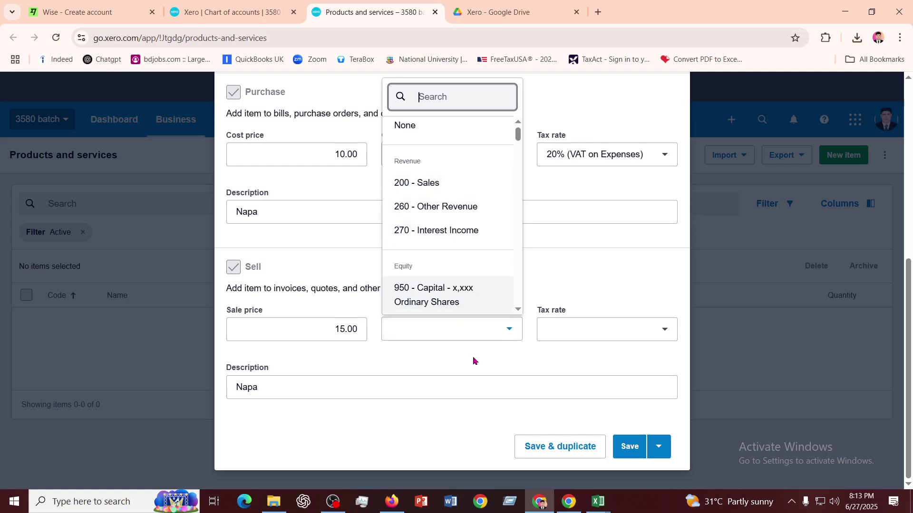
click(428, 190)
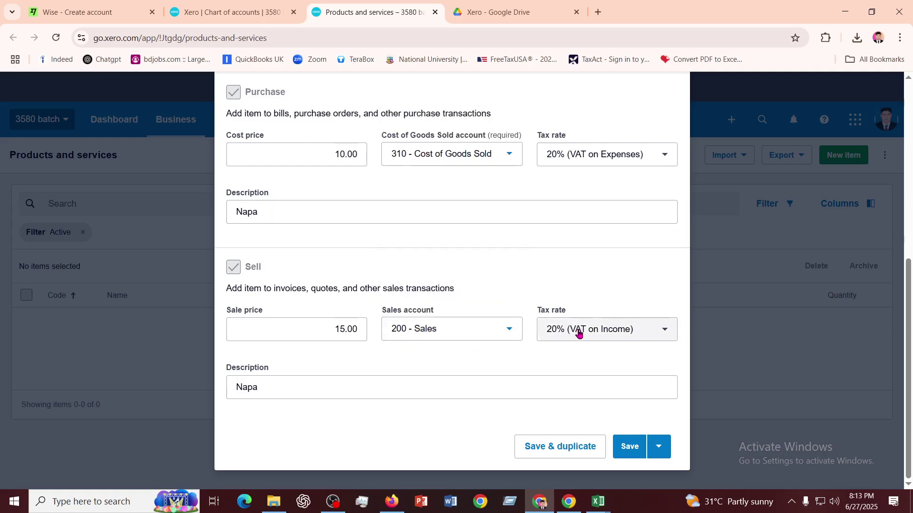
- Review the completed new item form for Napa from start to end and save the item
scroll(408, 378, up, 4)
scroll(408, 377, up, 3)
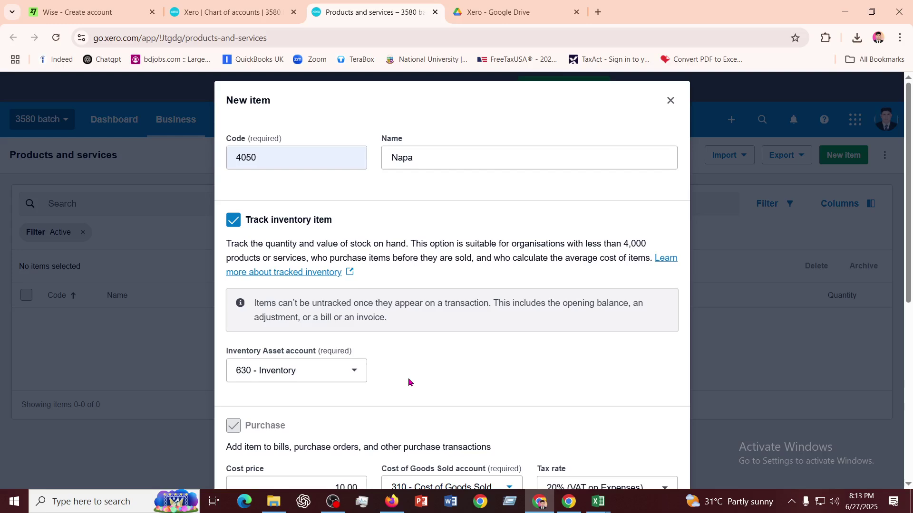
scroll(407, 380, down, 7)
scroll(408, 380, up, 7)
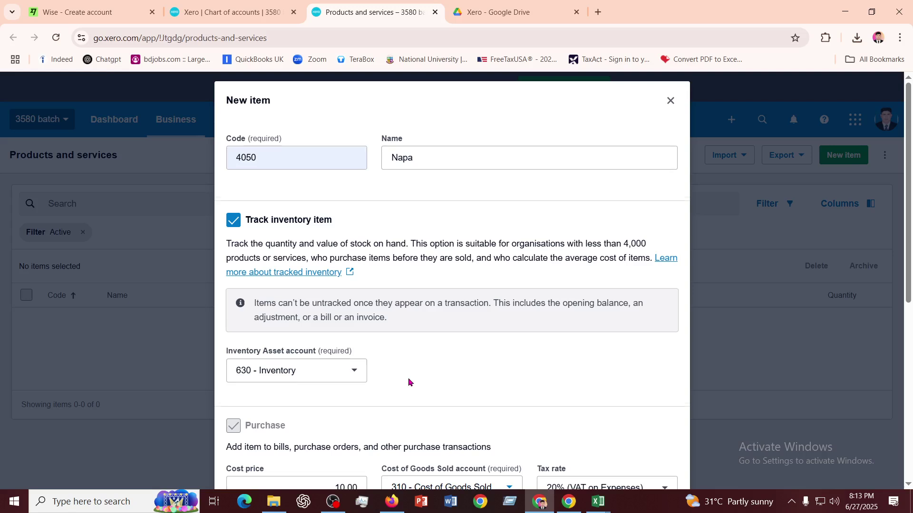
scroll(408, 380, down, 7)
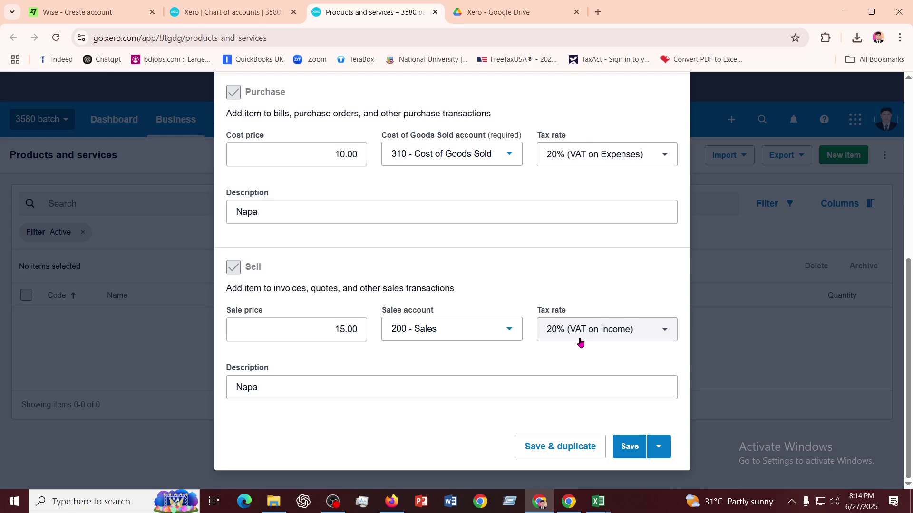
scroll(580, 343, up, 7)
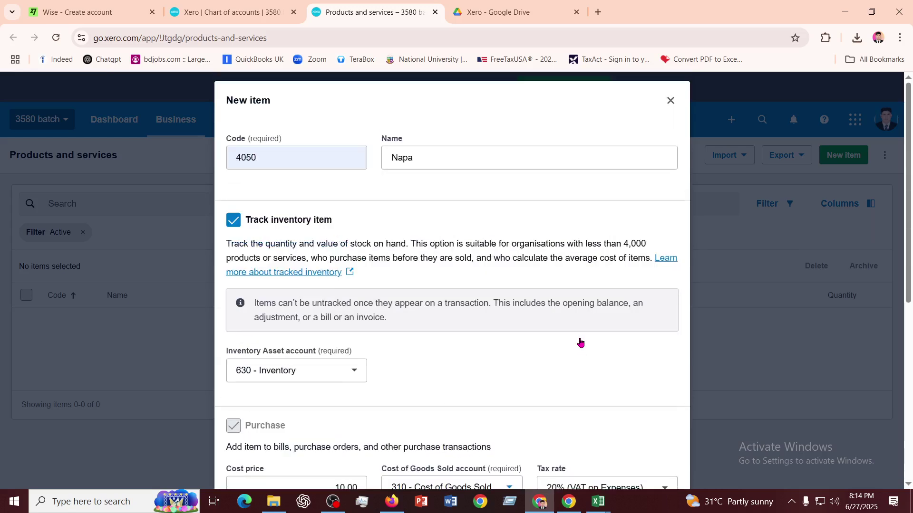
scroll(580, 342, down, 5)
scroll(580, 342, down, 2)
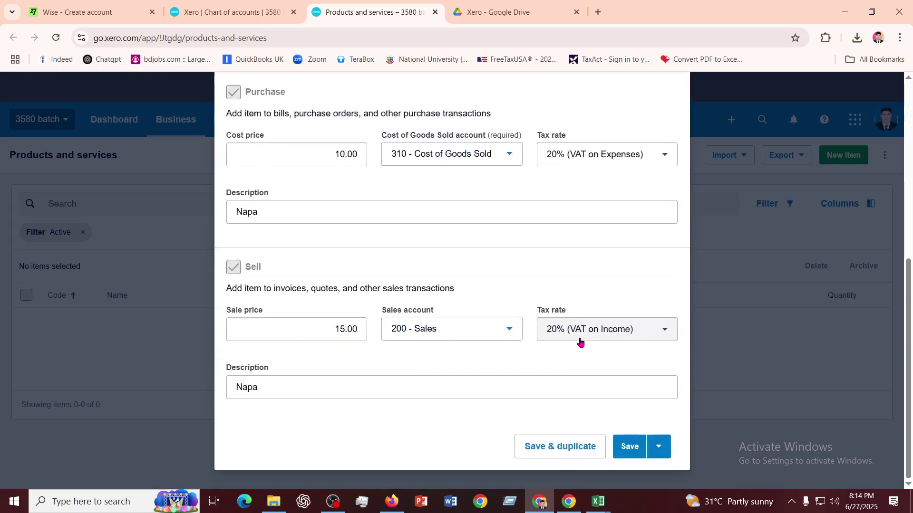
scroll(580, 342, up, 7)
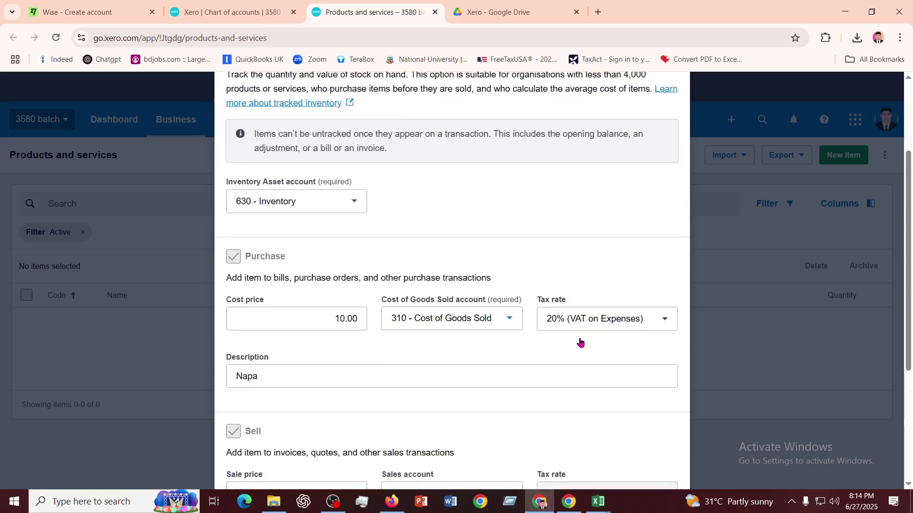
scroll(580, 342, down, 7)
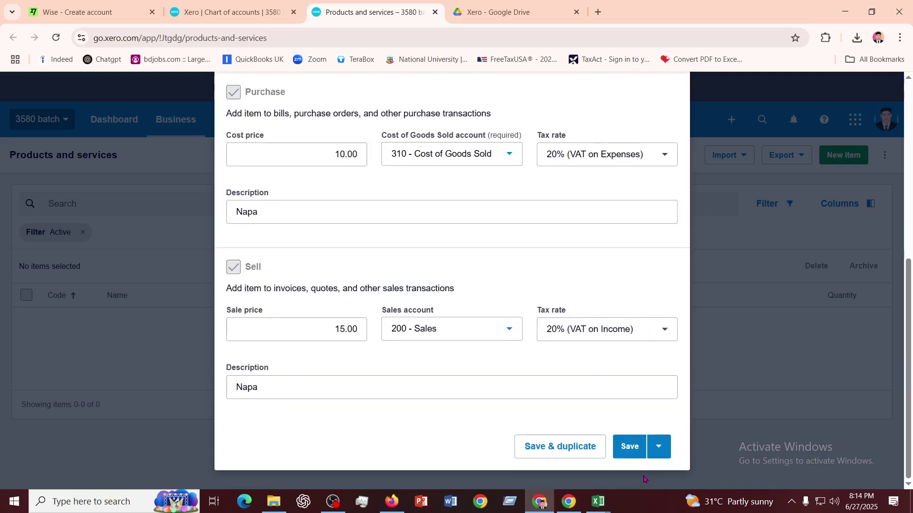
click(629, 449)
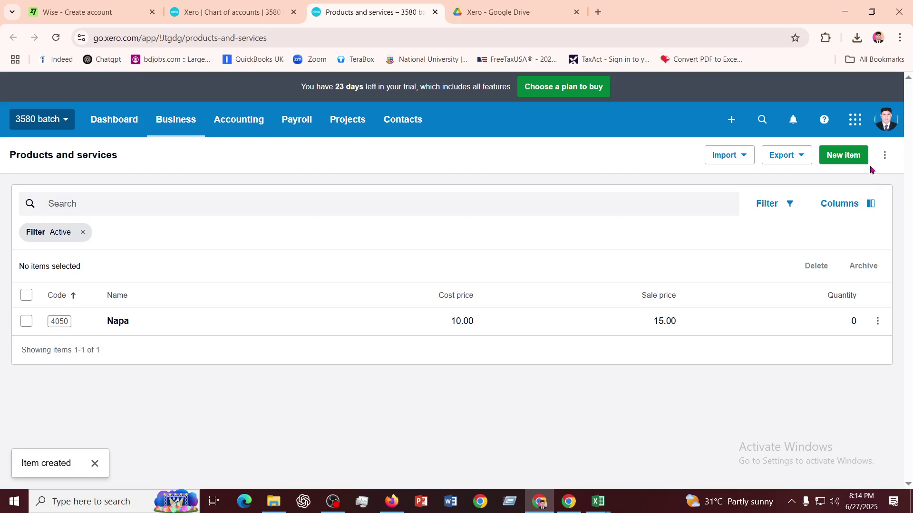
- Start an import of items into Products and services and download the import template
click(747, 162)
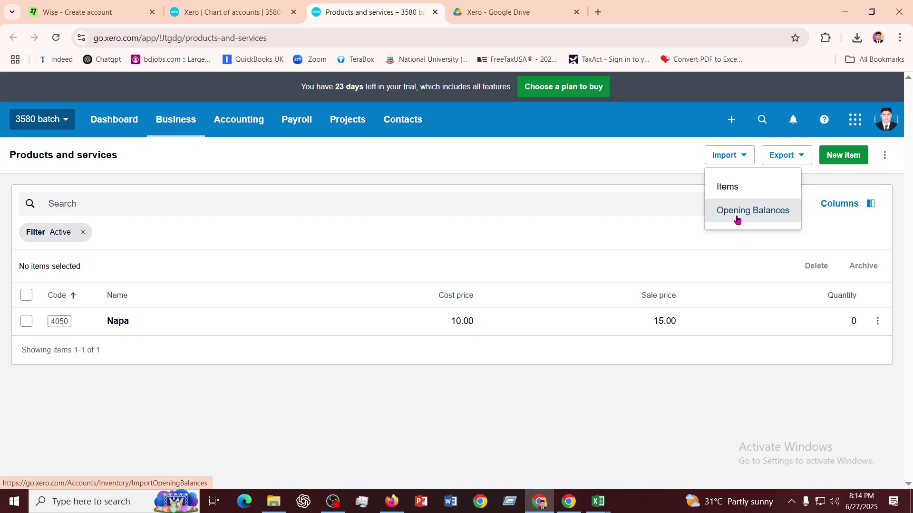
click(726, 186)
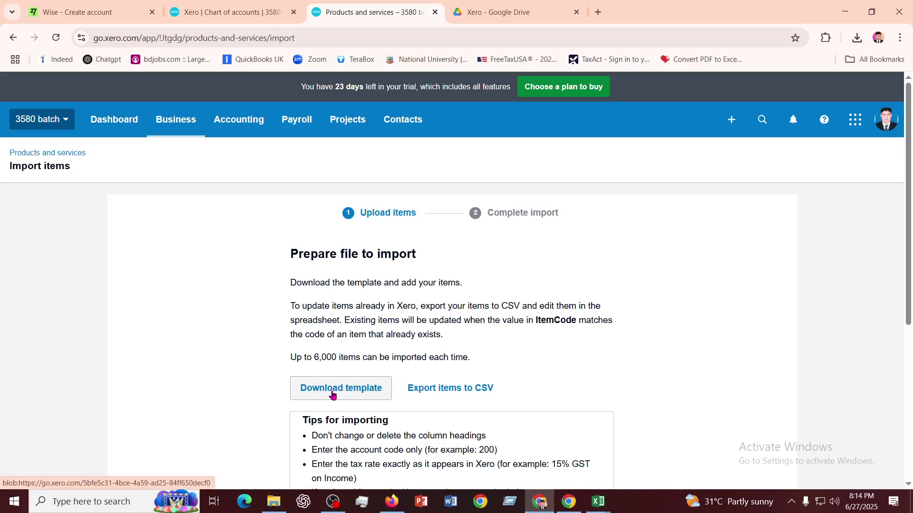
scroll(332, 395, down, 3)
scroll(335, 394, up, 1)
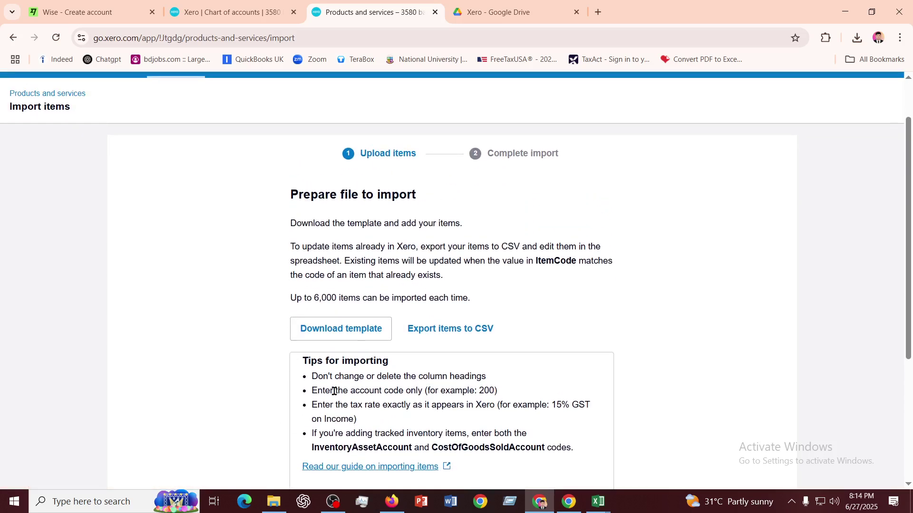
click(343, 341)
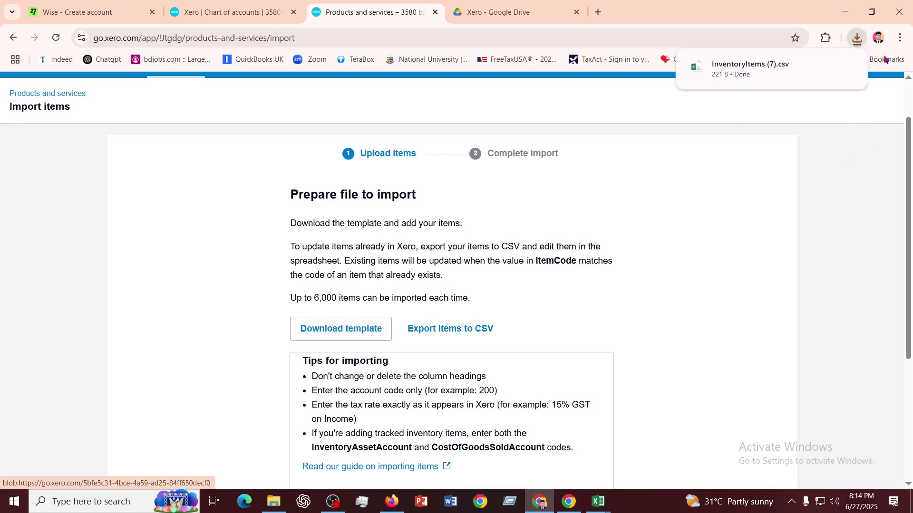
- Open the downloaded InventoryItems (7).csv template in Excel
click(858, 42)
click(857, 42)
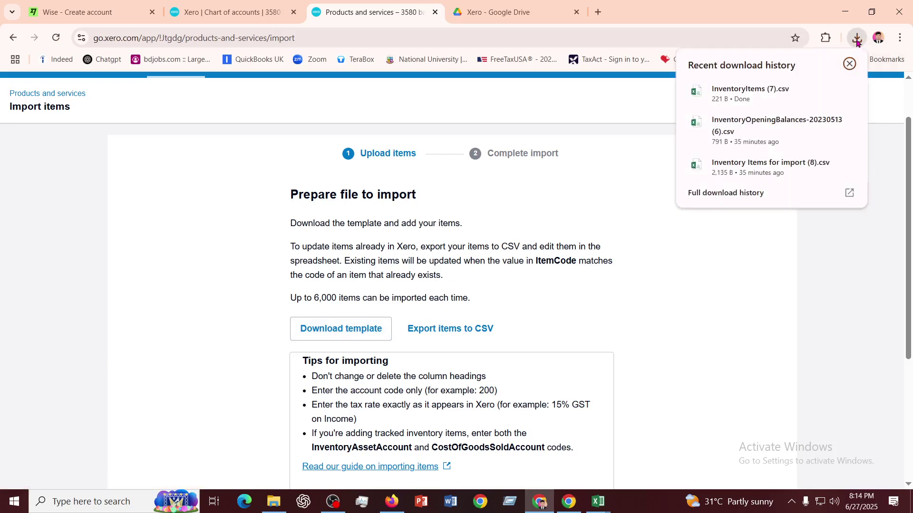
click(737, 92)
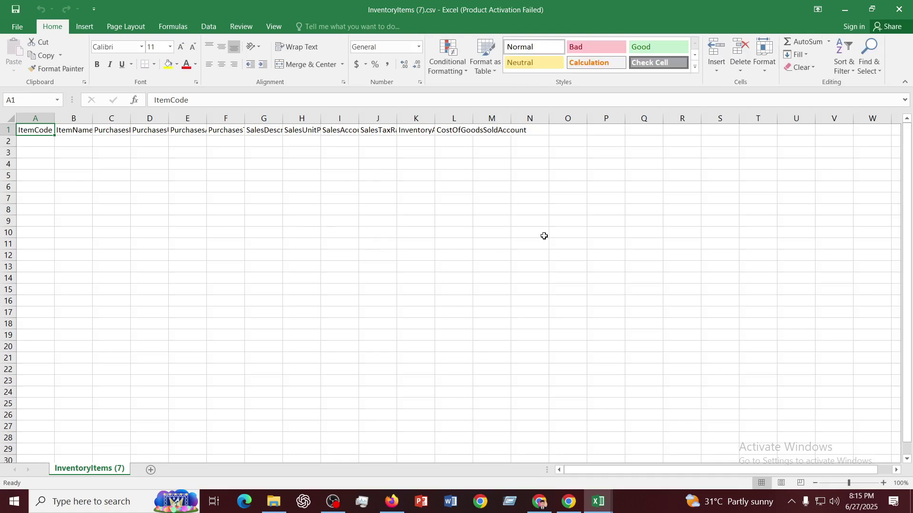
click(544, 234)
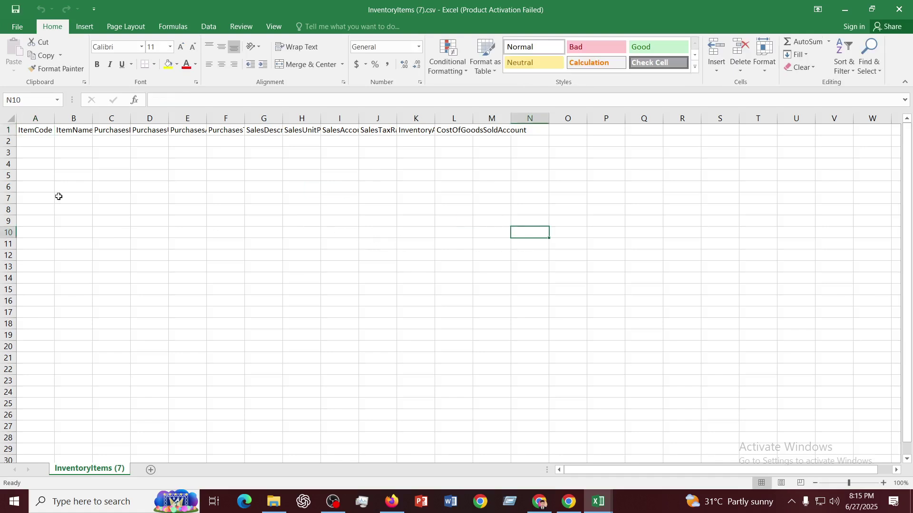
- Widen the template's purchase, SalesTaxRate, InventoryAssetAccount and CostOfGoodsSoldAccount columns to read their headers
double_click(55, 118)
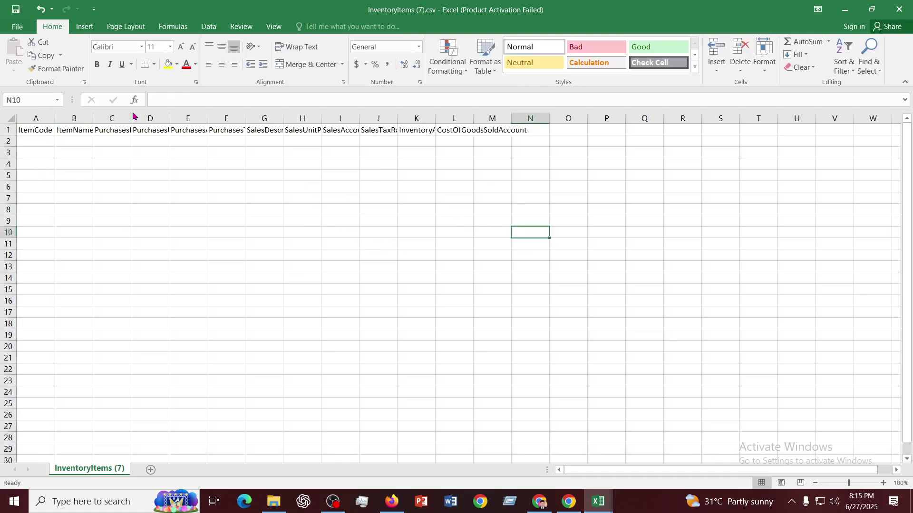
drag(133, 116, 147, 117)
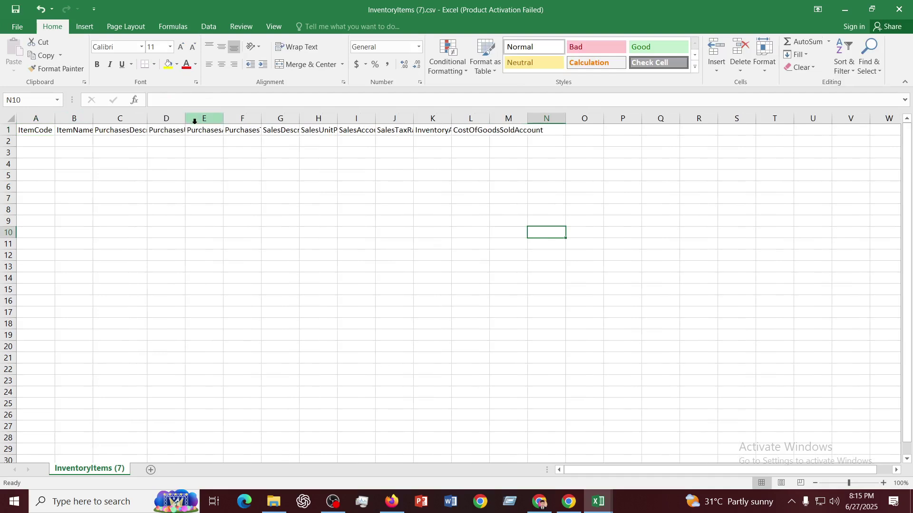
double_click(185, 117)
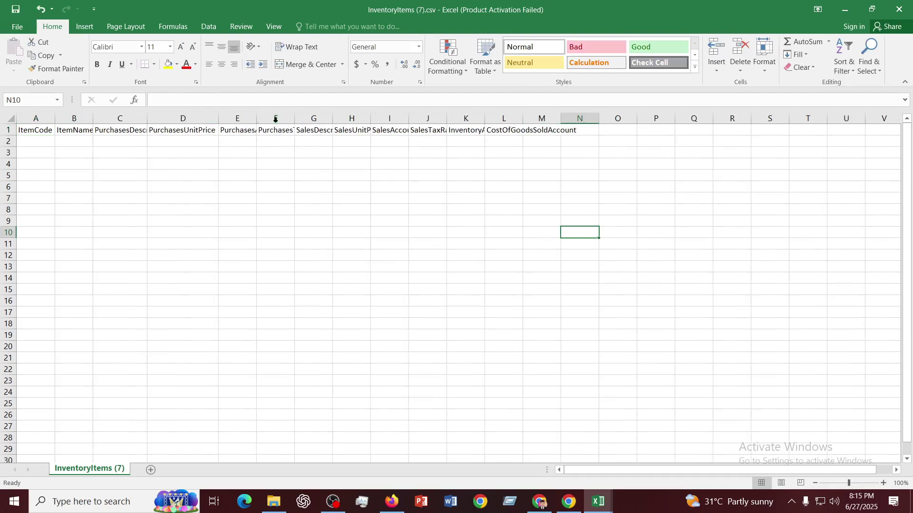
double_click(257, 118)
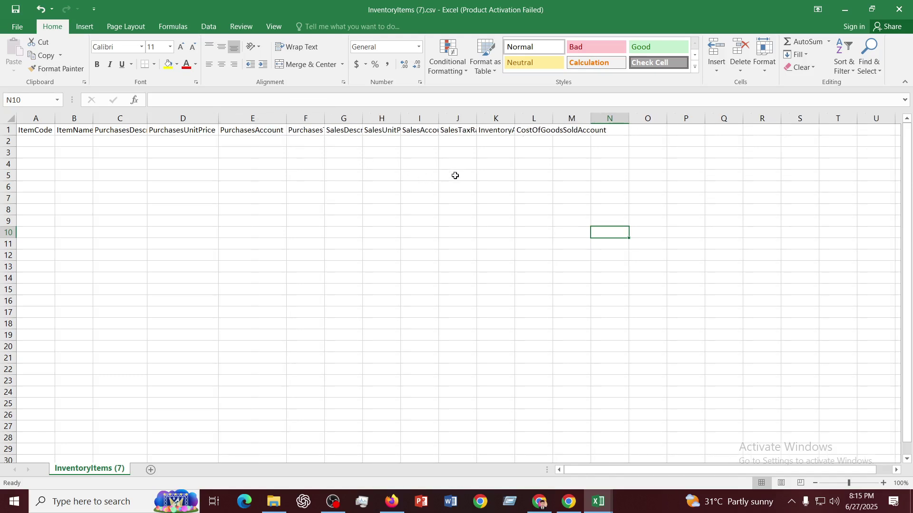
double_click(476, 118)
click(521, 176)
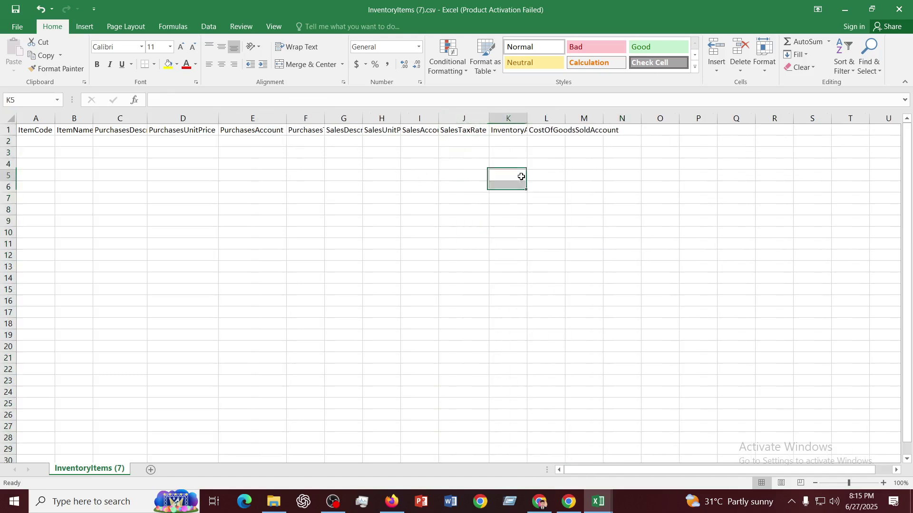
double_click(527, 118)
click(611, 166)
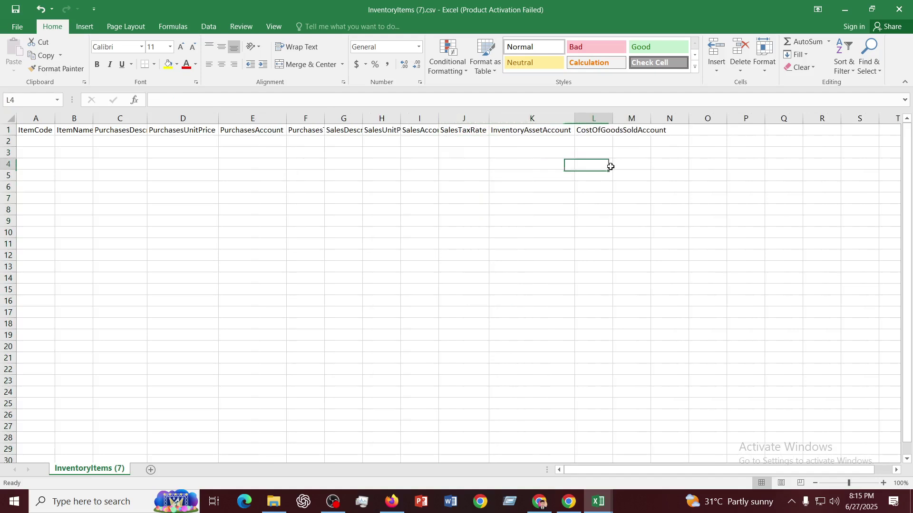
double_click(612, 120)
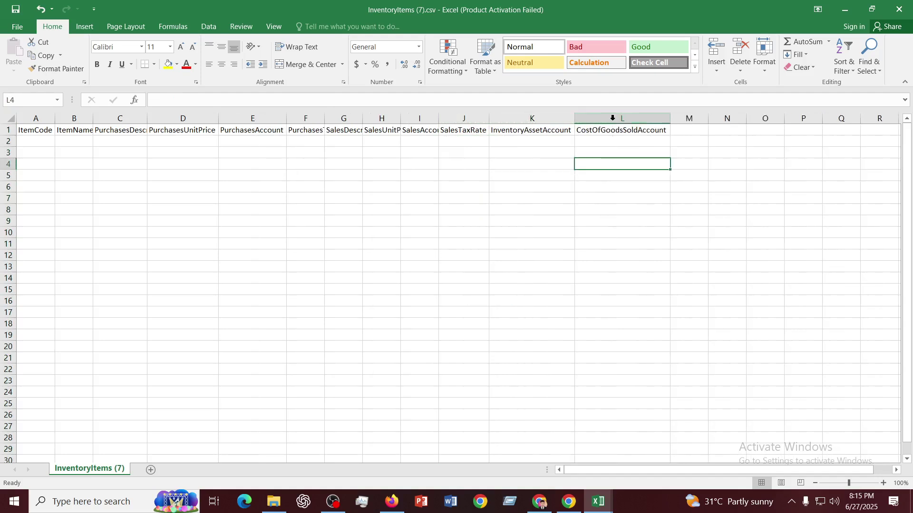
click(686, 141)
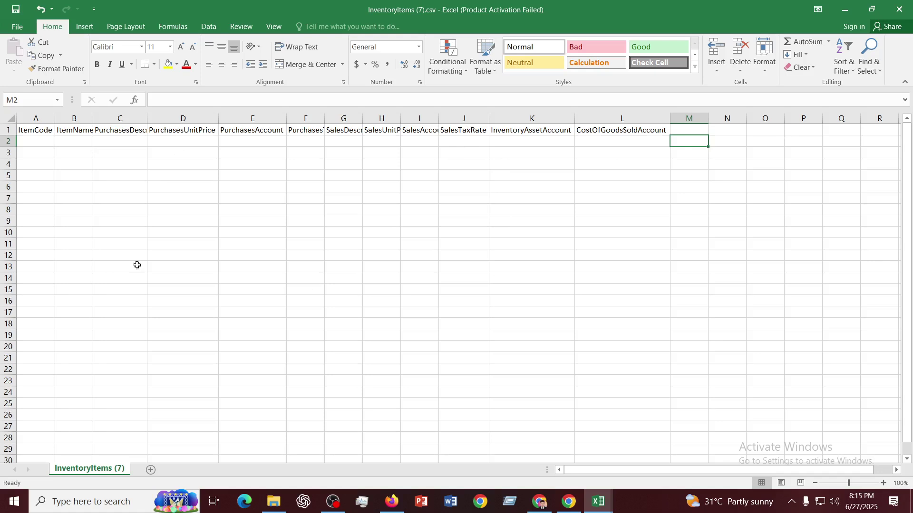
- Close the InventoryItems (7).csv template and switch to the Inventory Items for import (8).csv workbook
click(598, 501)
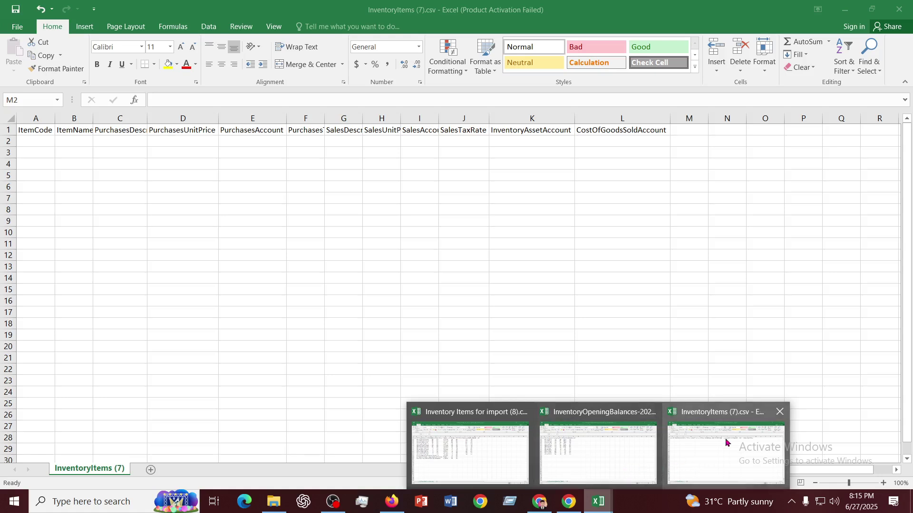
click(779, 412)
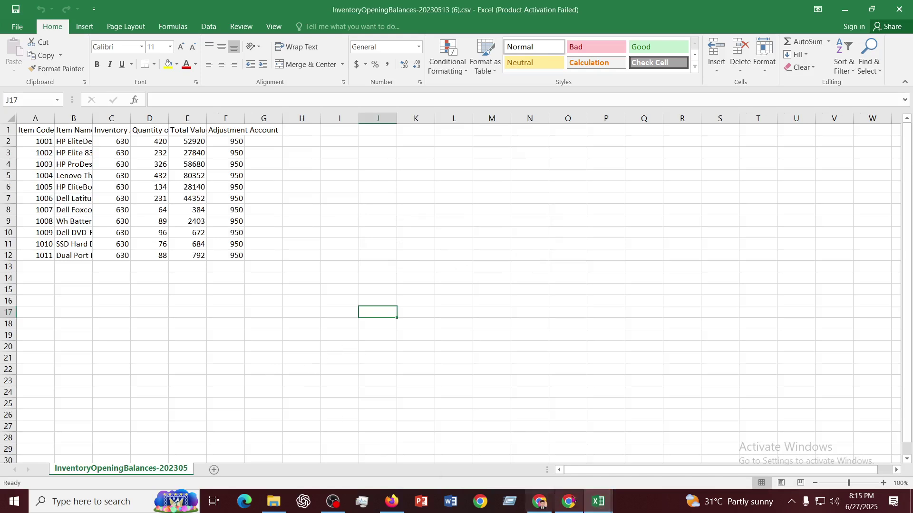
mouse_move(598, 503)
click(496, 445)
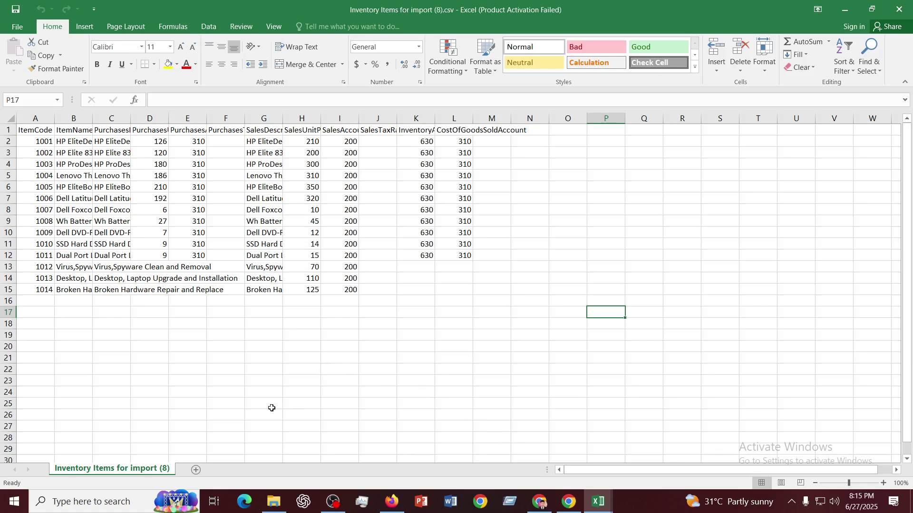
- Fit the columns from PurchasesUnitPrice to SalesAccount to their contents, and slightly narrow SalesDescription and PurchasesTaxRate
drag(34, 139, 39, 289)
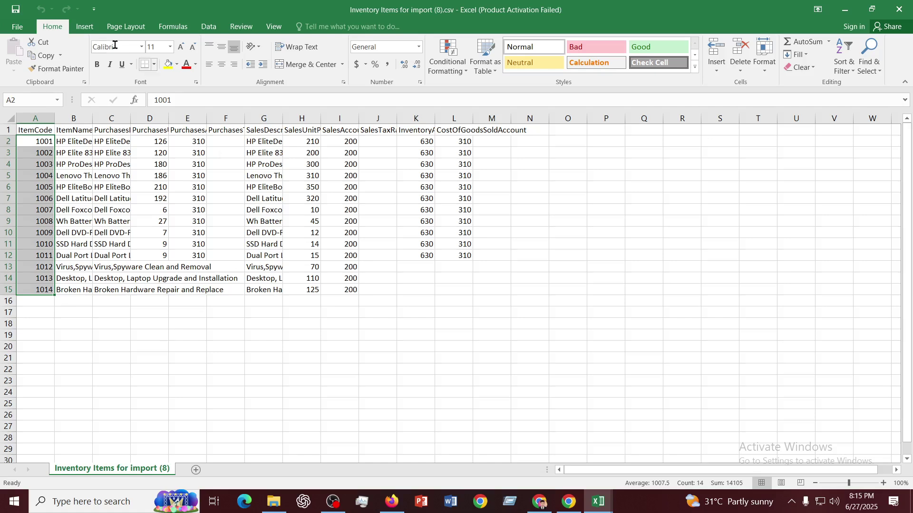
double_click(168, 118)
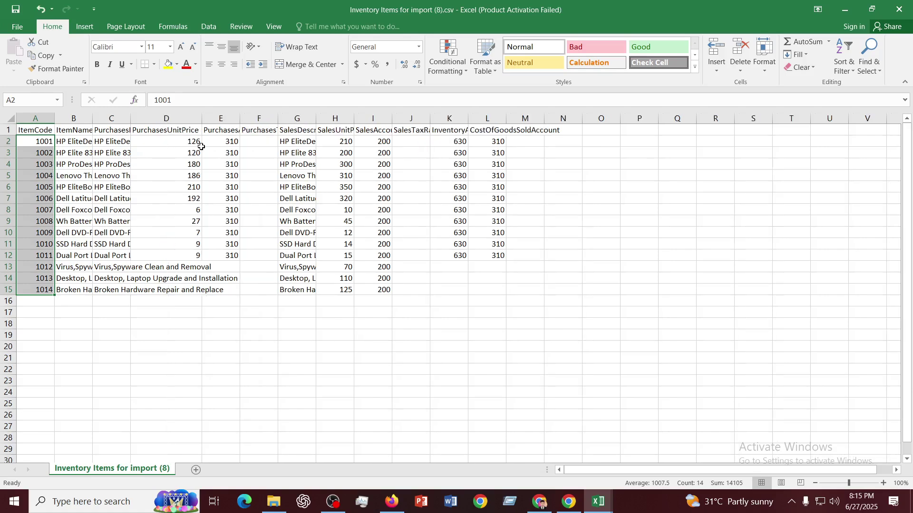
double_click(240, 118)
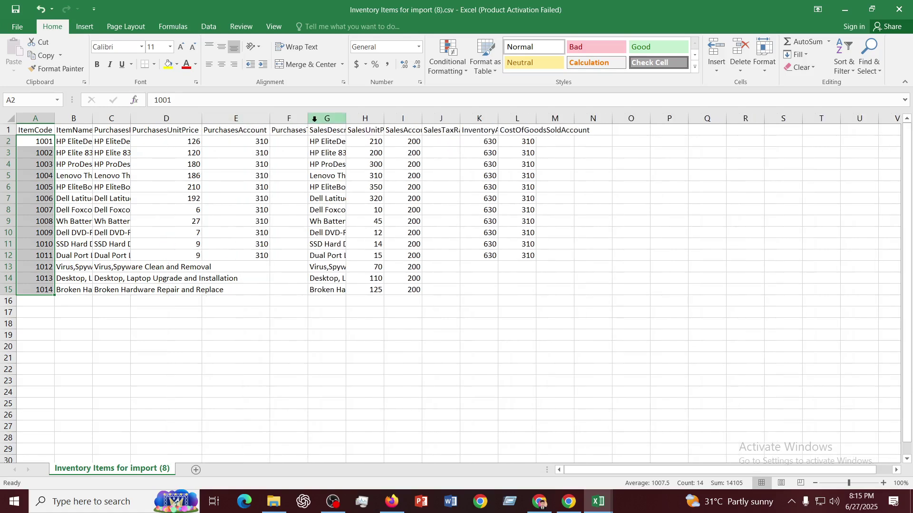
double_click(308, 118)
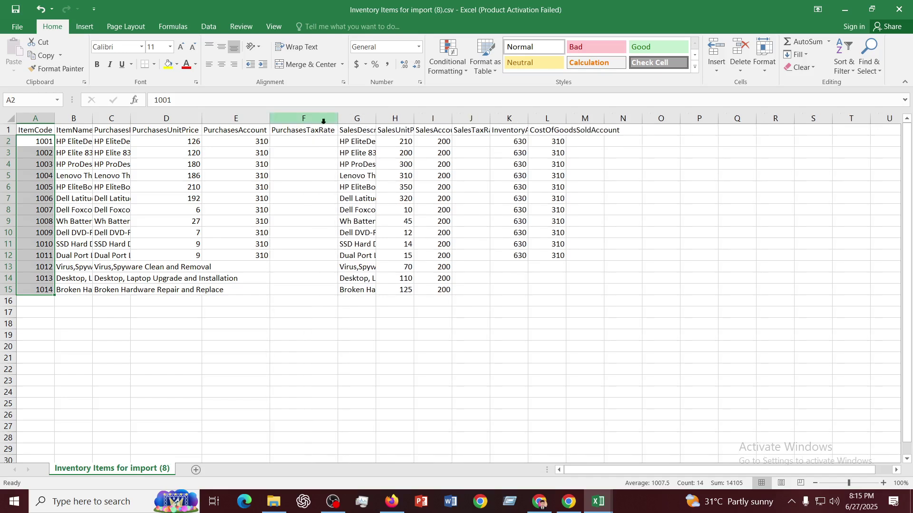
double_click(376, 119)
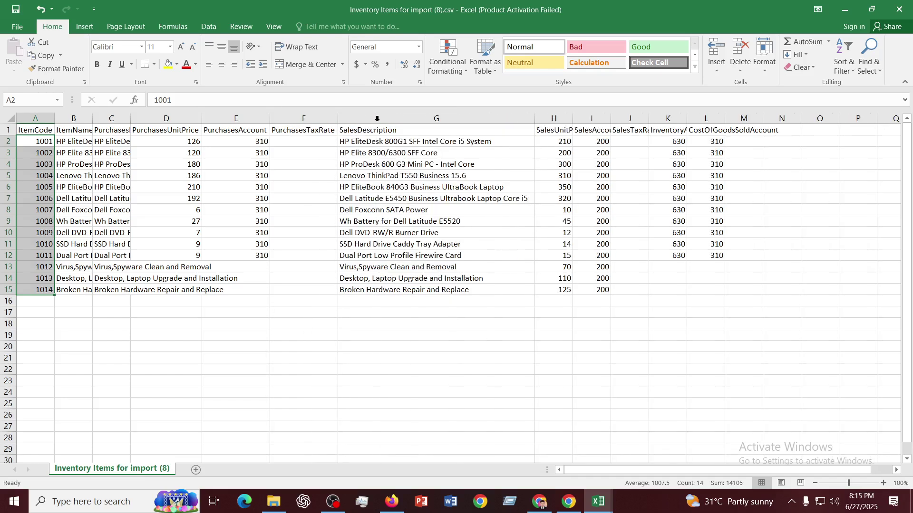
double_click(570, 117)
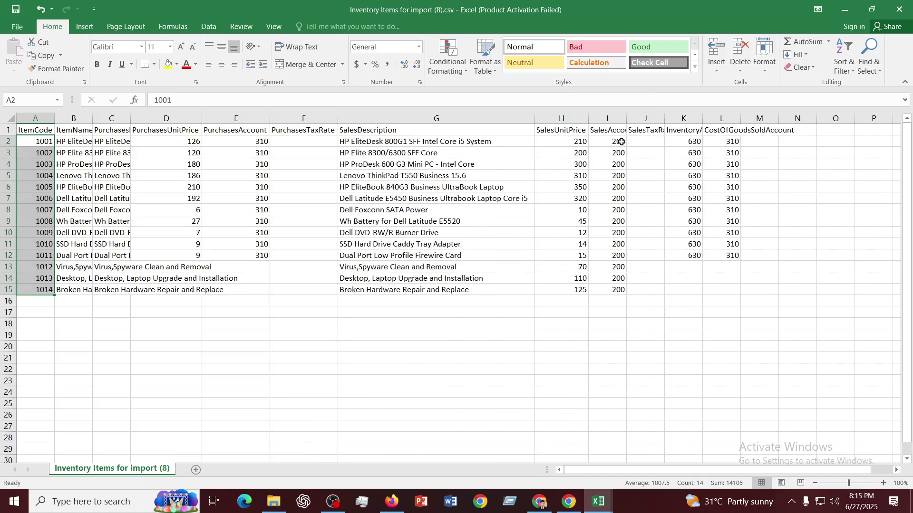
double_click(627, 119)
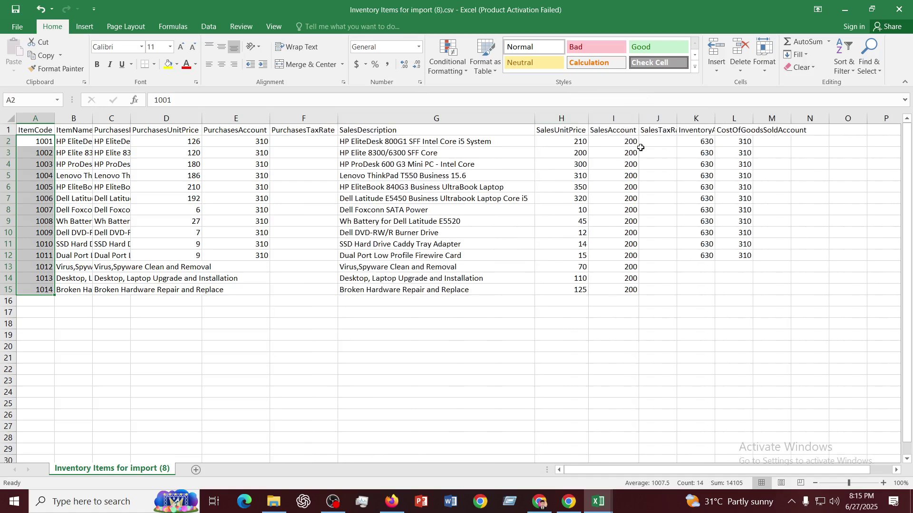
drag(534, 118, 511, 122)
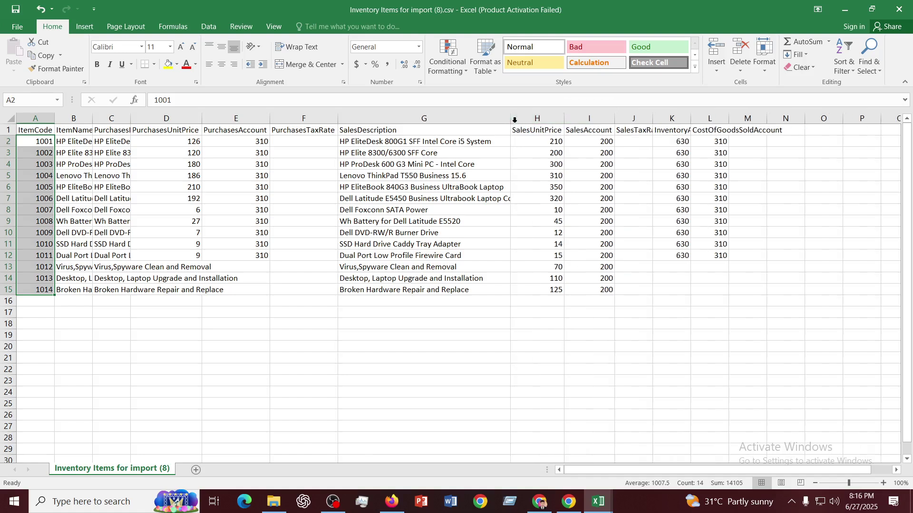
drag(336, 121, 316, 122)
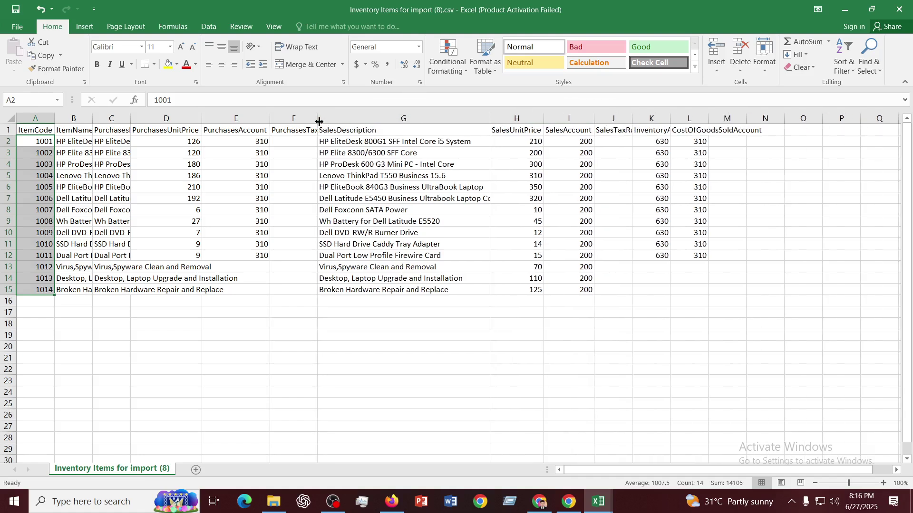
- Widen the InventoryAssetAccount column to show its full header and check the sales, inventory asset and cost of goods sold account codes
drag(572, 141, 592, 288)
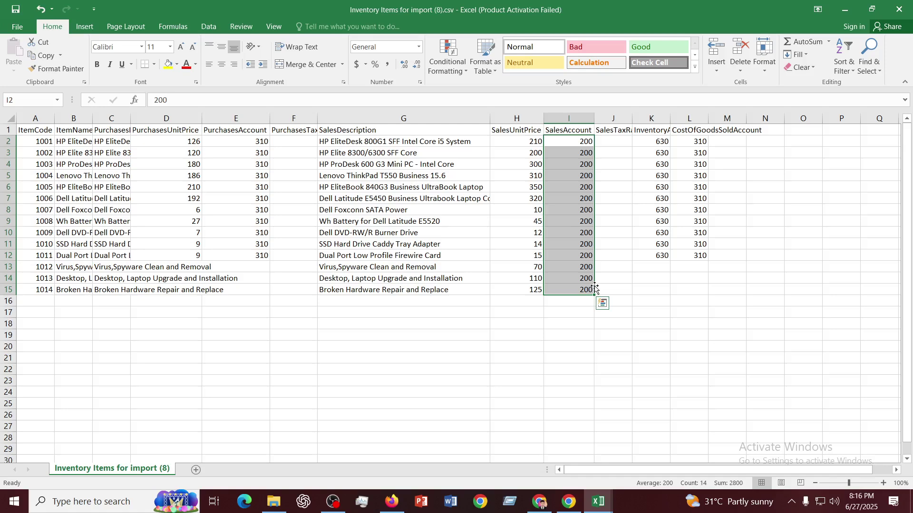
double_click(670, 118)
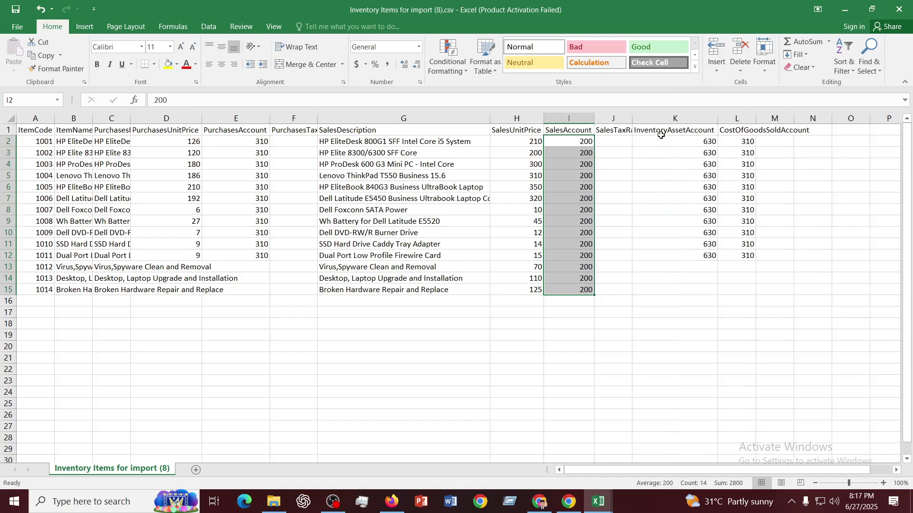
click(751, 140)
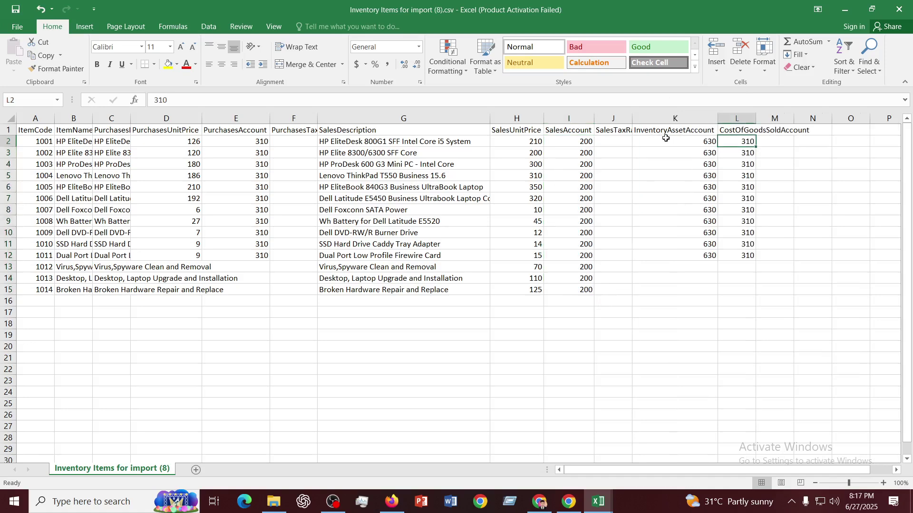
click(711, 150)
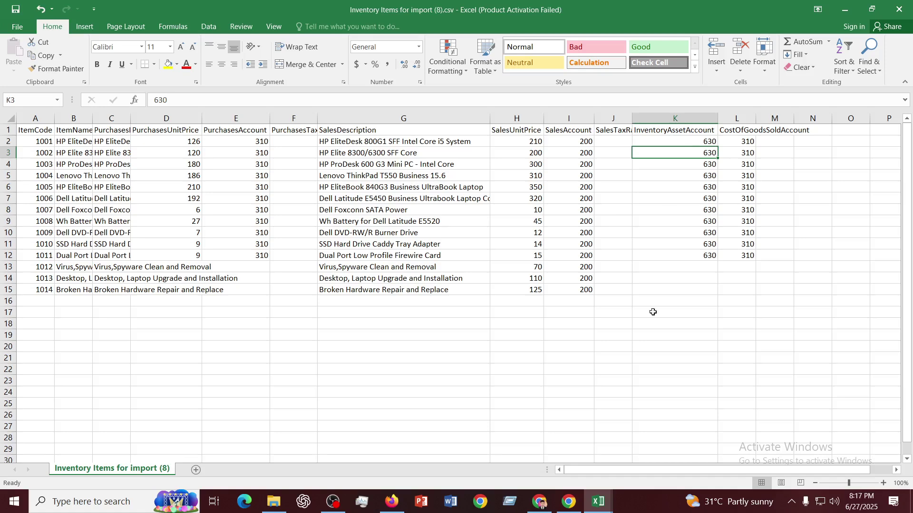
- Switch to Xero's Chart of accounts page in the browser and look through the account codes and names
click(539, 501)
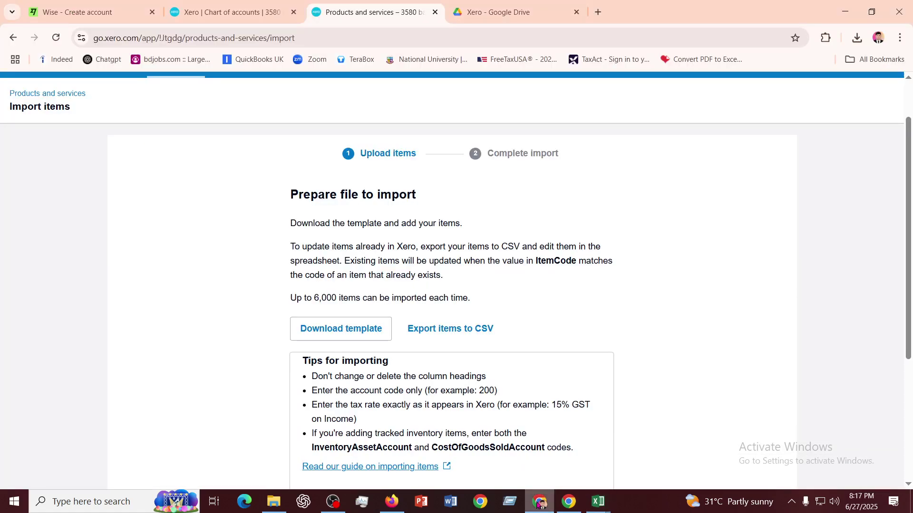
scroll(281, 248, up, 1)
click(234, 12)
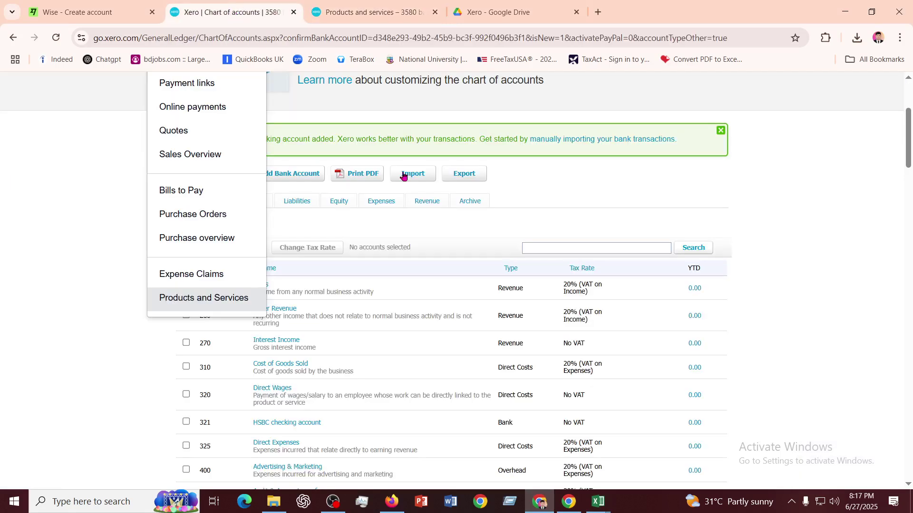
click(809, 205)
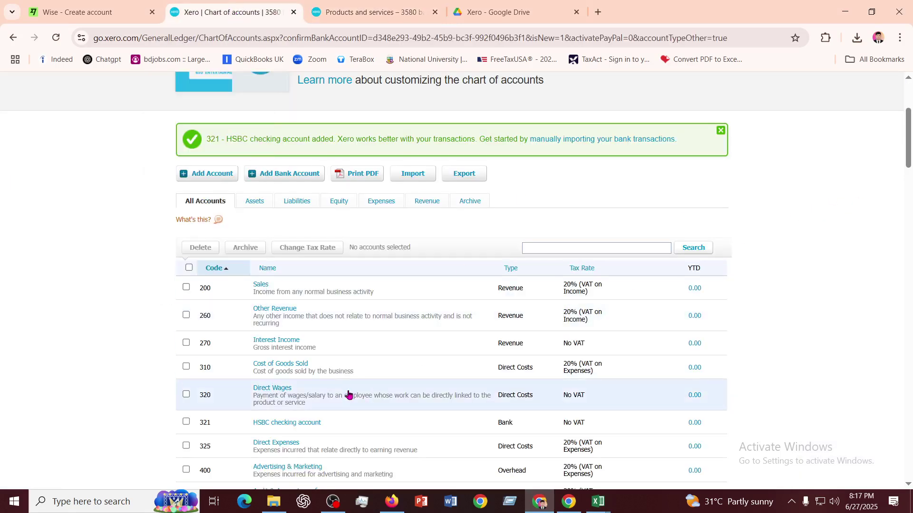
scroll(349, 394, down, 3)
scroll(350, 388, up, 6)
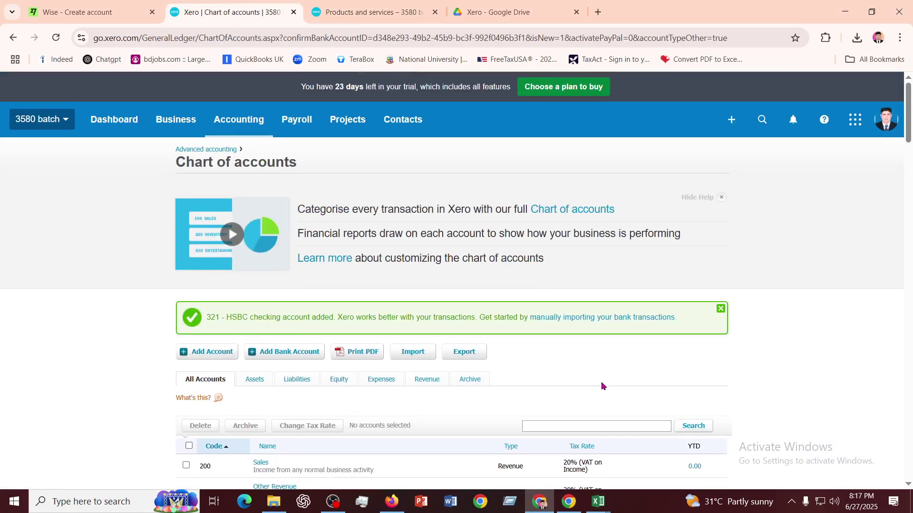
scroll(599, 380, down, 3)
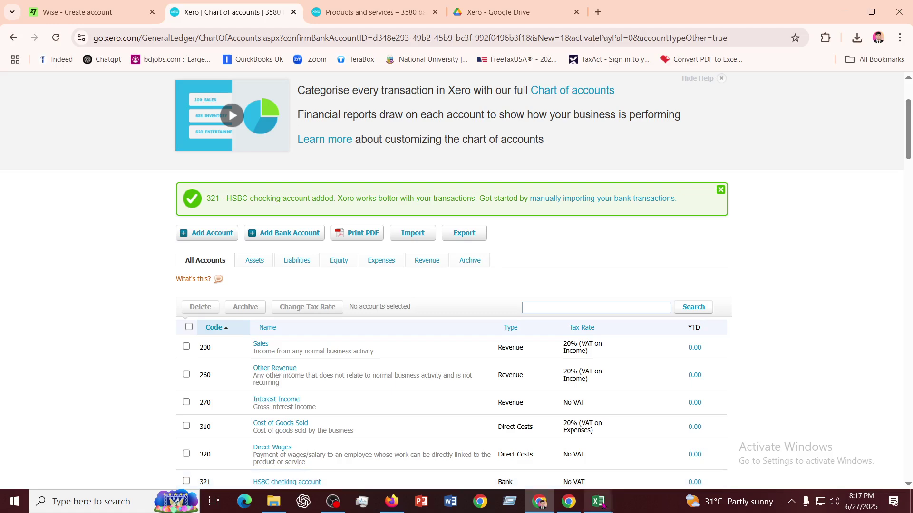
- Return to the Inventory Items for import (8).csv workbook in Excel and copy the InventoryAssetAccount header text from cell K1
mouse_move(599, 502)
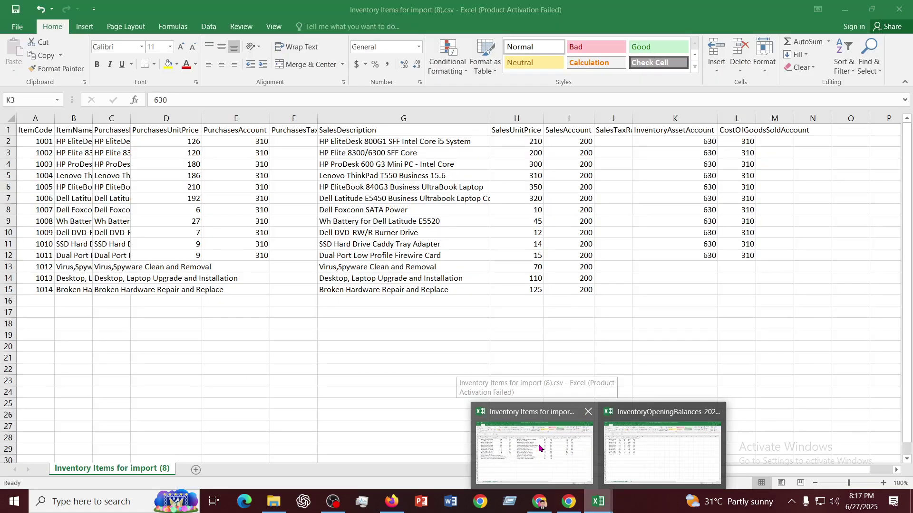
click(539, 448)
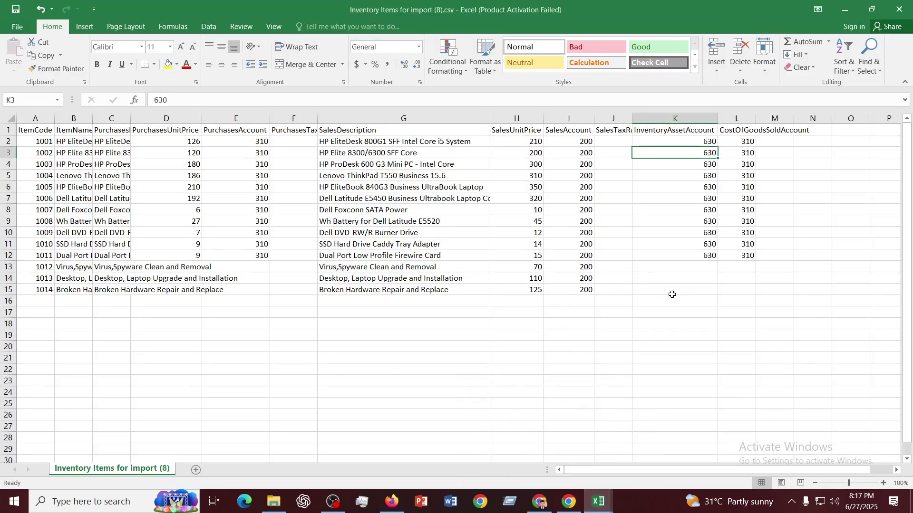
click(673, 132)
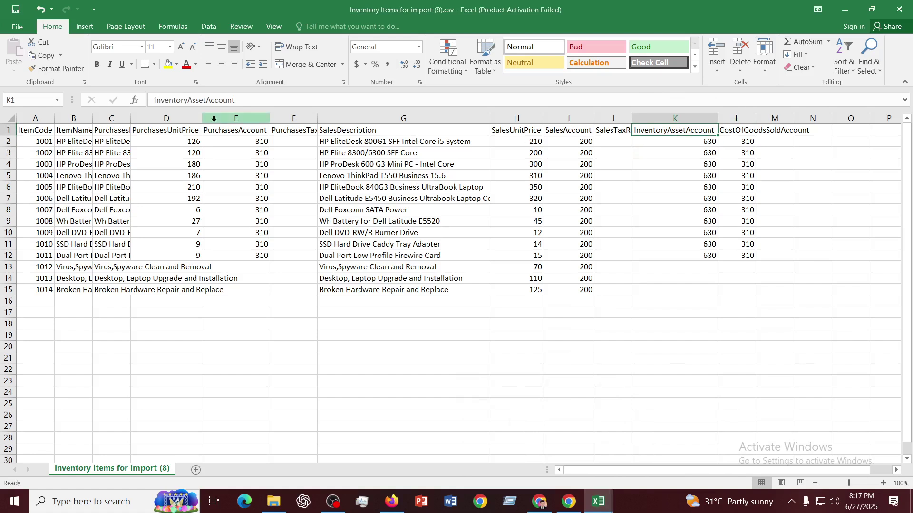
drag(151, 100, 261, 103)
key(ctrl+c)
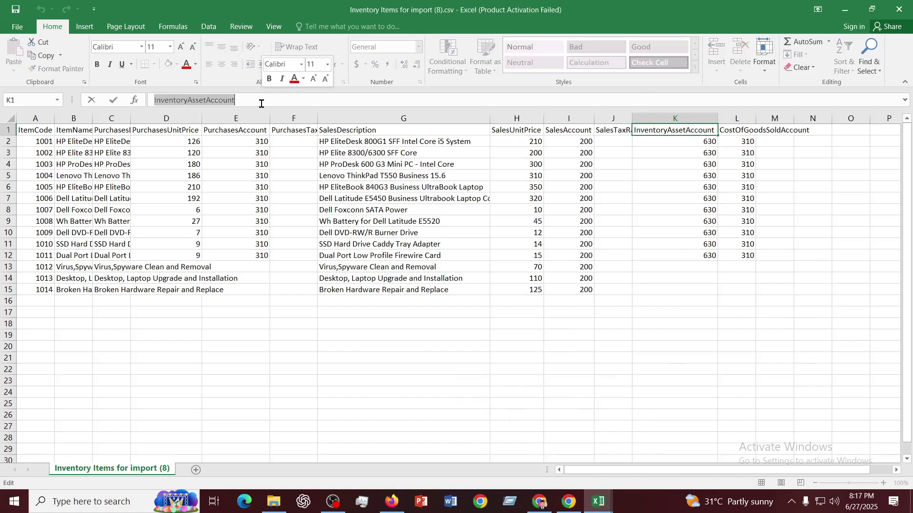
- Switch to Xero in the browser and search the chart of accounts for InventoryAssetAccount
click(541, 503)
click(550, 307)
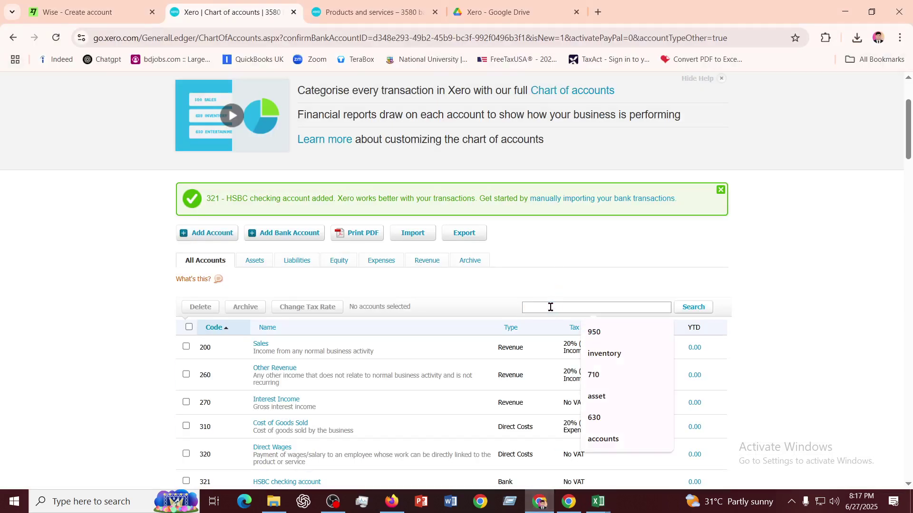
key(ctrl+v)
key(Return)
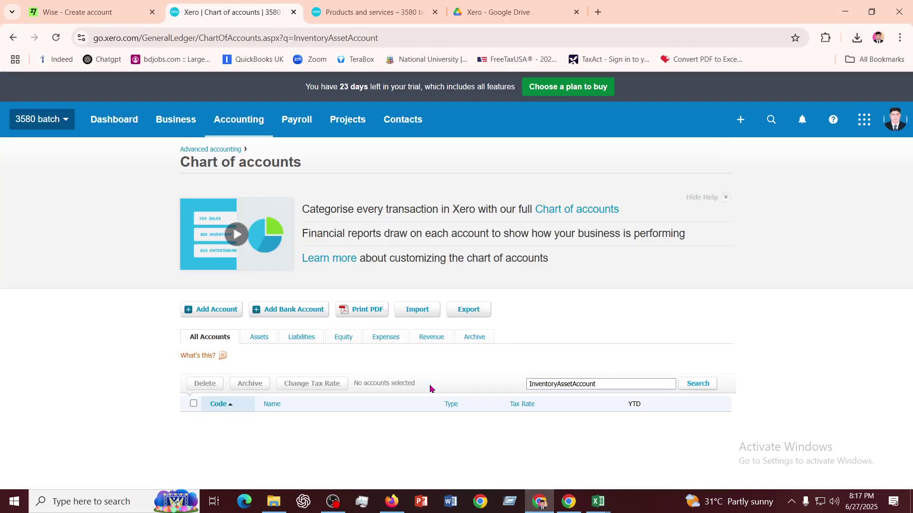
- Add spaces between the words of the search term and search the chart of accounts for "Inventory Asset Account"
click(557, 385)
click(573, 384)
key(BackSpace)
key(Left)
click(697, 384)
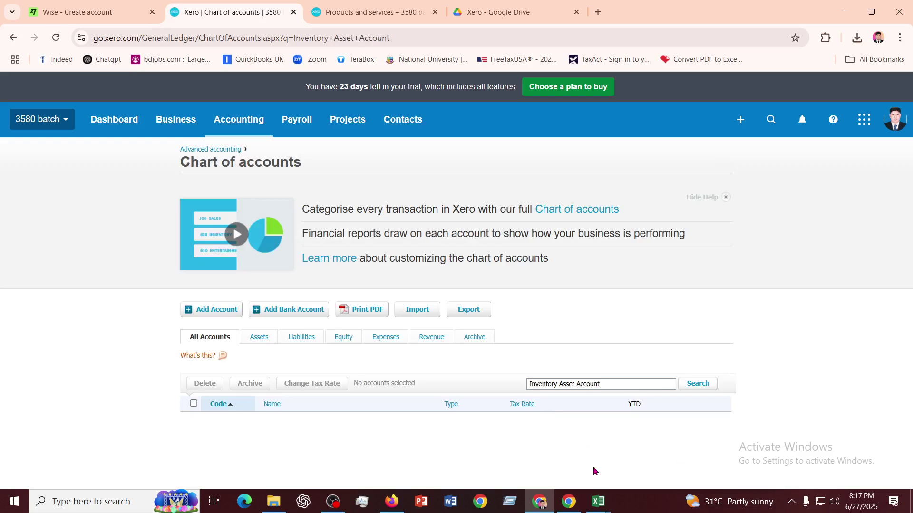
- Check the inventory asset code in the Excel workbook, then search Xero's chart of accounts for account code 630
mouse_move(599, 501)
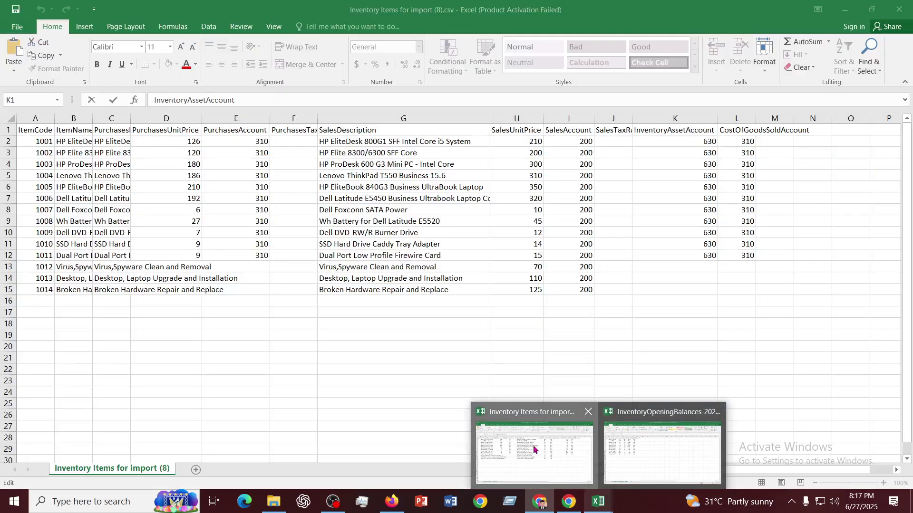
click(535, 448)
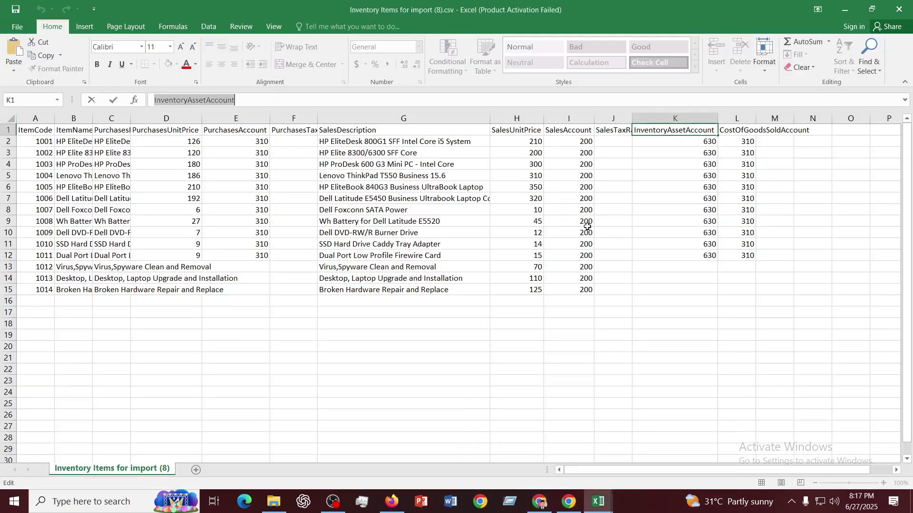
click(540, 501)
drag(603, 386, 442, 387)
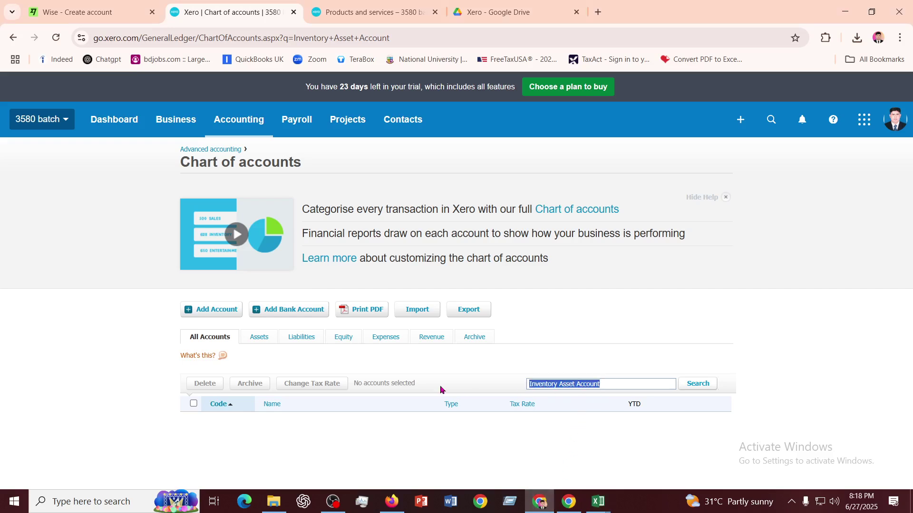
text(630)
key(Return)
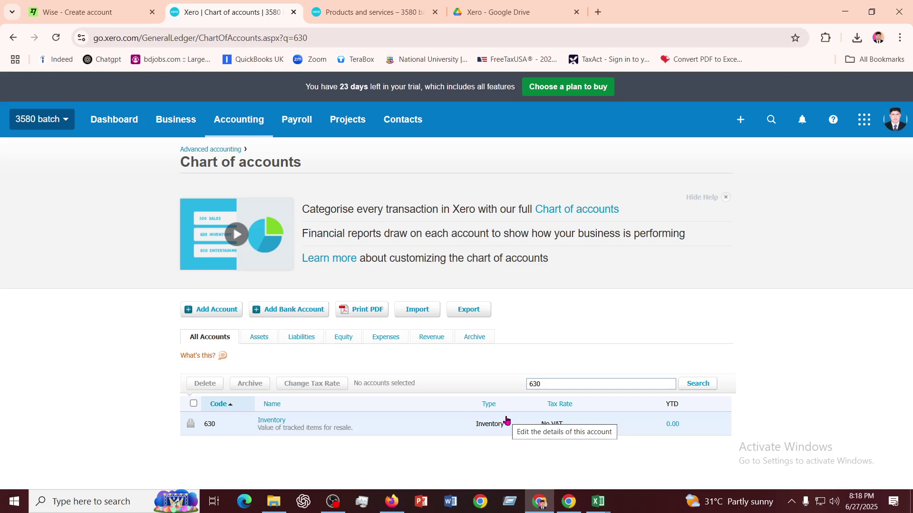
- Return to the Inventory Items for import (8).csv workbook in Excel and leave editing of the InventoryAssetAccount header cell
click(601, 505)
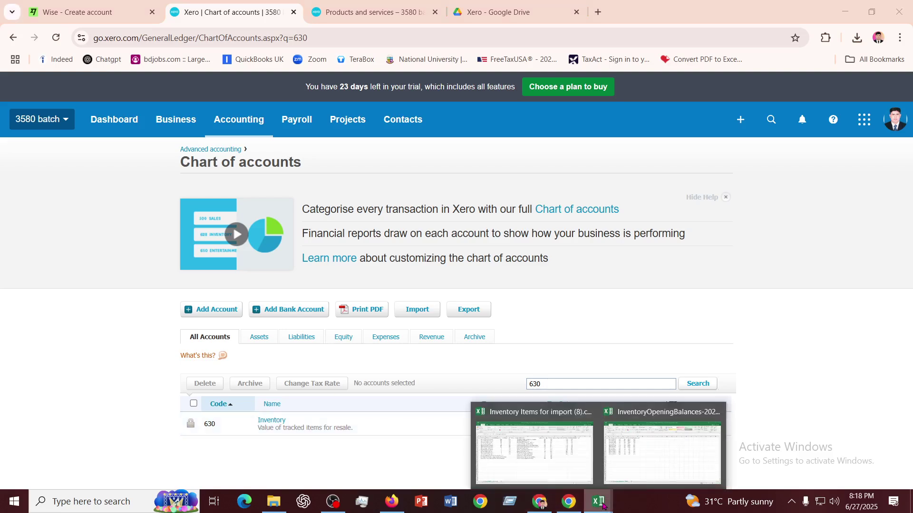
click(529, 447)
click(675, 369)
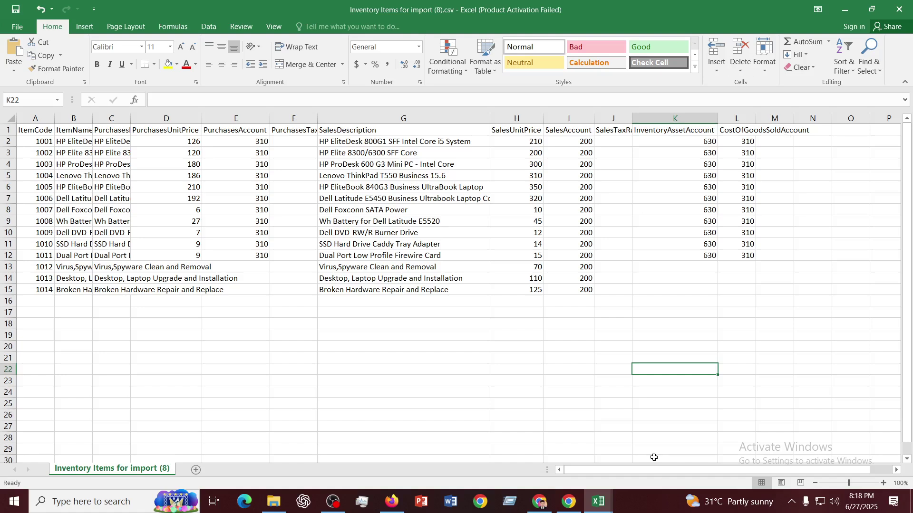
- Switch to Xero's item import page in the browser and upload the file Inventory Items for import (8).csv
click(539, 501)
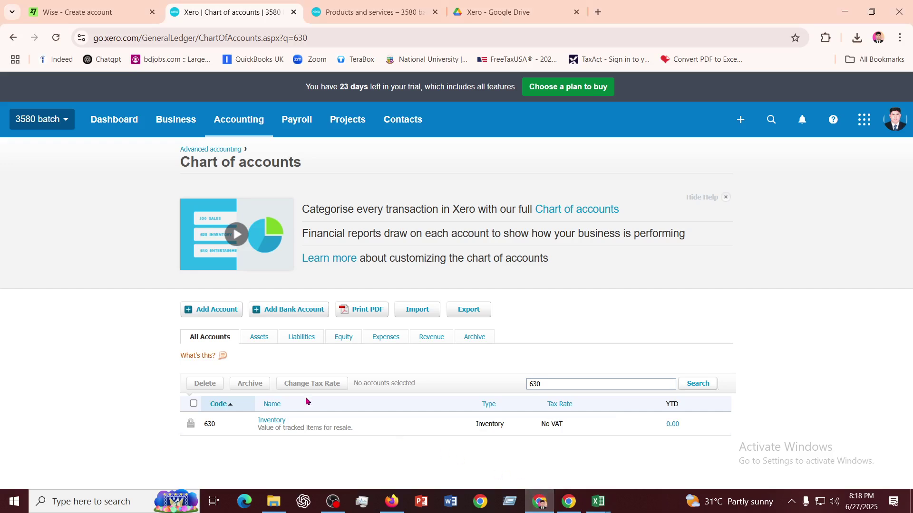
click(379, 9)
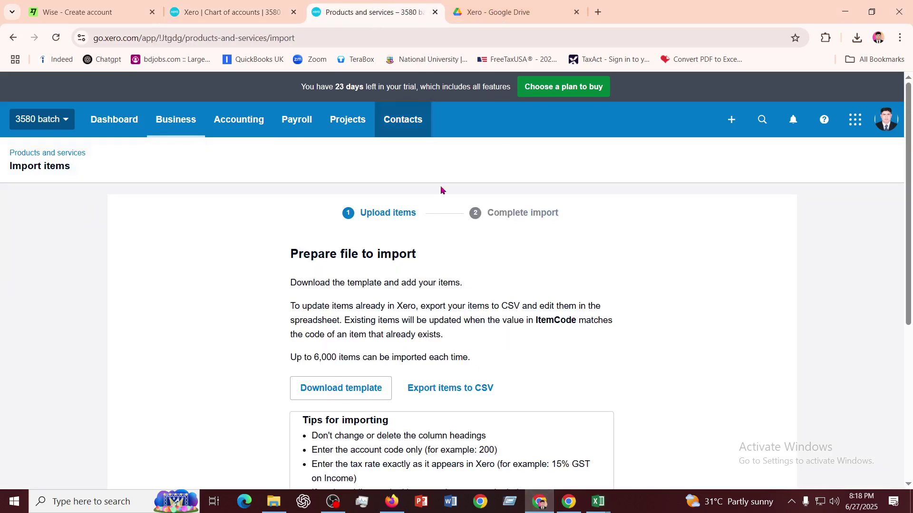
scroll(404, 324, down, 3)
scroll(439, 283, down, 3)
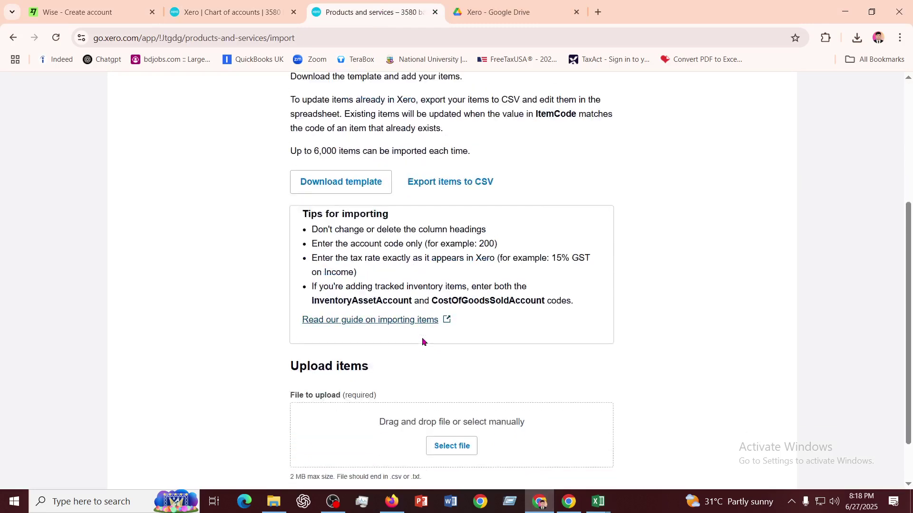
click(456, 388)
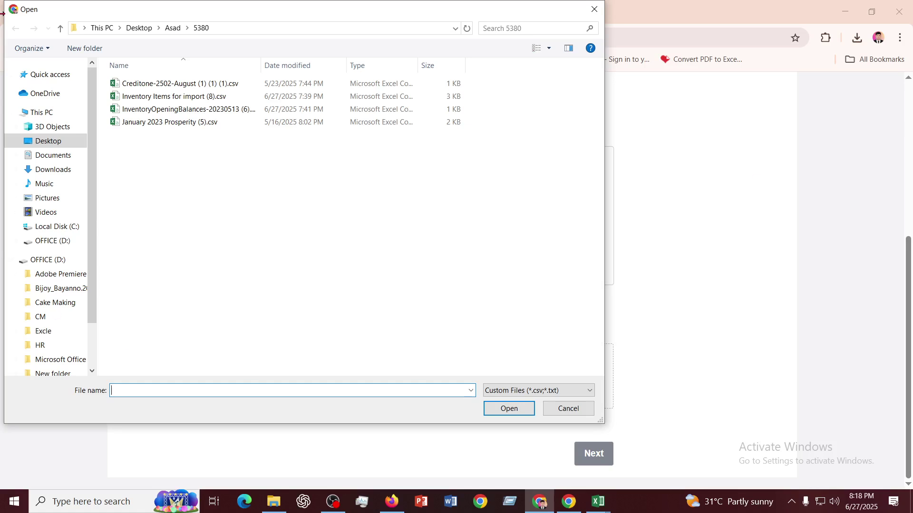
click(173, 97)
click(511, 410)
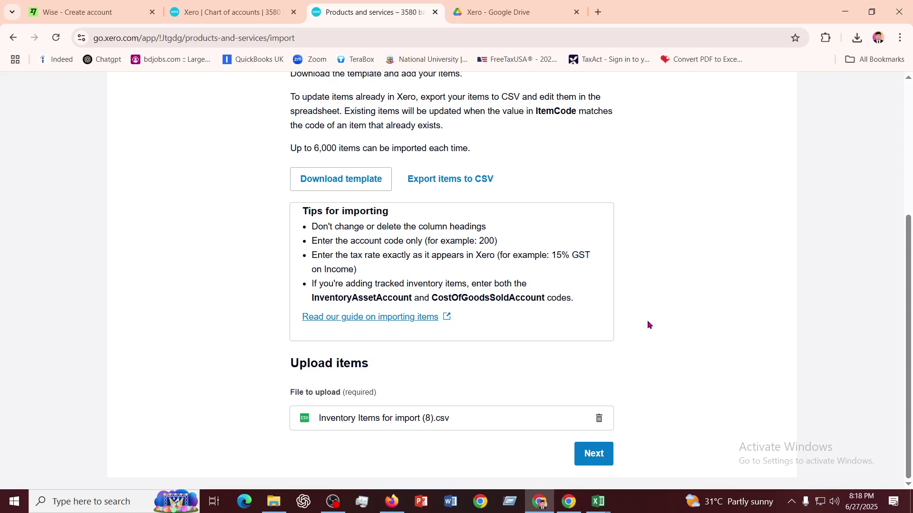
- Proceed with the uploaded inventory items file to the import summary and complete the import
scroll(648, 323, up, 3)
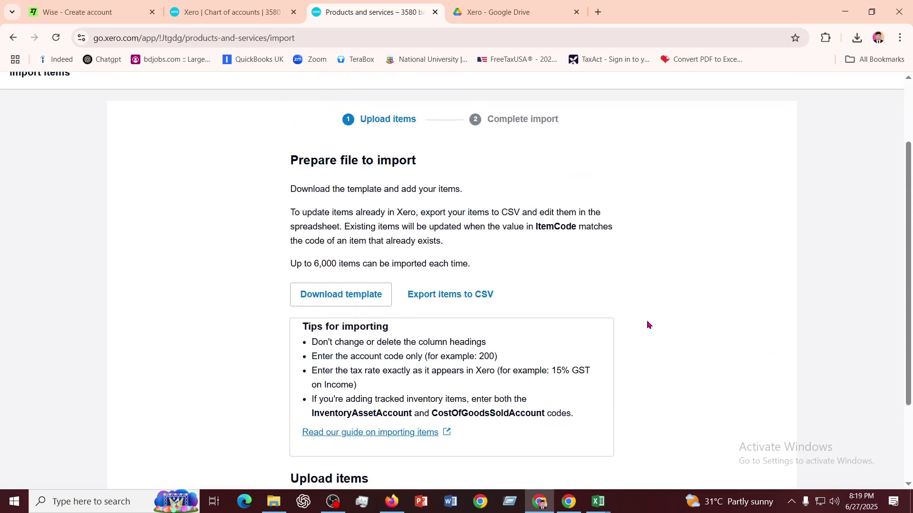
scroll(646, 321, down, 1)
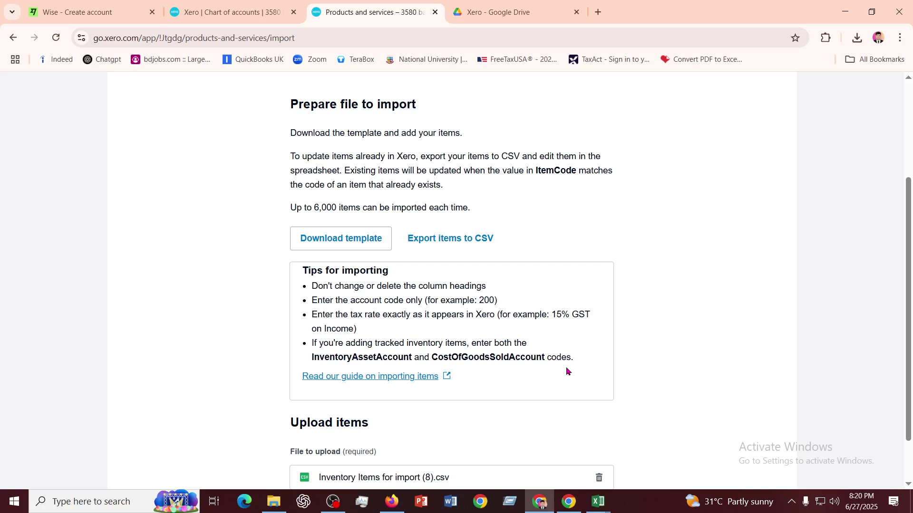
scroll(566, 368, down, 2)
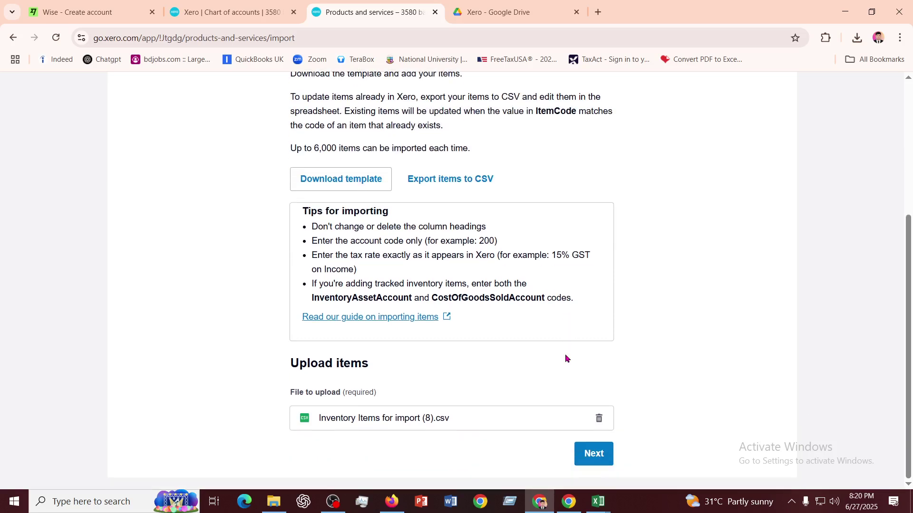
click(587, 464)
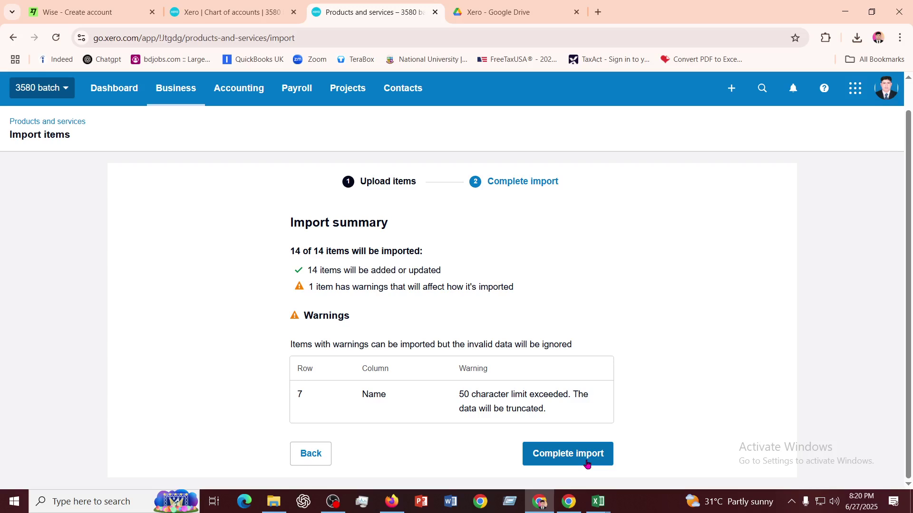
click(558, 453)
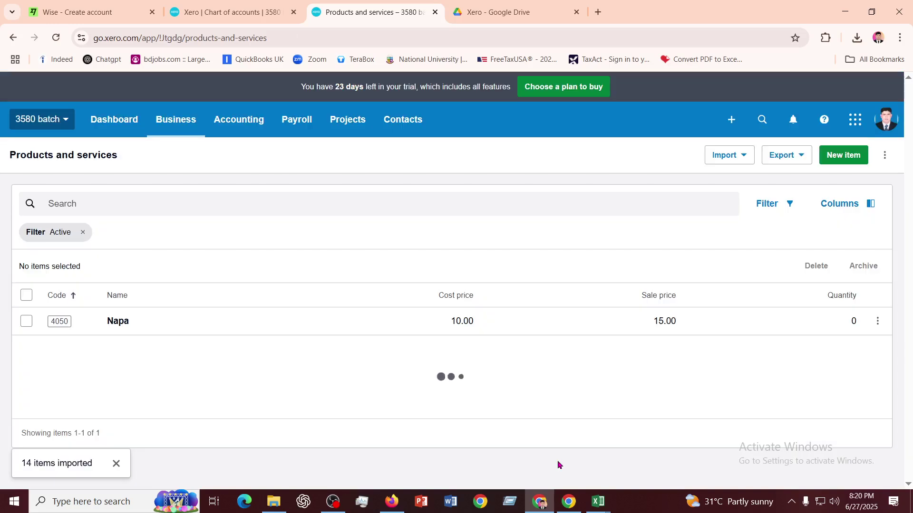
- Review the codes, cost prices, sale prices and quantities of the imported items in the products and services list
scroll(515, 424, down, 5)
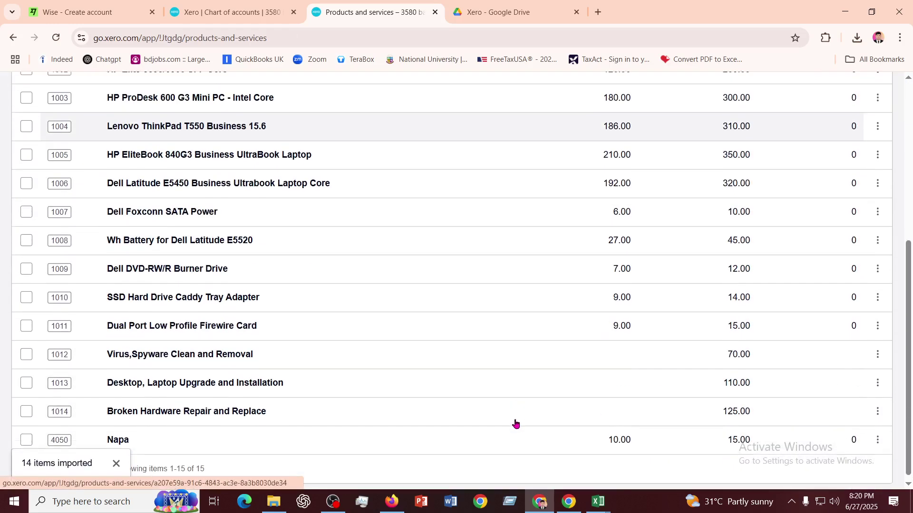
scroll(515, 424, up, 5)
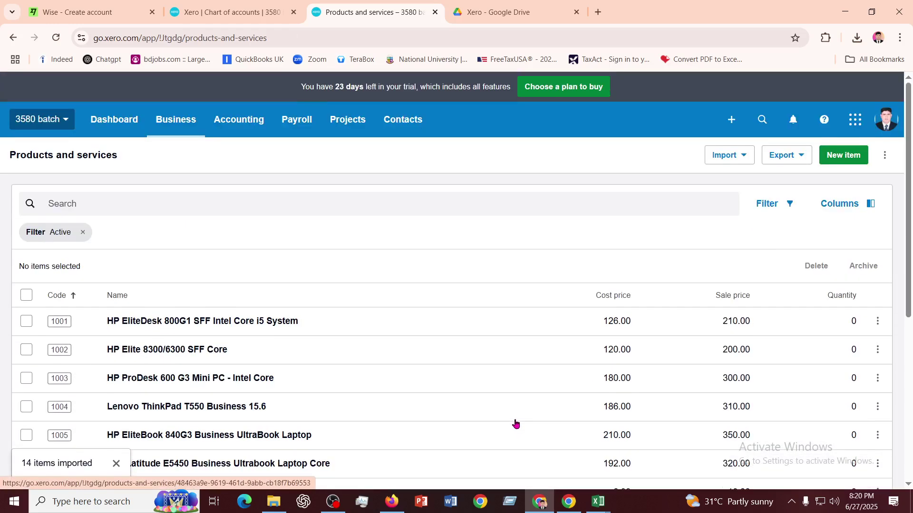
scroll(516, 424, down, 3)
scroll(515, 424, up, 2)
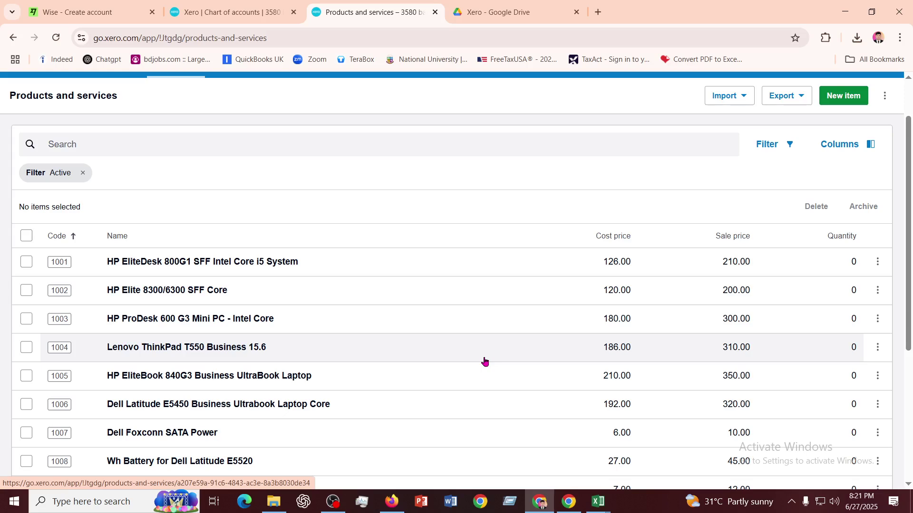
scroll(480, 295, down, 5)
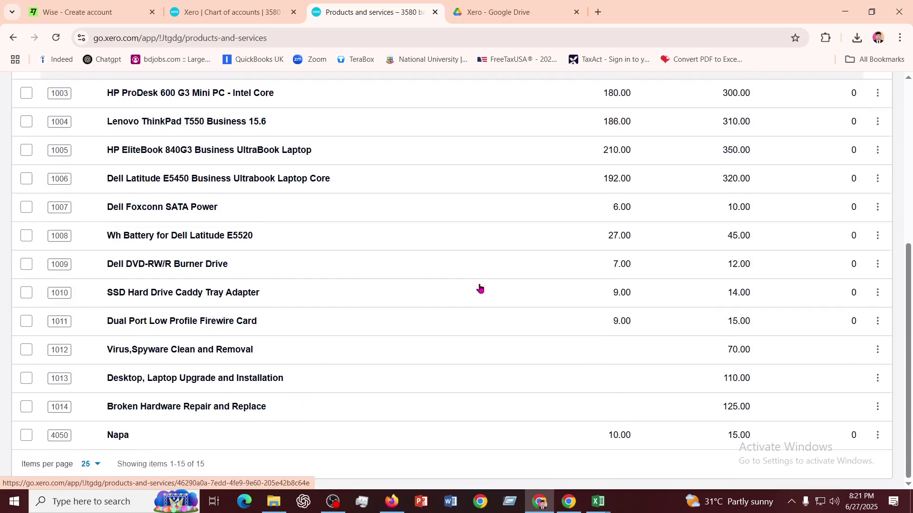
scroll(479, 288, up, 6)
- Start an import of inventory opening balances and set the opening balance date to 1 Jan 2025
click(742, 156)
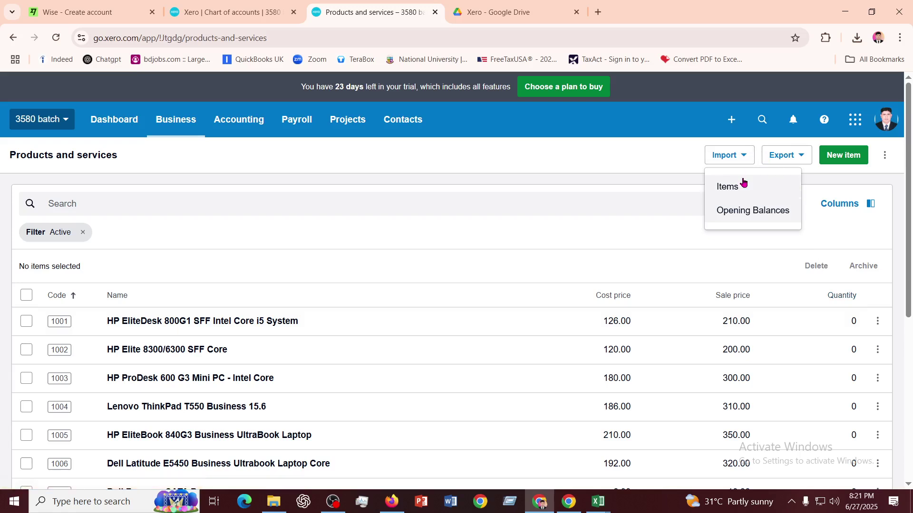
click(734, 212)
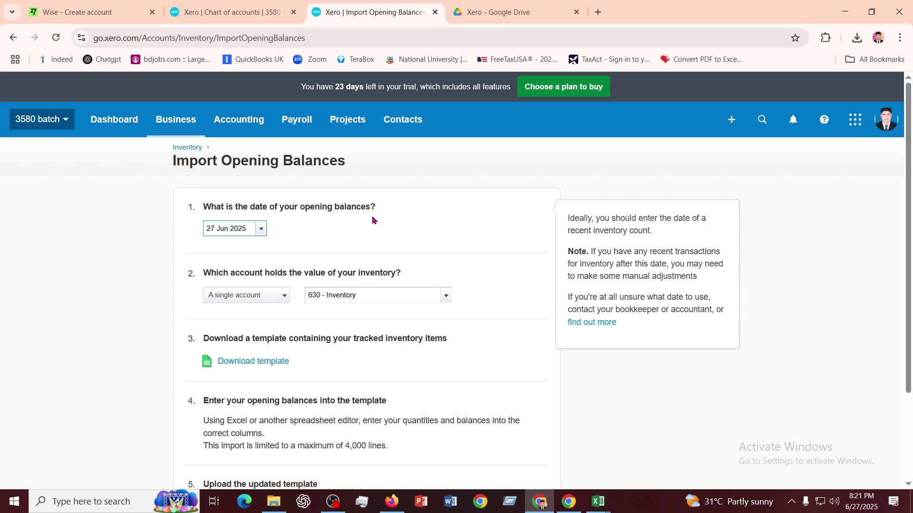
click(261, 229)
click(217, 254)
click(218, 254)
click(218, 253)
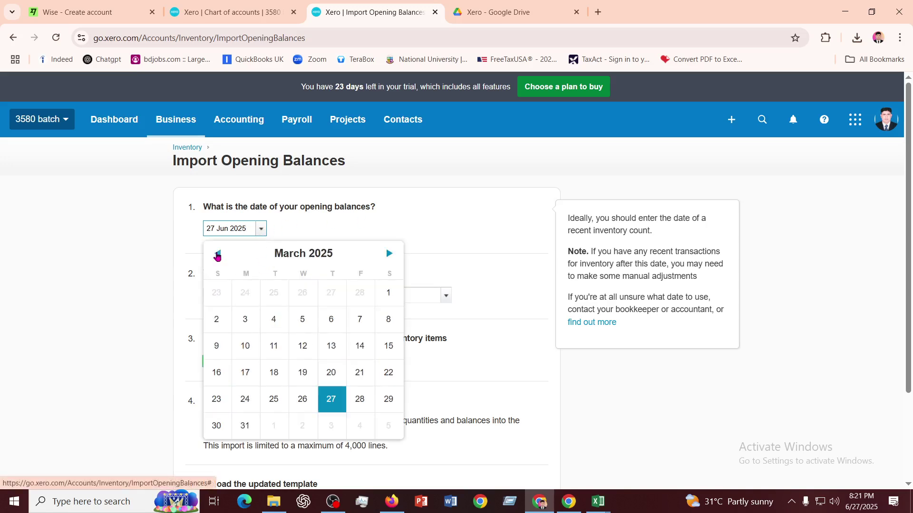
click(218, 253)
click(218, 254)
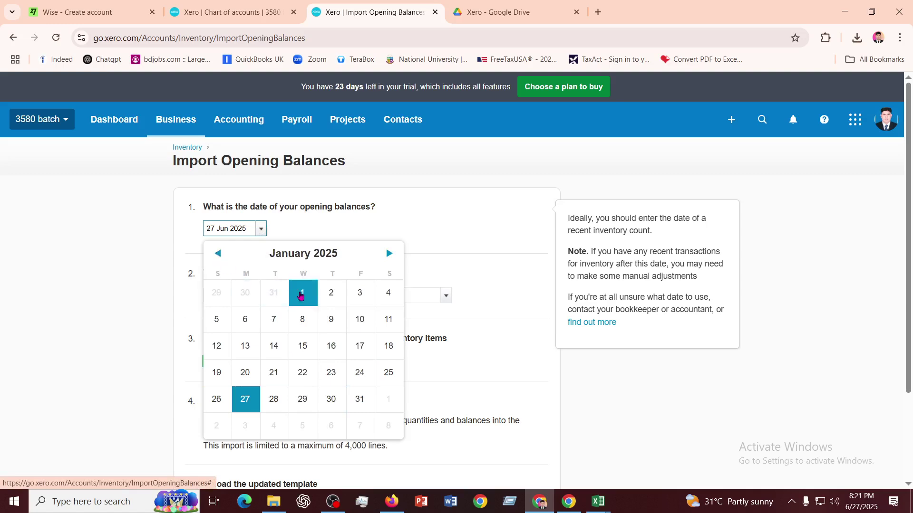
click(302, 292)
click(431, 226)
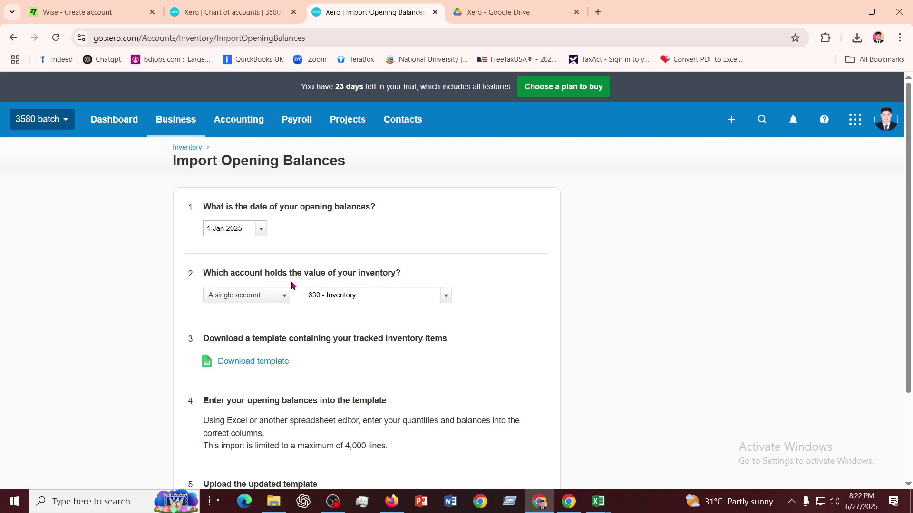
- Choose multiple accounts for the inventory value, upload InventoryOpeningBalances-20230513 (6).csv, and continue to the import summary
click(272, 295)
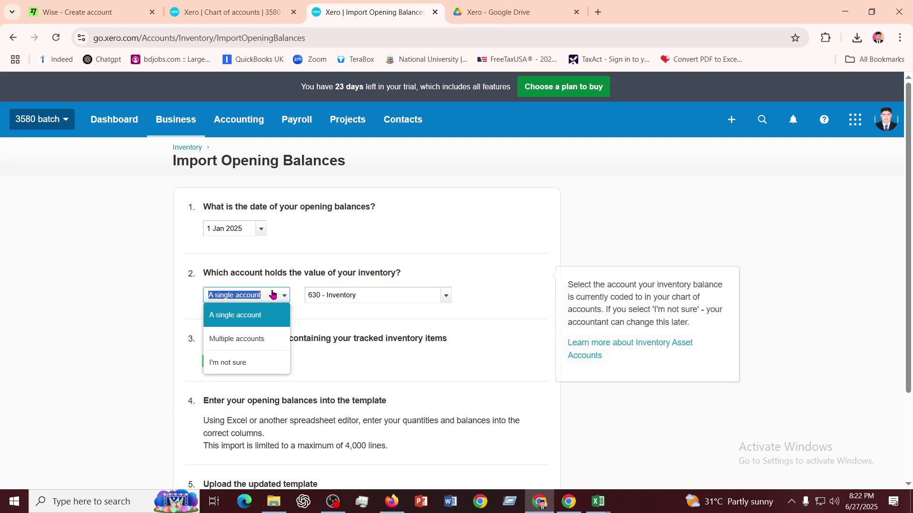
click(240, 339)
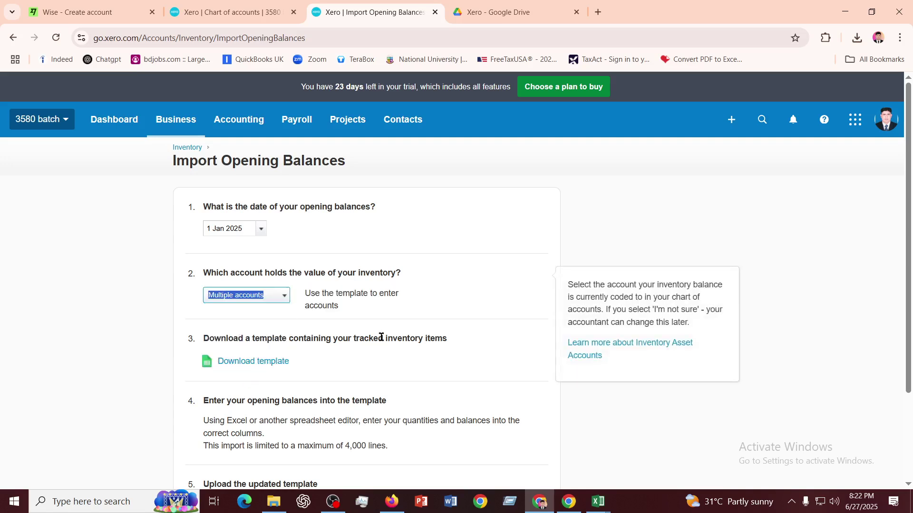
scroll(336, 340, down, 3)
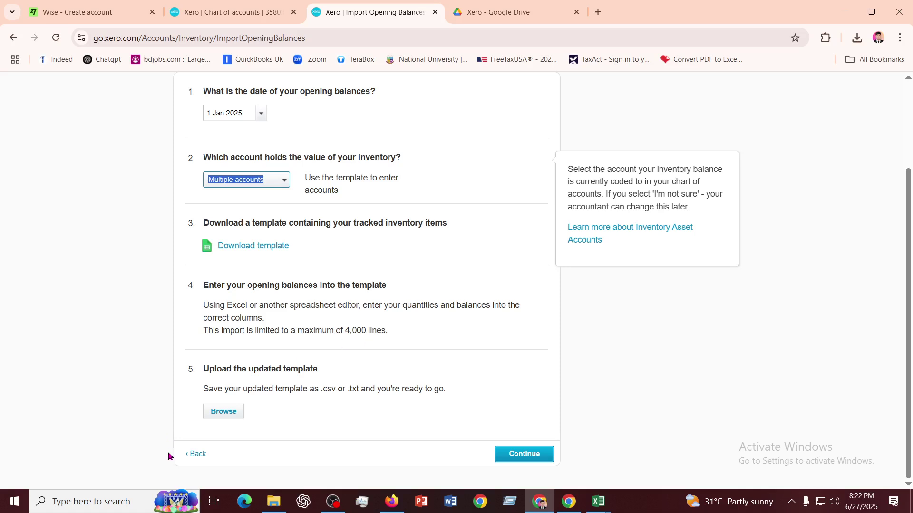
click(223, 414)
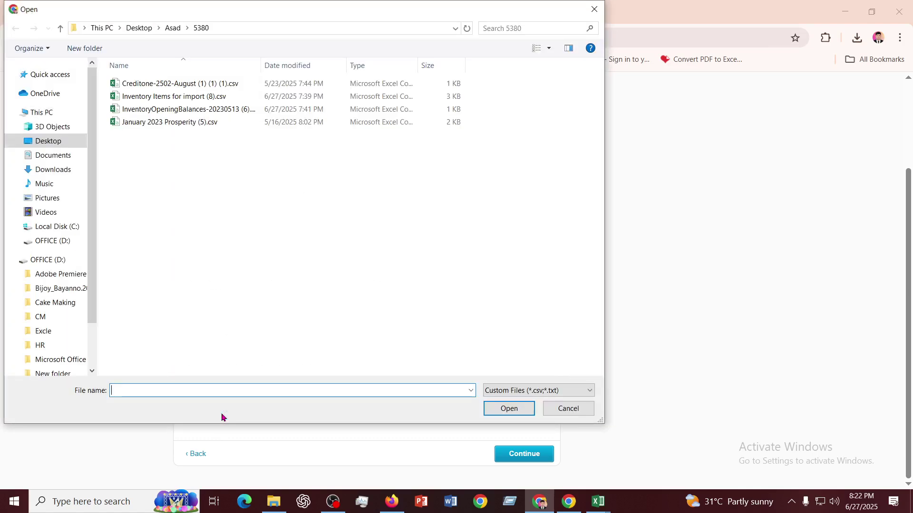
click(174, 110)
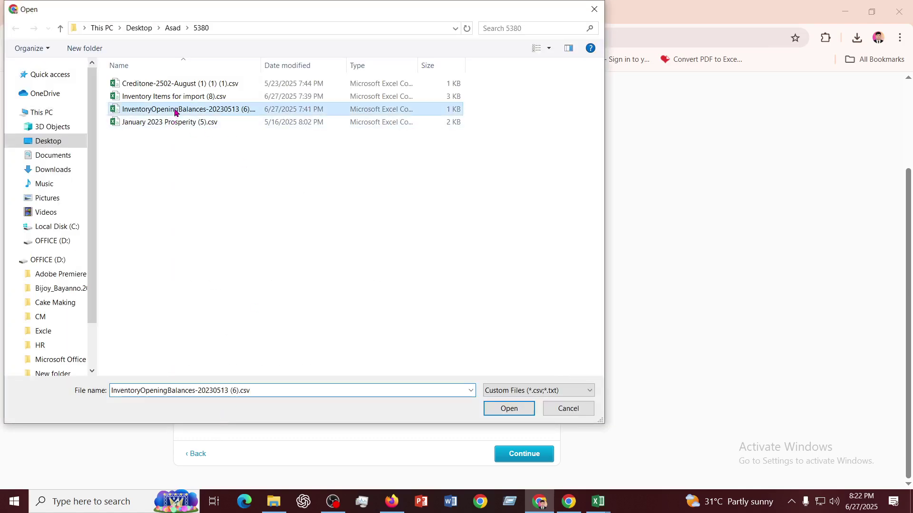
click(512, 412)
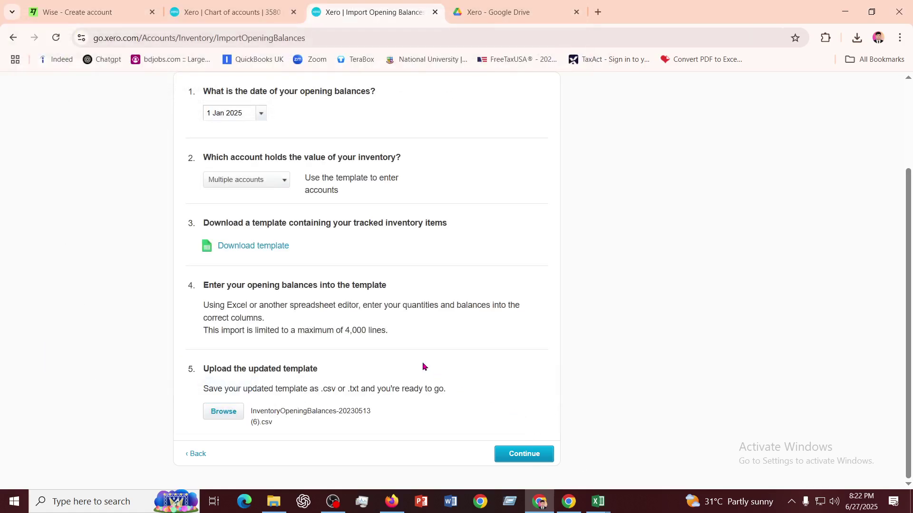
click(520, 454)
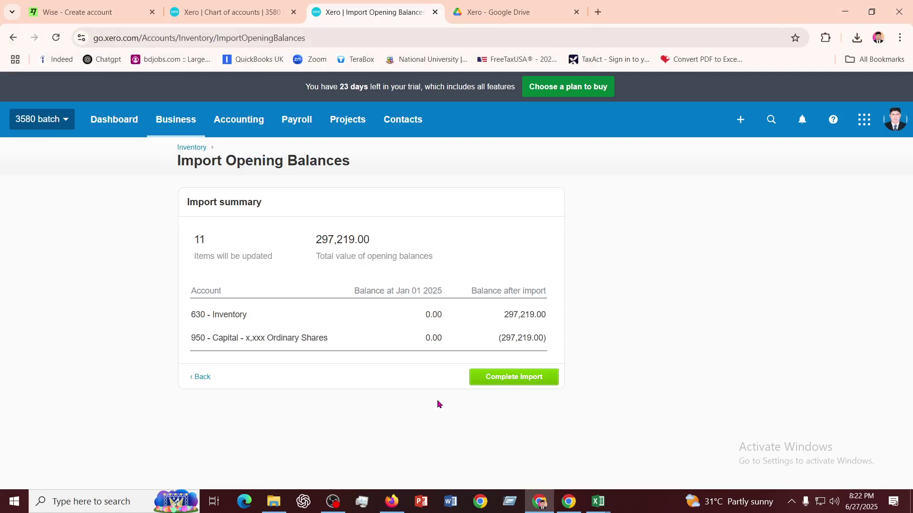
- Switch to the InventoryOpeningBalances-20230513 (6).csv workbook in Excel and fit the Inventory Asset Account and Adjustment Account columns to their contents
click(602, 504)
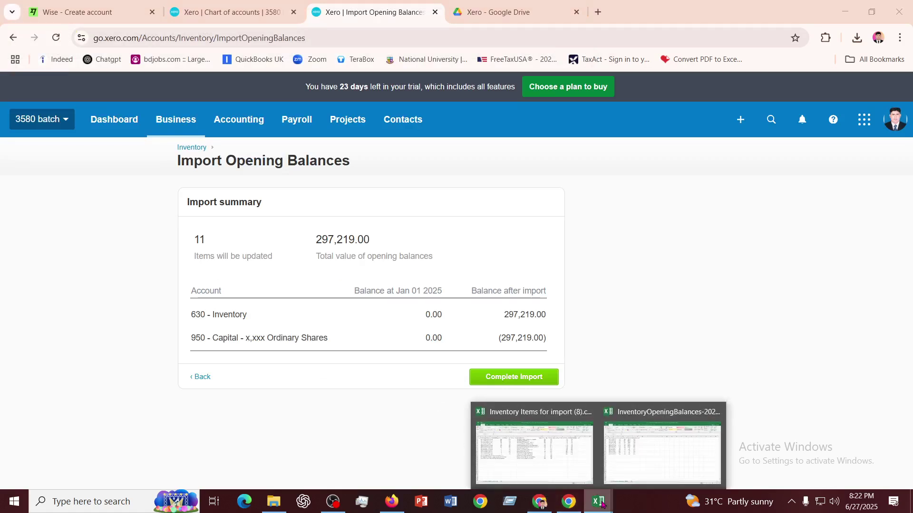
click(537, 456)
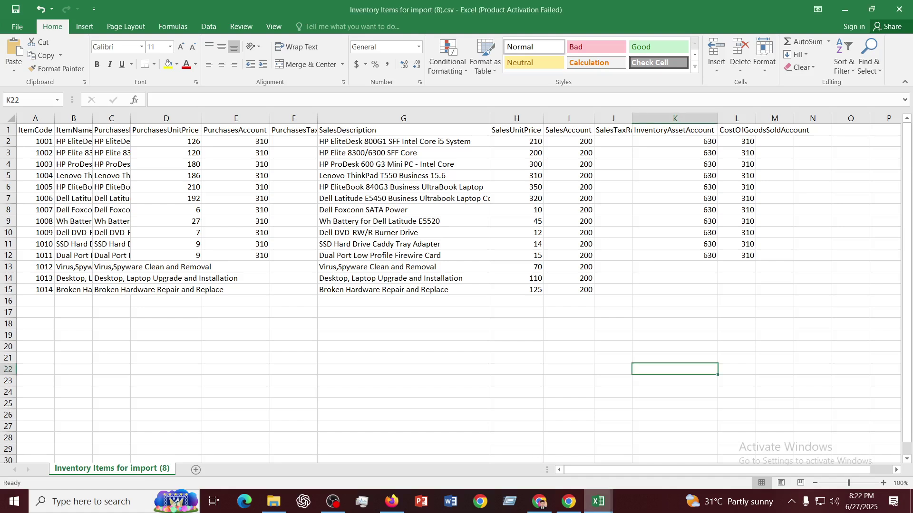
click(598, 502)
click(663, 452)
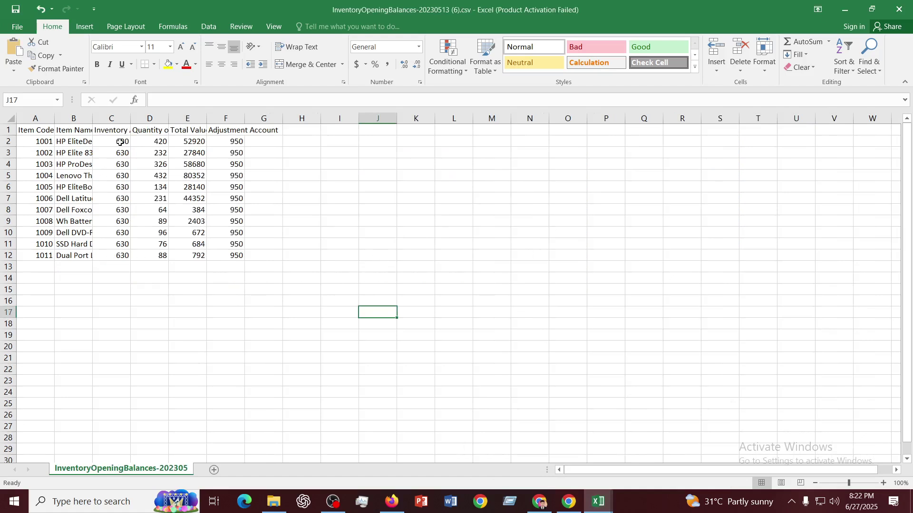
double_click(130, 118)
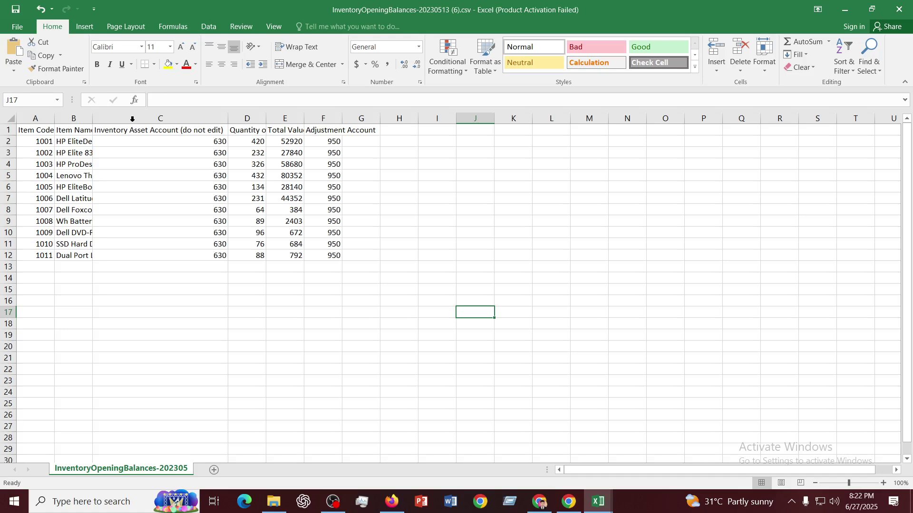
click(171, 135)
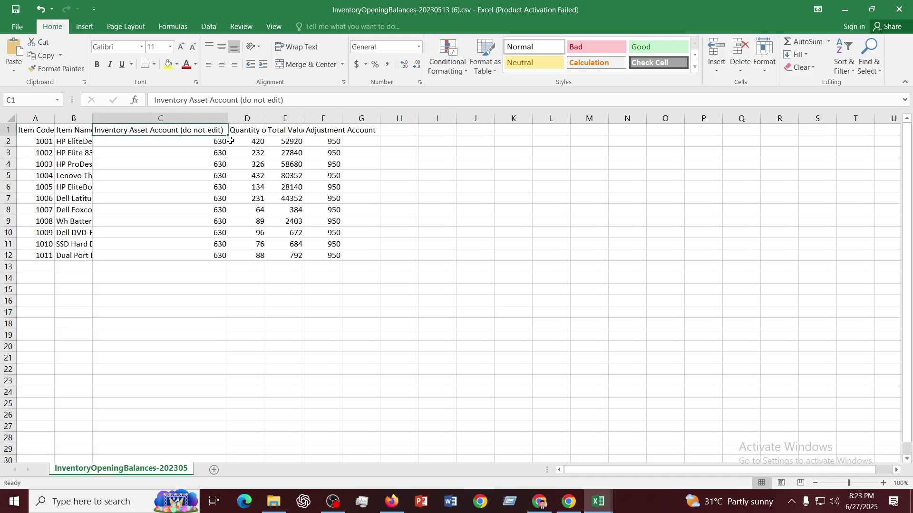
double_click(342, 118)
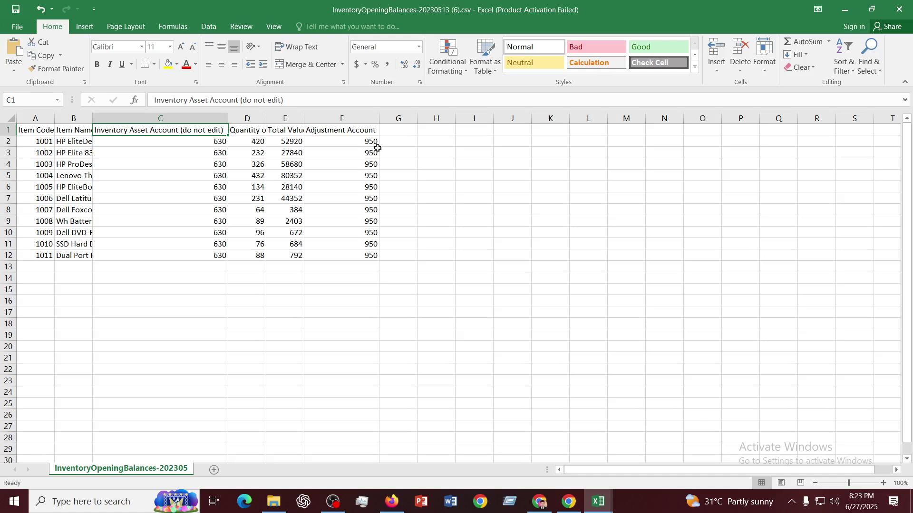
click(373, 148)
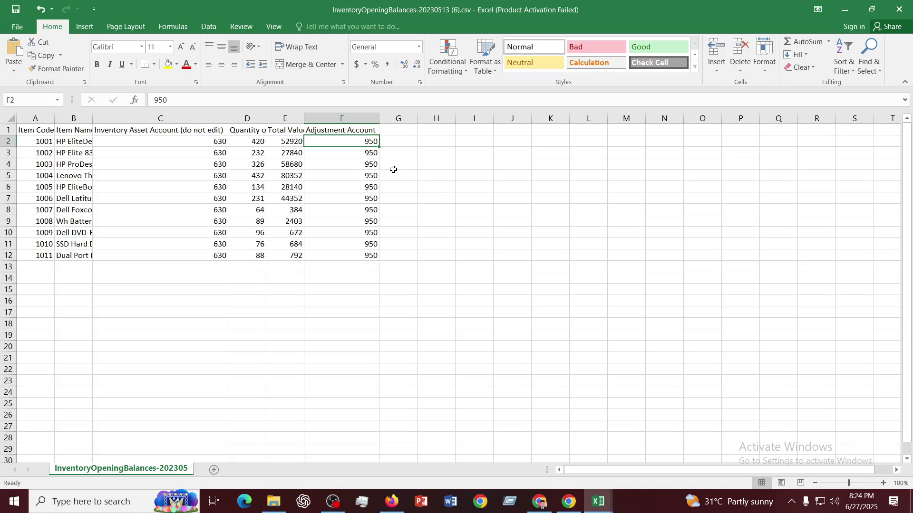
- Switch to Xero in the browser and search the chart of accounts for account code 950
click(539, 503)
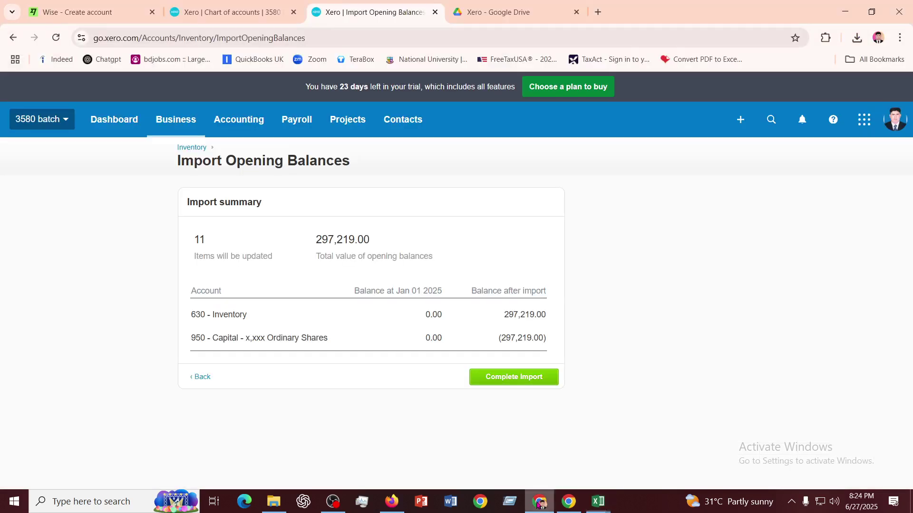
click(187, 14)
drag(556, 383, 488, 381)
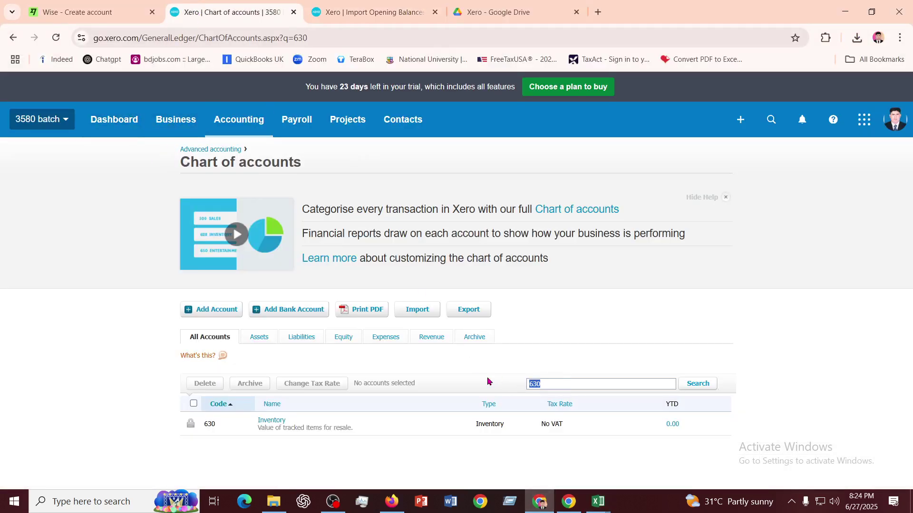
text(950)
key(Return)
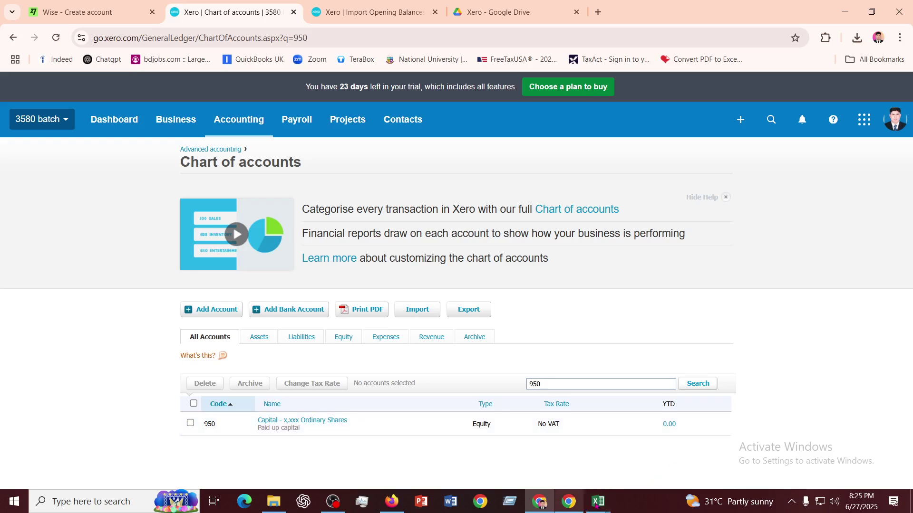
- View the Inventory Items for import (8).csv workbook in Excel and return to InventoryOpeningBalances-20230513 (6).csv to compare the two
mouse_move(599, 499)
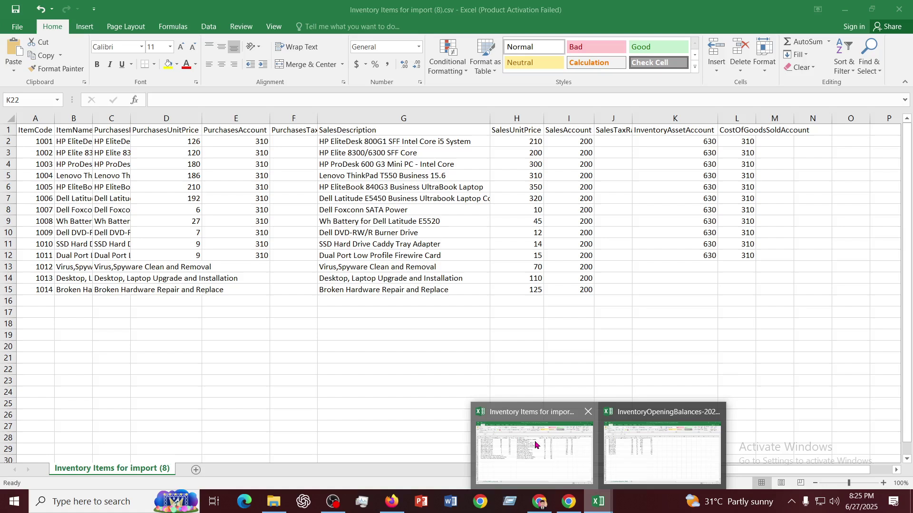
click(534, 440)
mouse_move(598, 504)
click(656, 449)
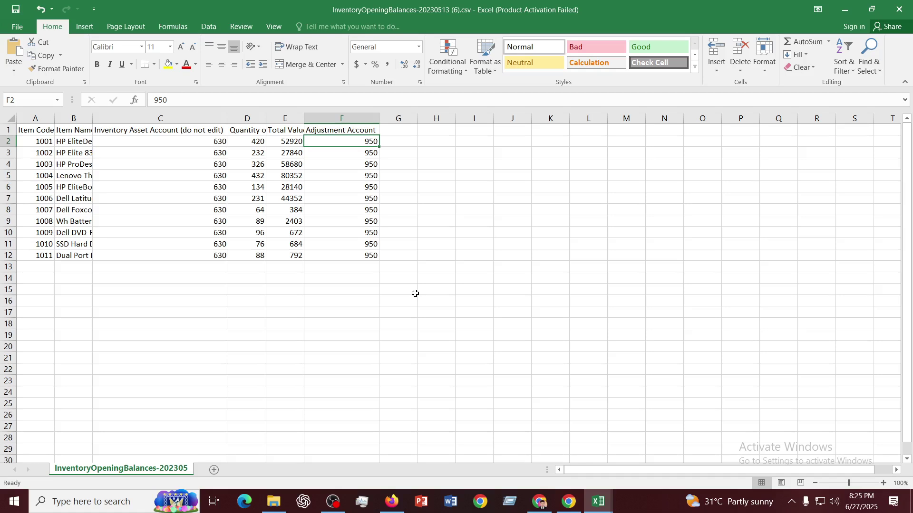
click(405, 311)
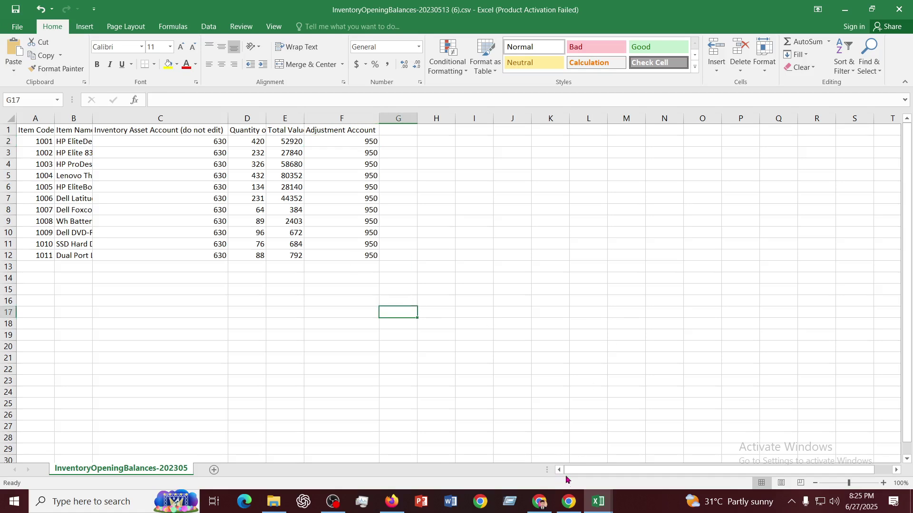
- Return to the opening balances import summary in Xero and complete the import
click(540, 502)
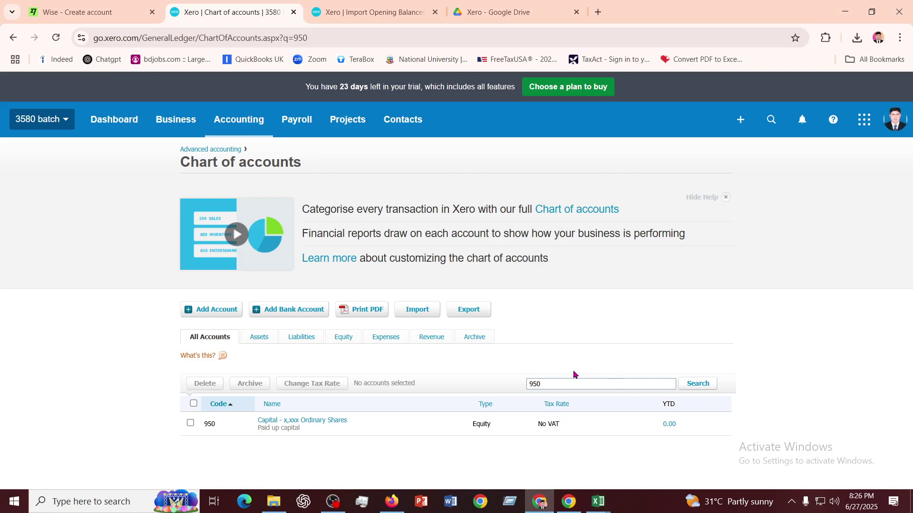
click(475, 11)
click(405, 14)
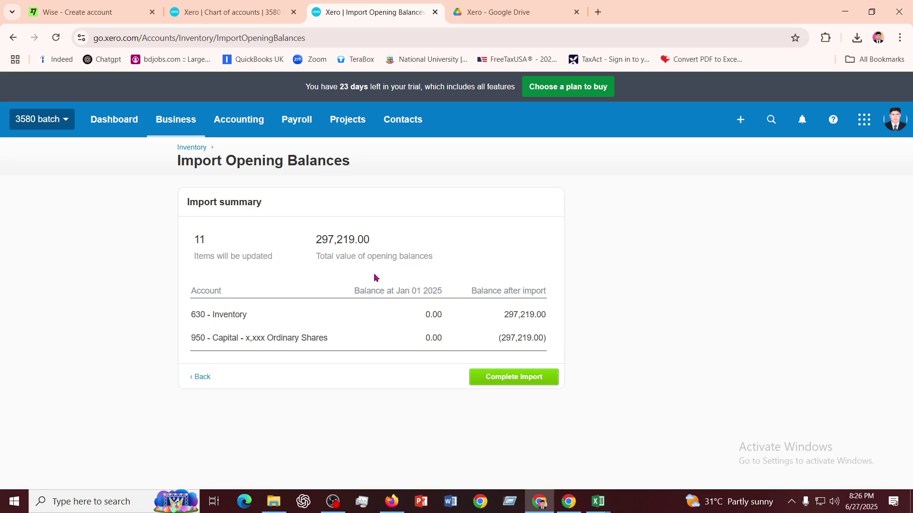
click(512, 379)
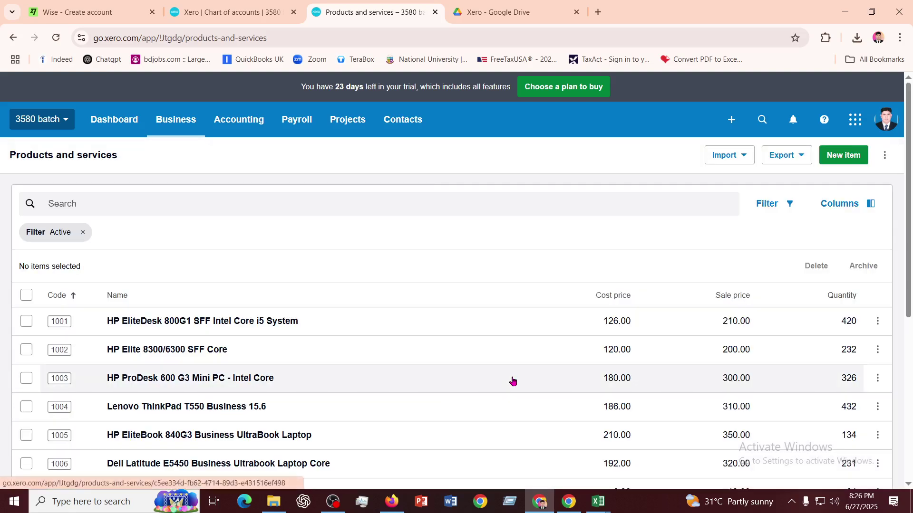
- Review the quantities of the tracked items in the full products and services list
scroll(852, 380, down, 6)
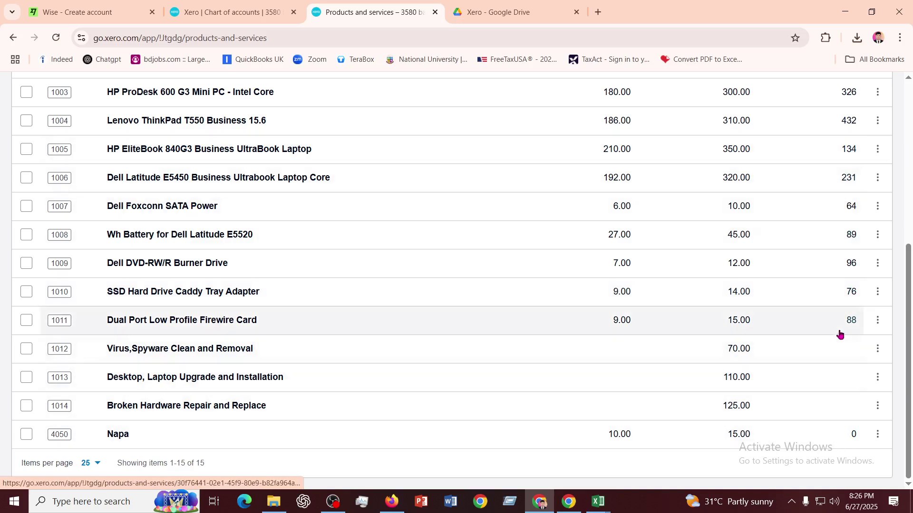
scroll(360, 352, up, 2)
scroll(360, 353, up, 4)
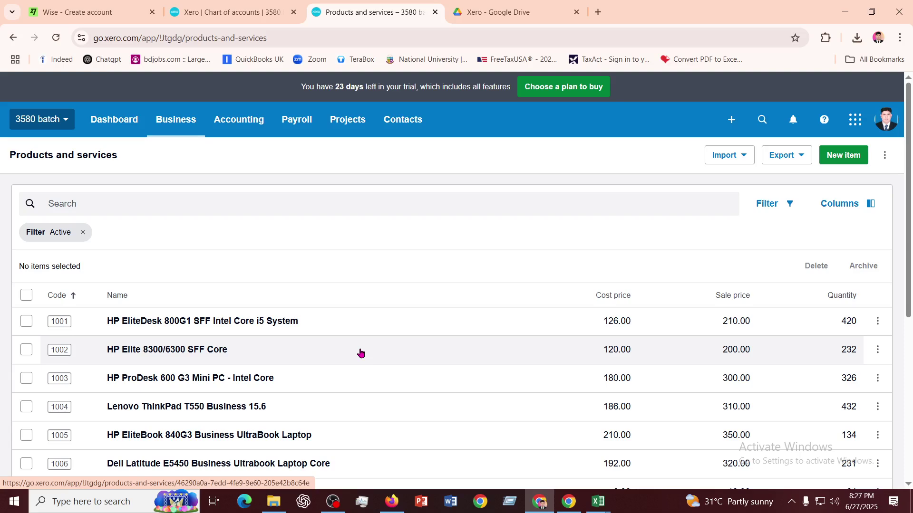
scroll(360, 352, down, 6)
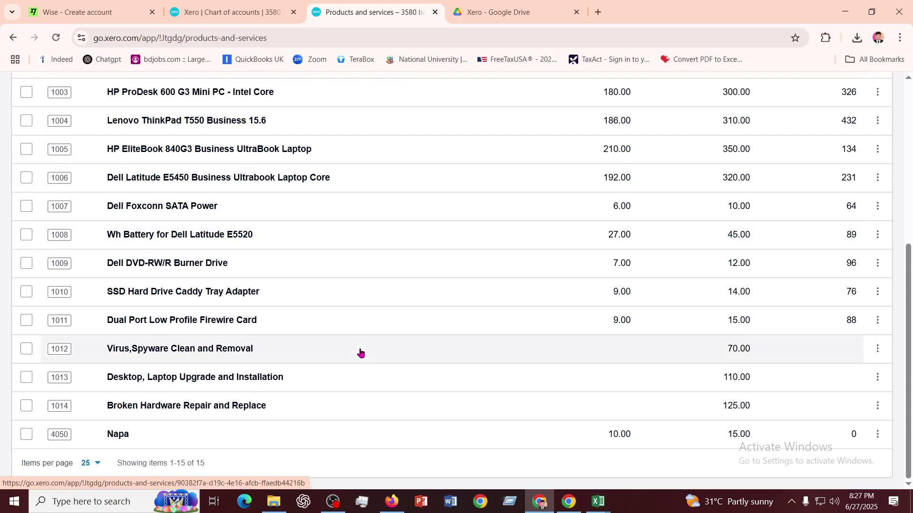
scroll(361, 352, up, 6)
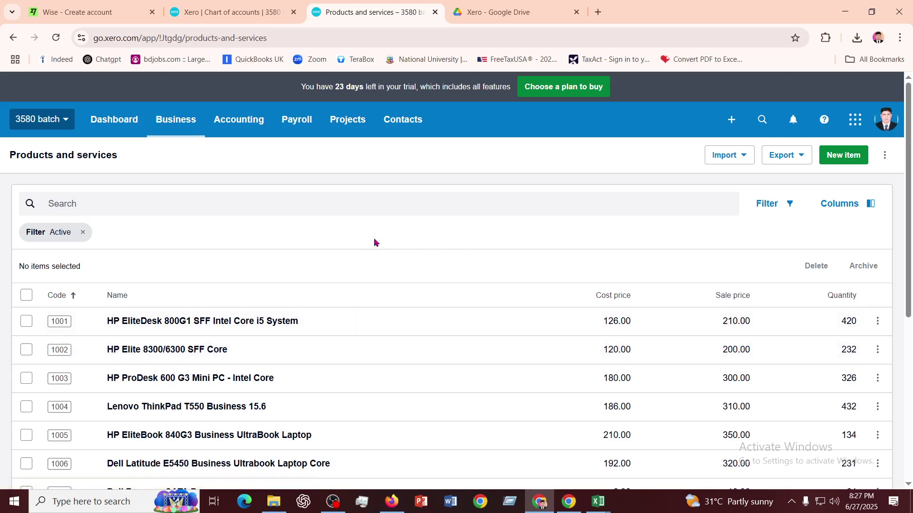
click(176, 119)
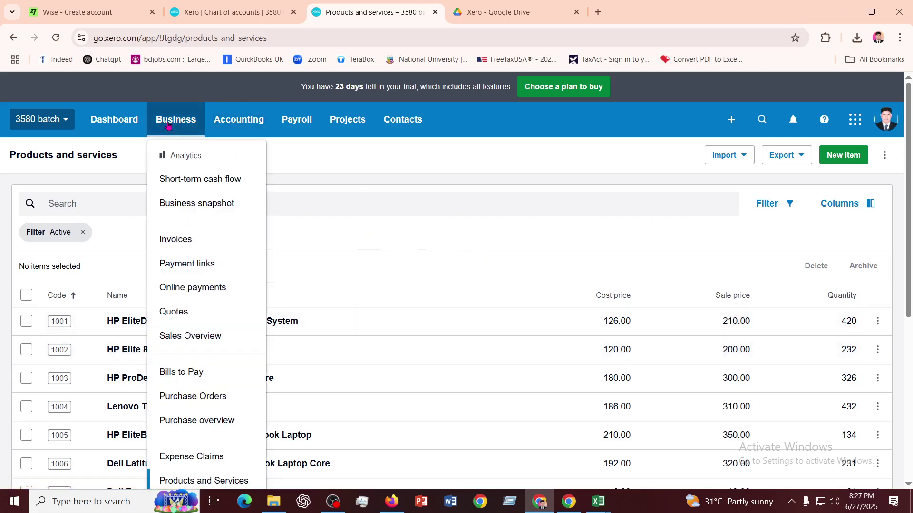
scroll(199, 418, down, 3)
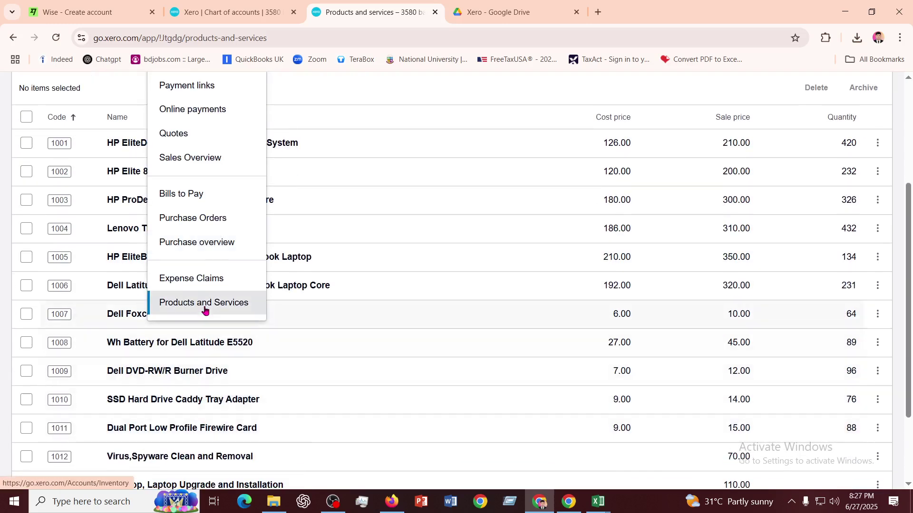
scroll(197, 238, up, 3)
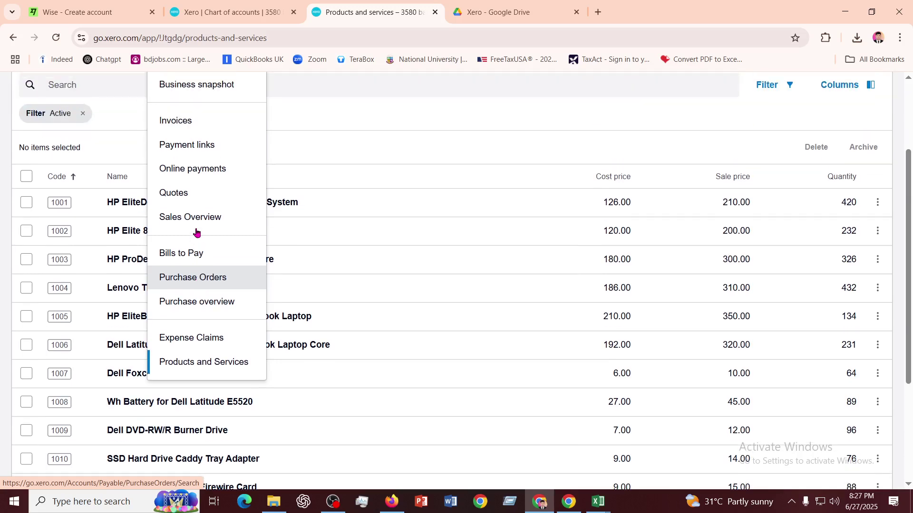
click(243, 122)
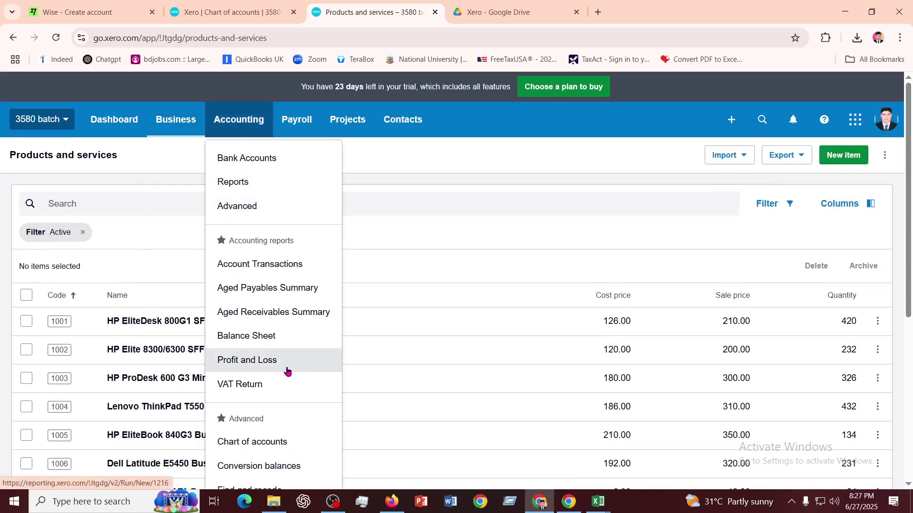
scroll(286, 371, down, 2)
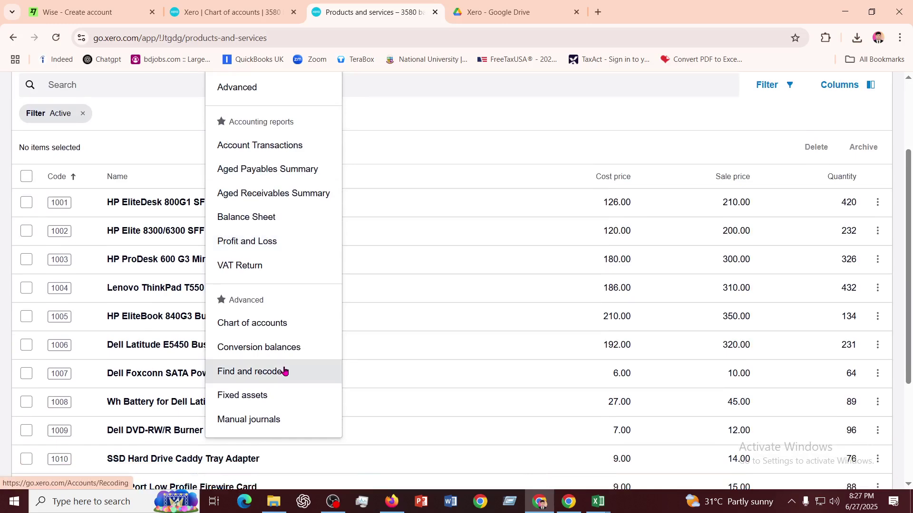
scroll(285, 365, up, 2)
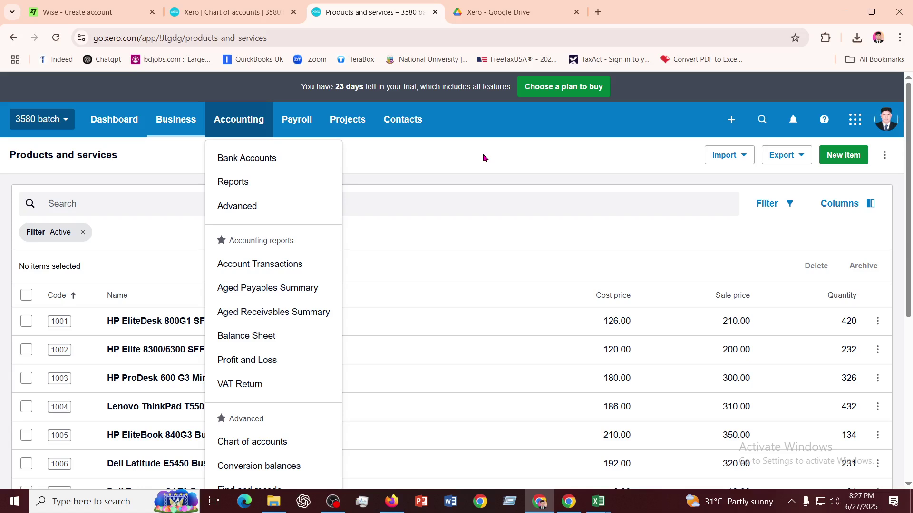
click(484, 157)
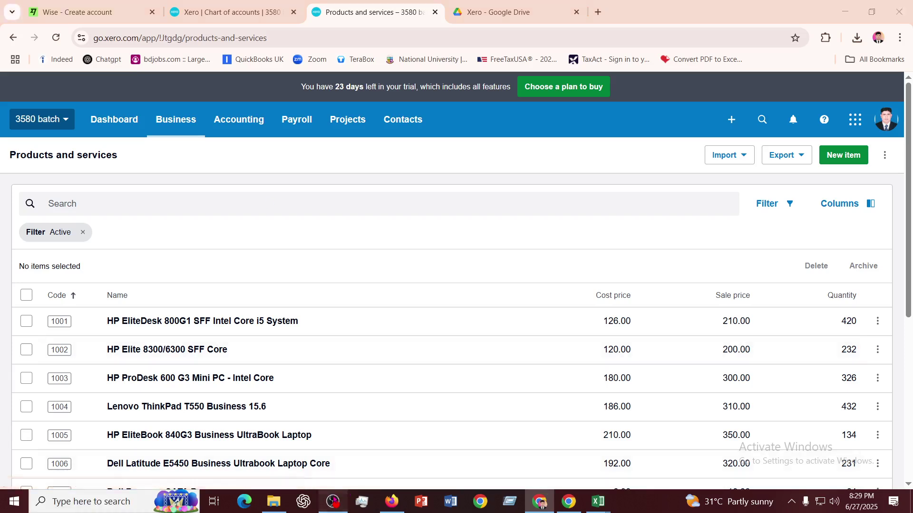
click(333, 502)
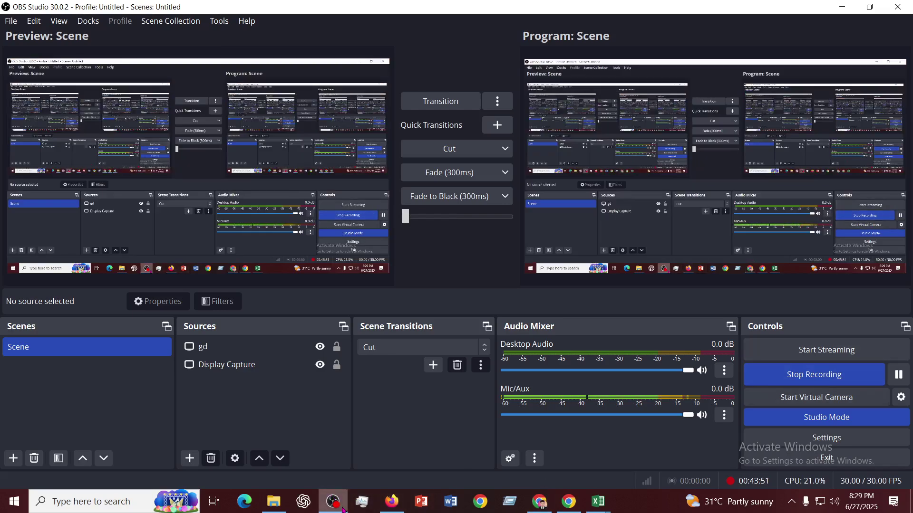
click(334, 502)
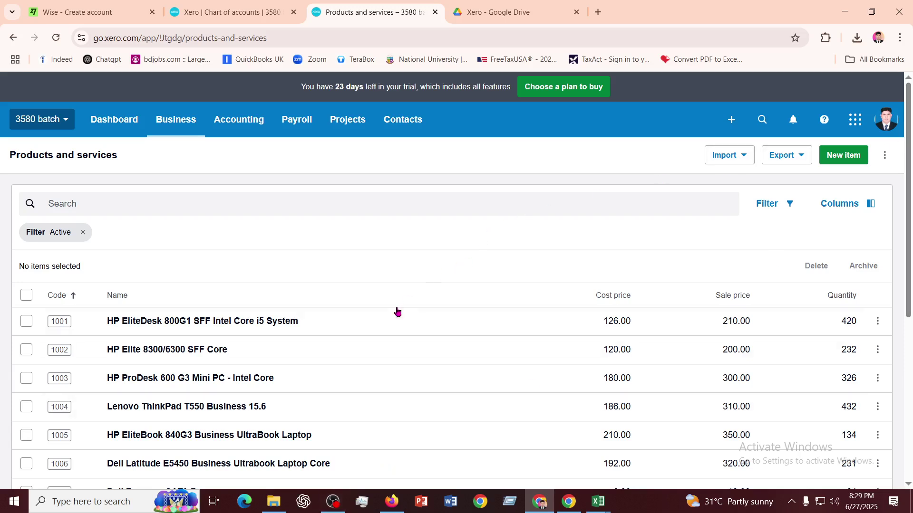
click(240, 119)
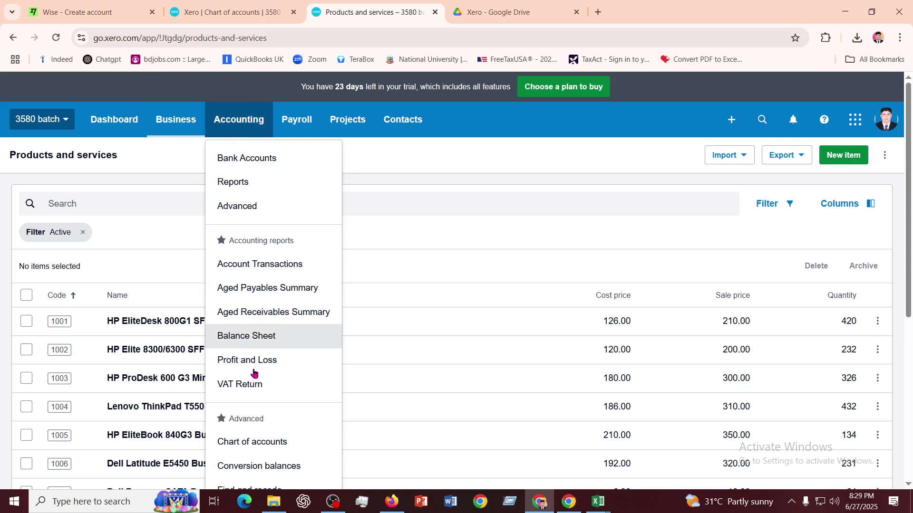
click(181, 125)
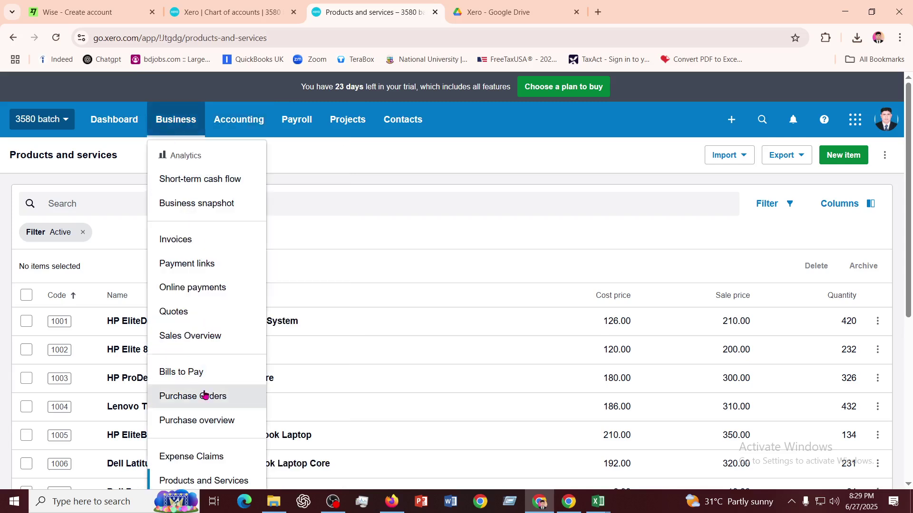
- Create a new quote and select the existing contact found with "x" as its customer
click(731, 122)
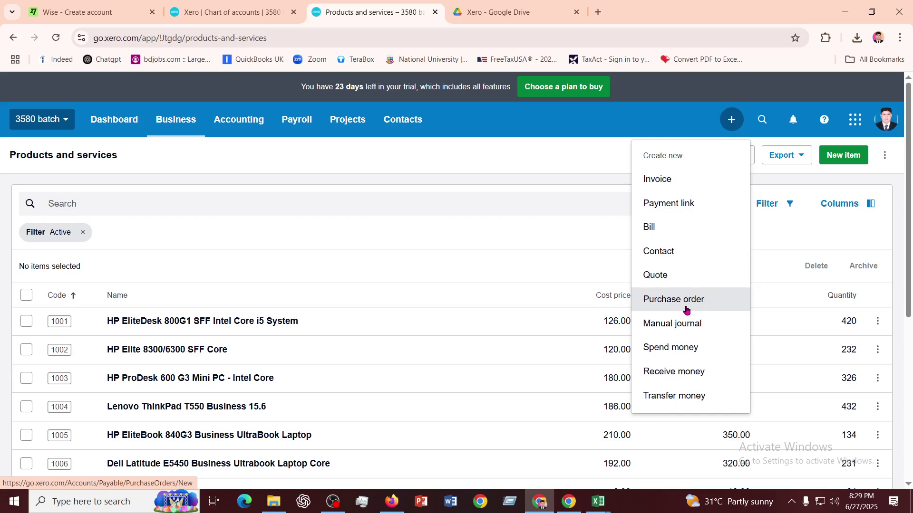
click(662, 281)
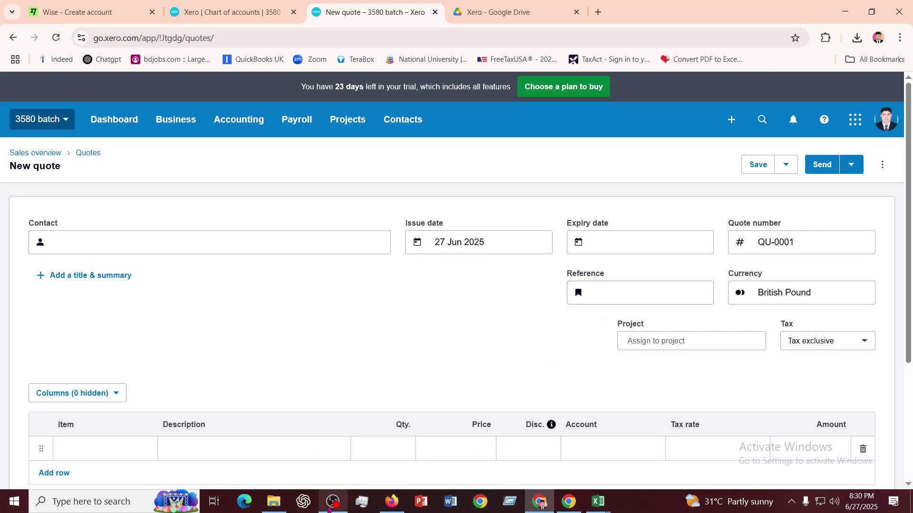
click(333, 503)
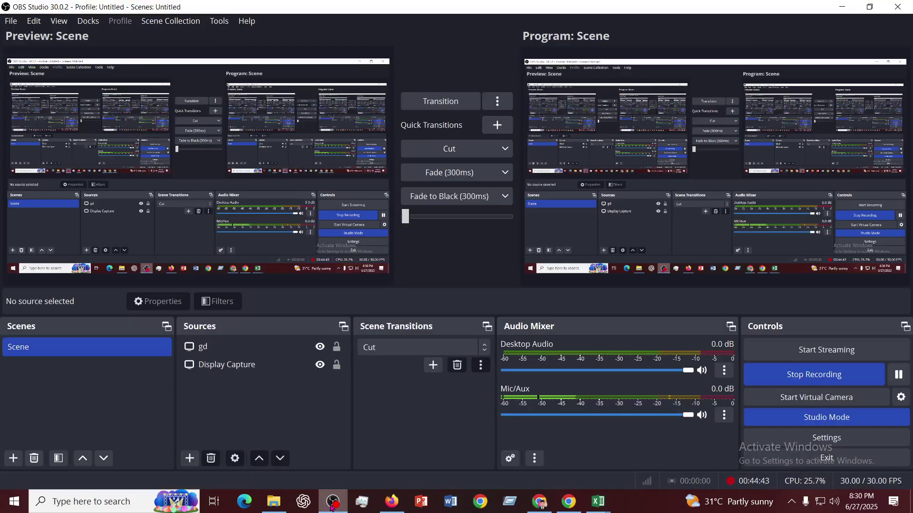
click(333, 504)
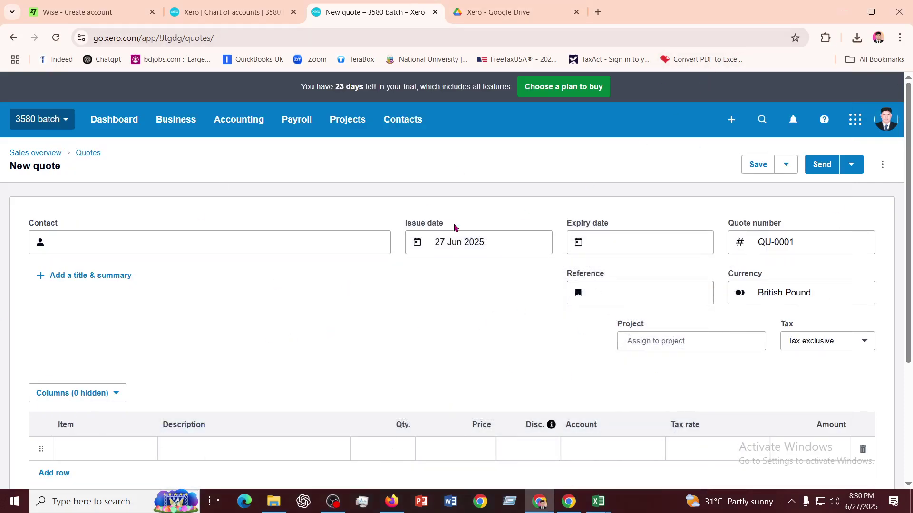
click(157, 246)
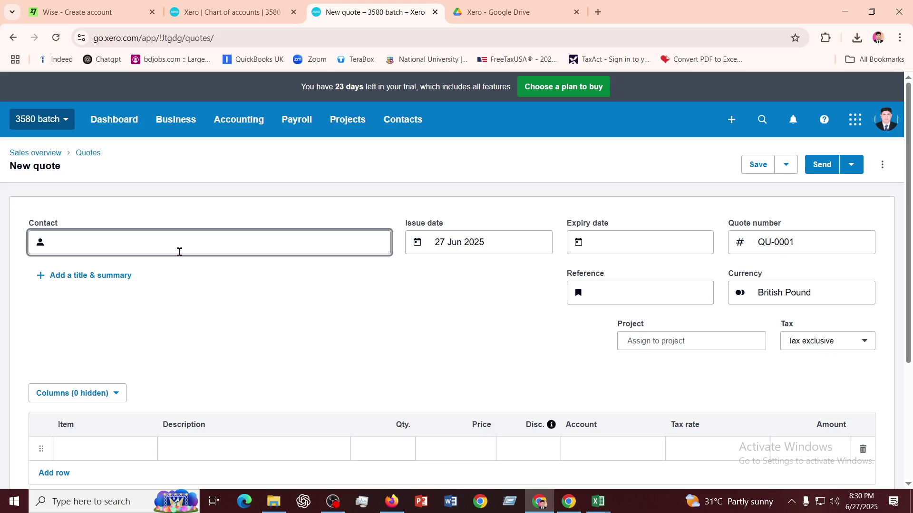
text(x)
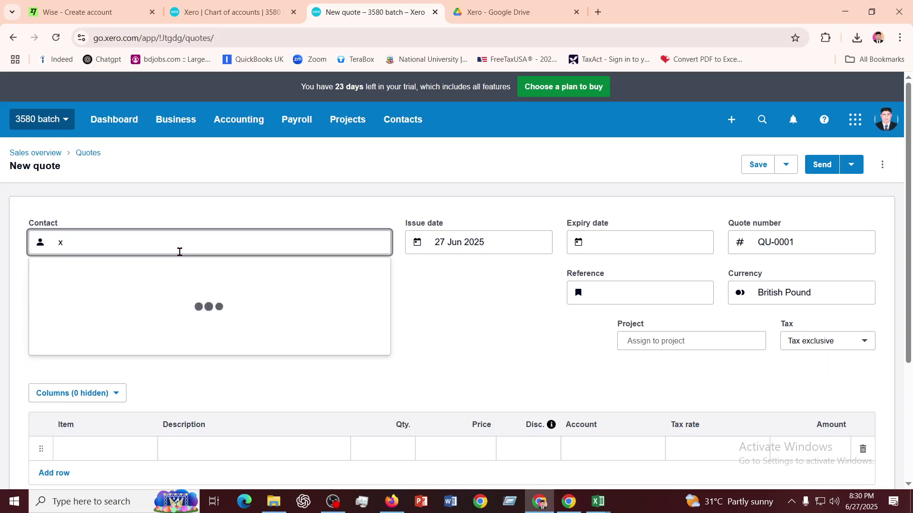
click(102, 279)
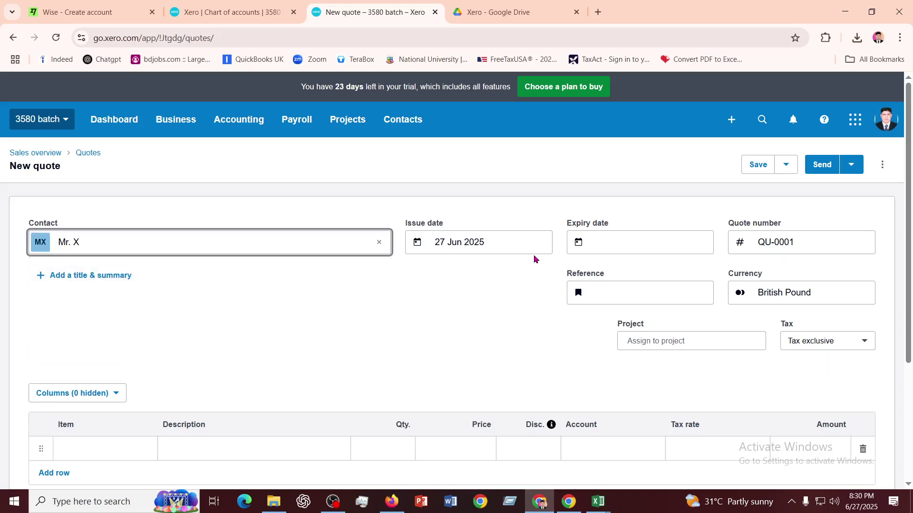
- Add items 1001 HP EliteDesk 800G1 SFF Intel Core i5 System and 1002 HP Elite 8300/6300 SFF Core as quote lines
scroll(352, 377, down, 2)
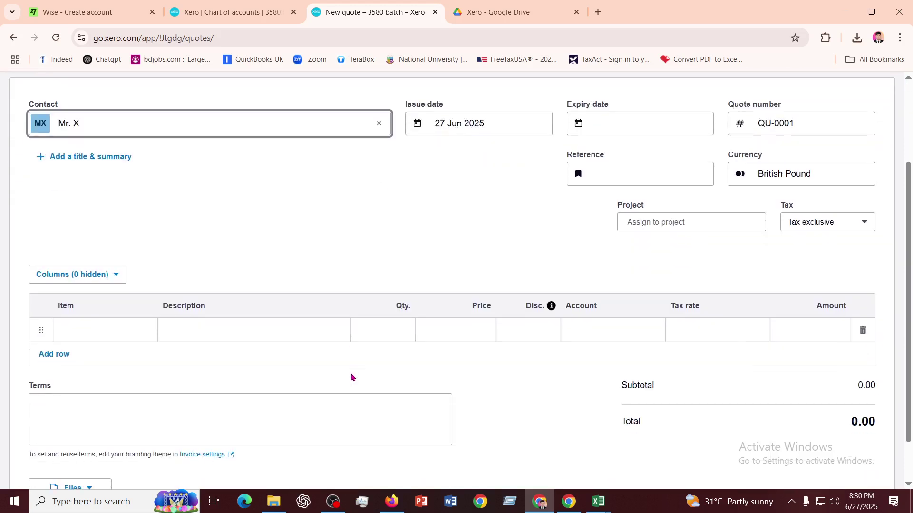
click(87, 328)
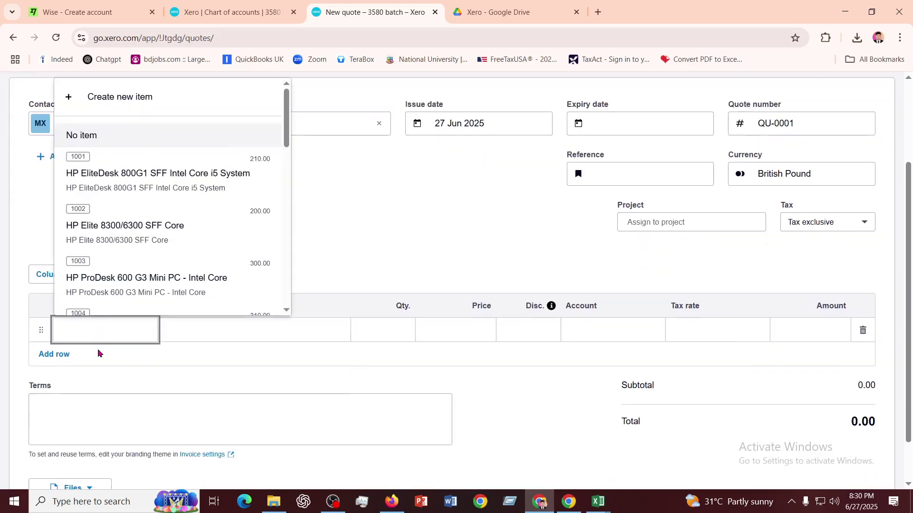
scroll(108, 189, down, 1)
scroll(132, 205, up, 1)
click(132, 183)
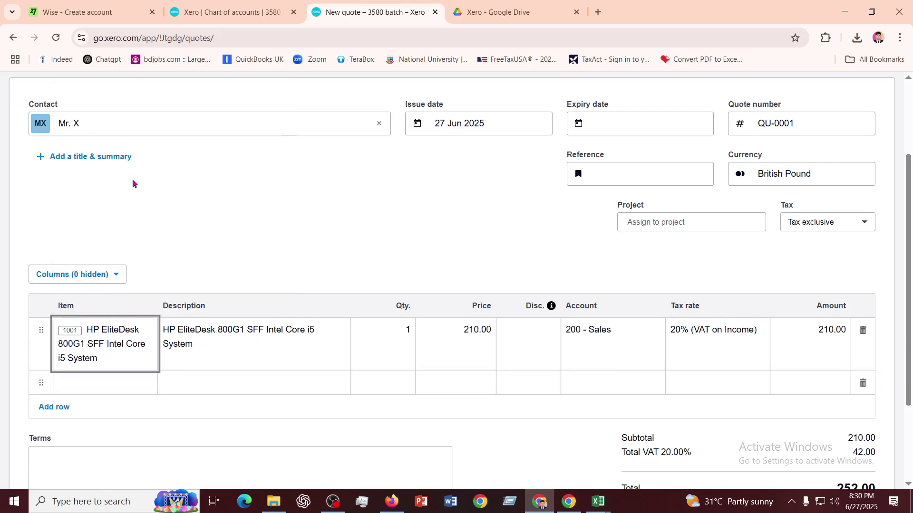
click(122, 384)
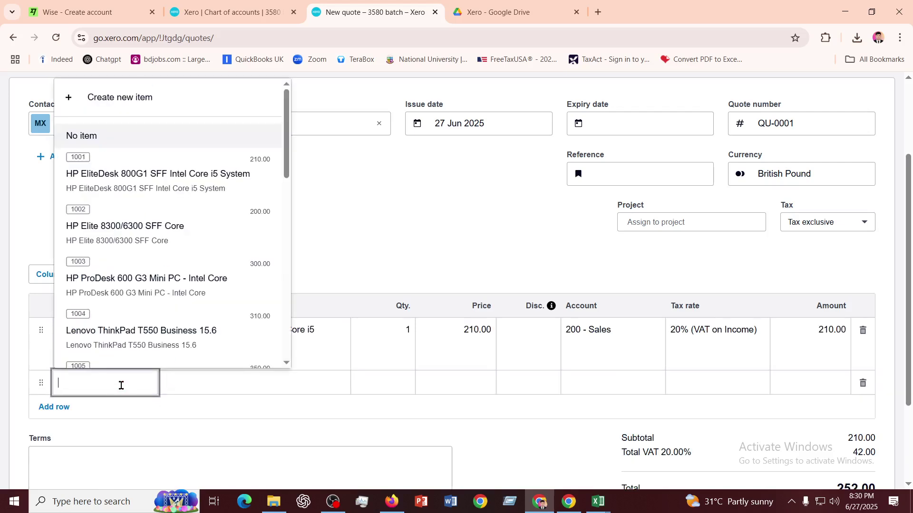
scroll(133, 274, down, 1)
click(137, 190)
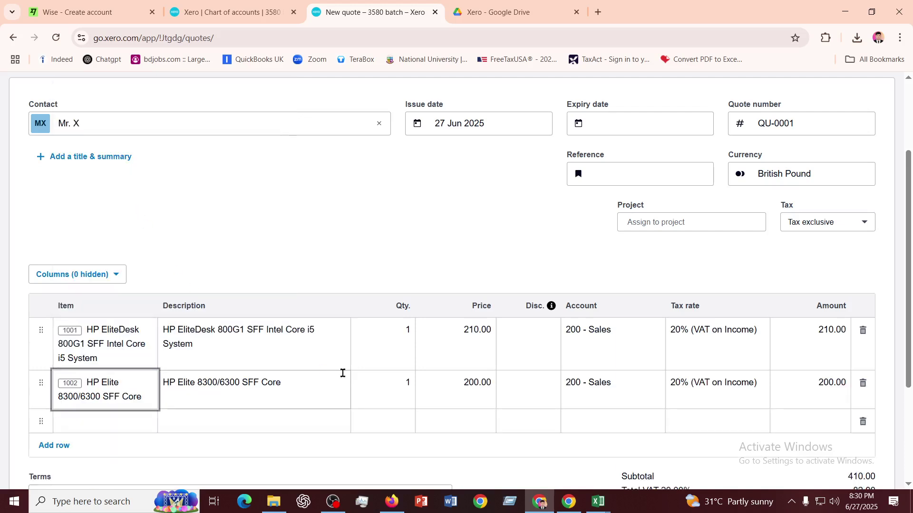
- Set the quote quantities to 10 for the HP EliteDesk 800G1 and 15 for the HP Elite 8300/6300
scroll(329, 362, down, 1)
scroll(329, 363, down, 2)
click(395, 209)
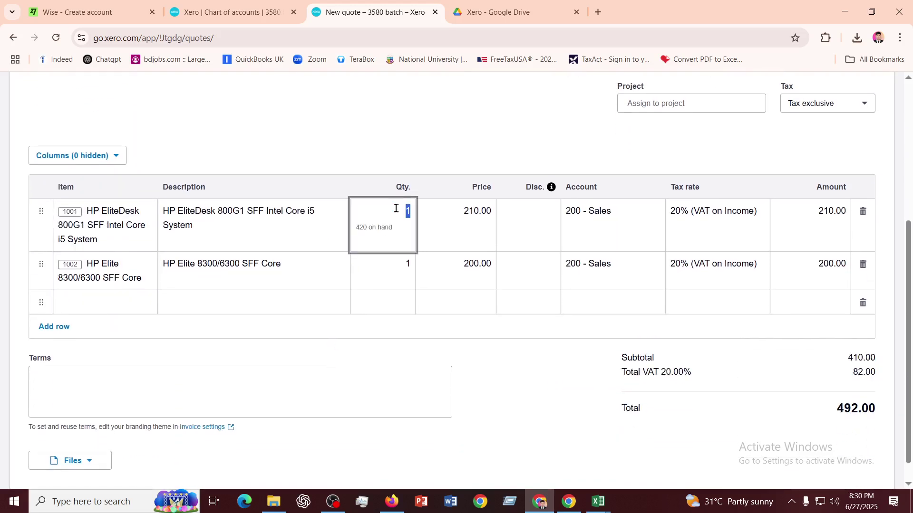
text(10)
click(400, 272)
text(15)
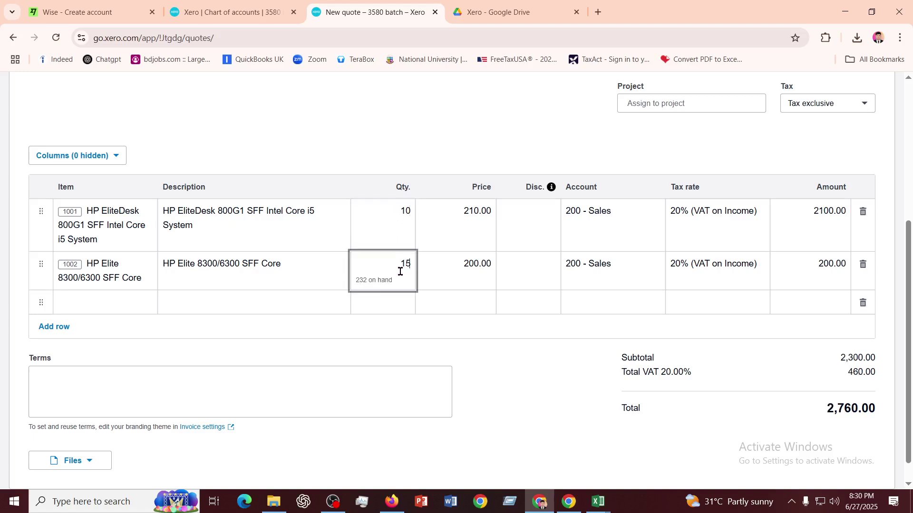
click(414, 123)
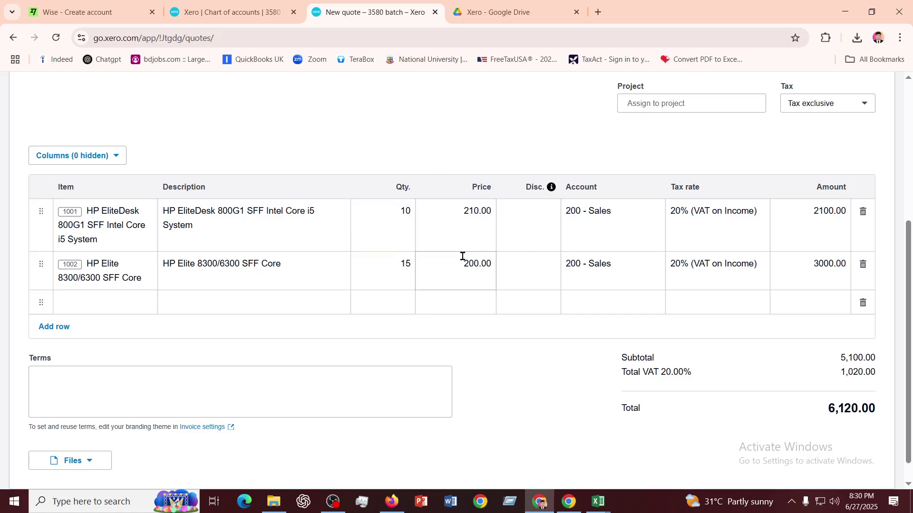
click(527, 225)
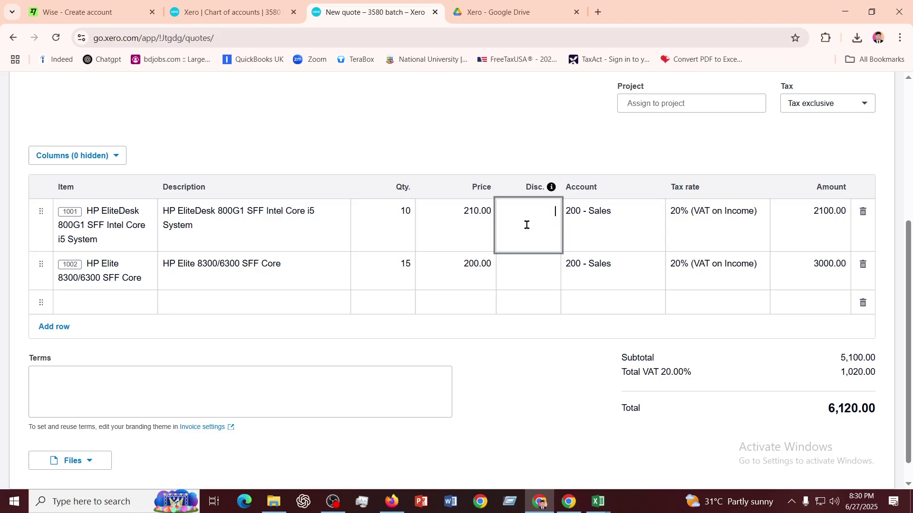
click(734, 219)
click(559, 300)
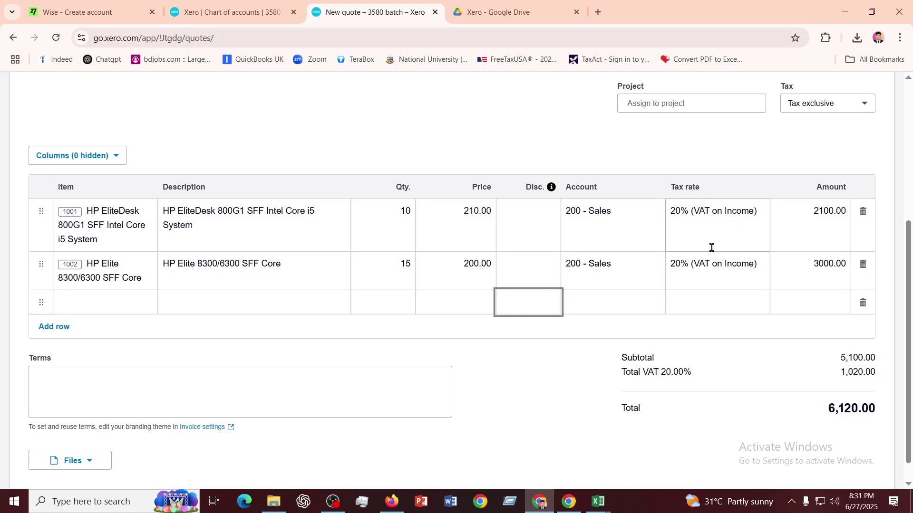
- Set the tax rate of both quote lines to No VAT, trying 5% (VAT on Income) on the HP Elite 8300/6300 line first
click(719, 210)
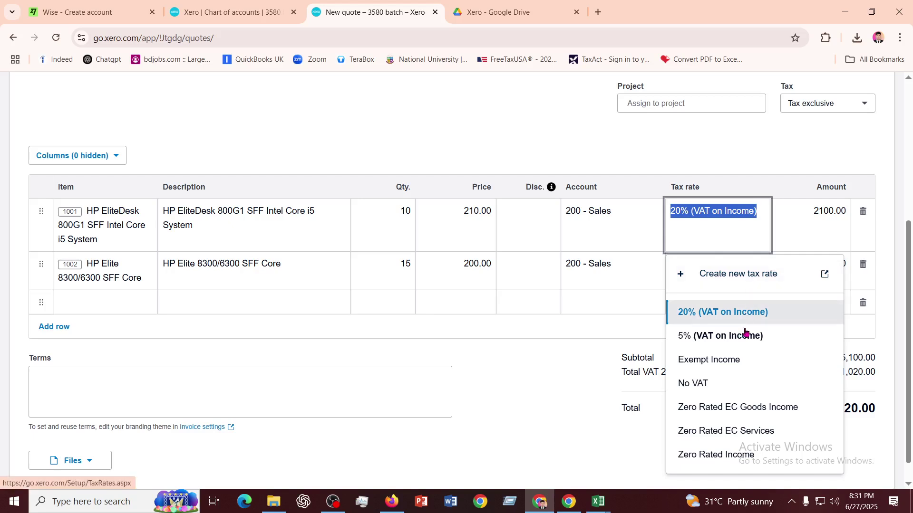
scroll(722, 381, down, 1)
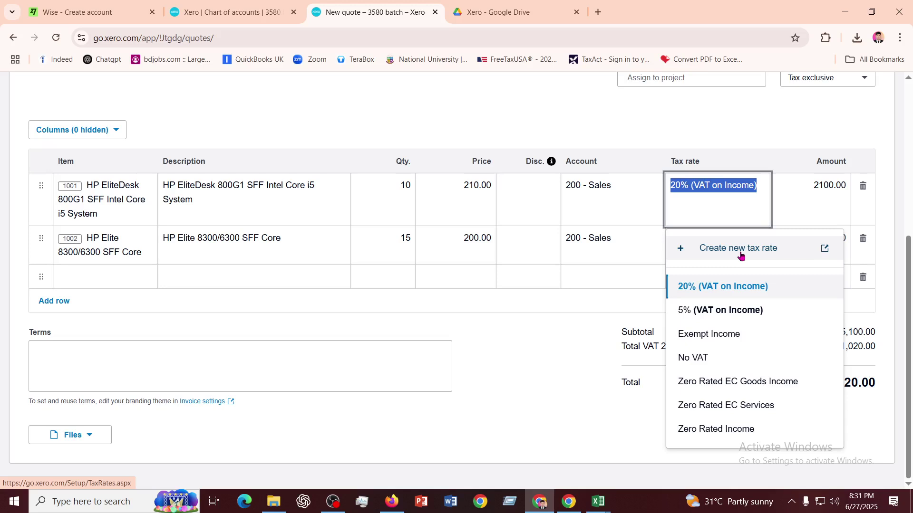
click(699, 354)
click(727, 237)
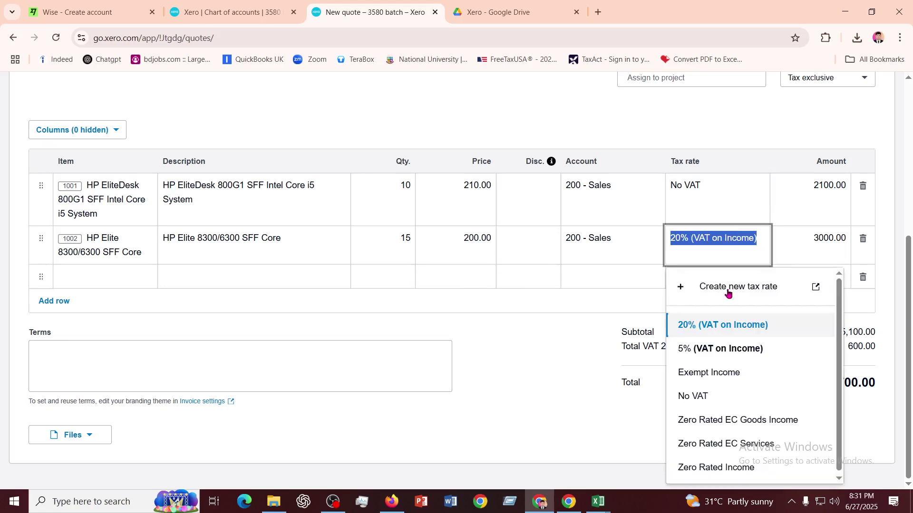
click(690, 352)
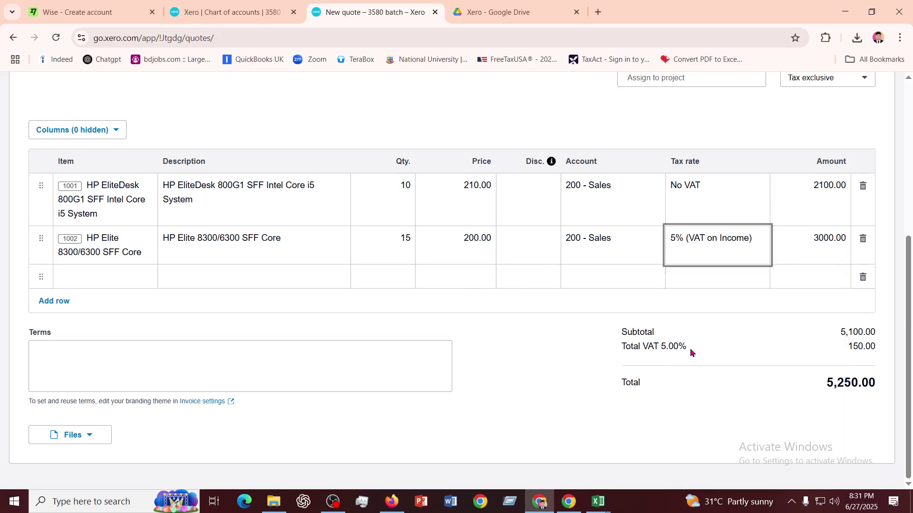
click(699, 238)
click(697, 402)
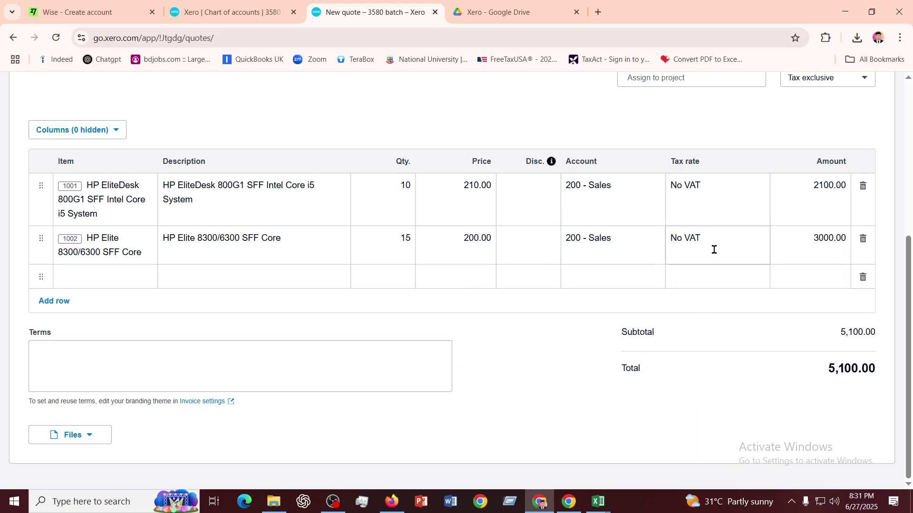
- Set the tax rate of both quote lines back to 20% (VAT on Income)
click(711, 197)
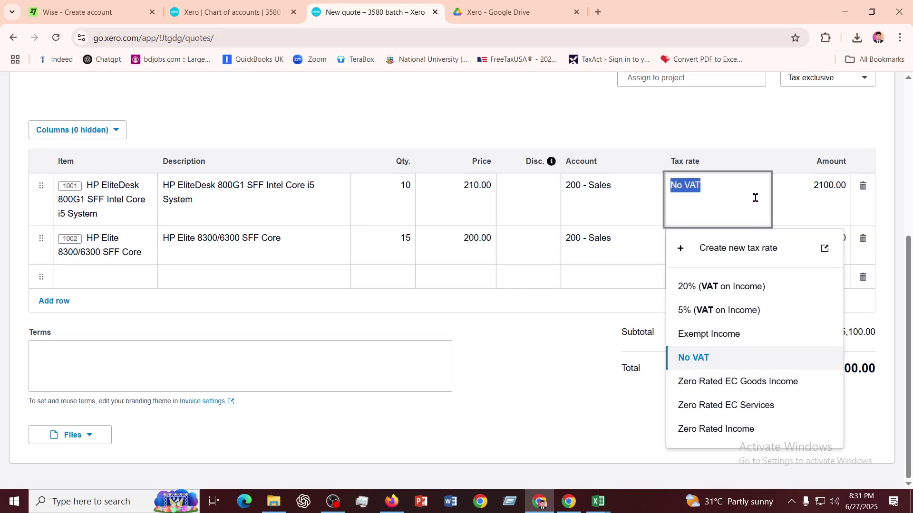
click(719, 285)
click(737, 245)
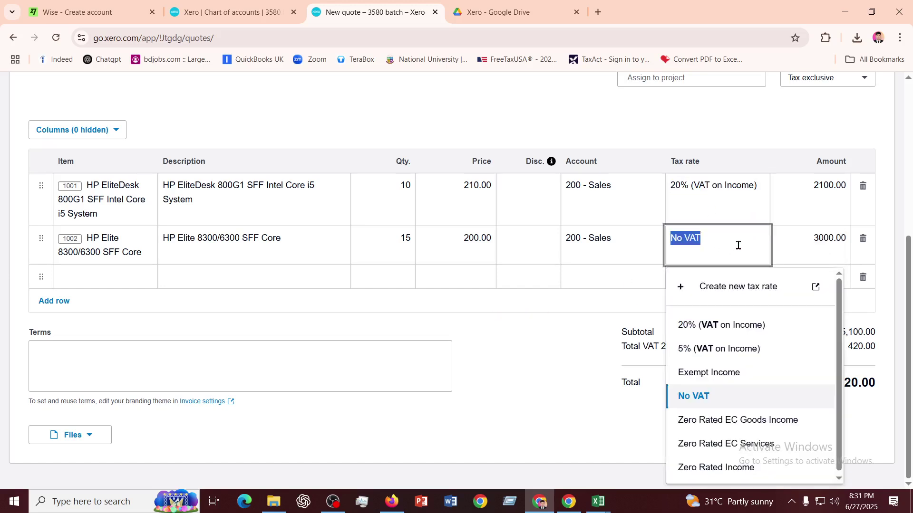
click(719, 327)
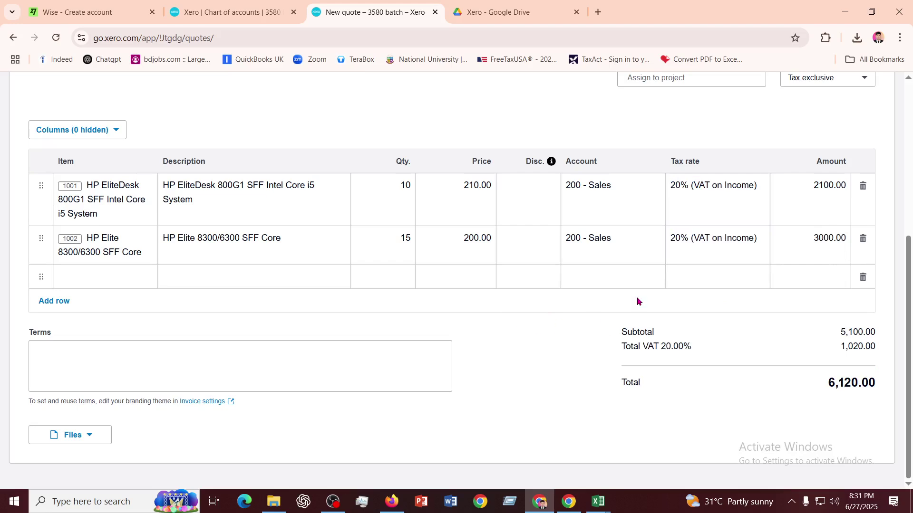
- Review the new quote's contact and date details, line items, terms field and totals
scroll(252, 316, up, 4)
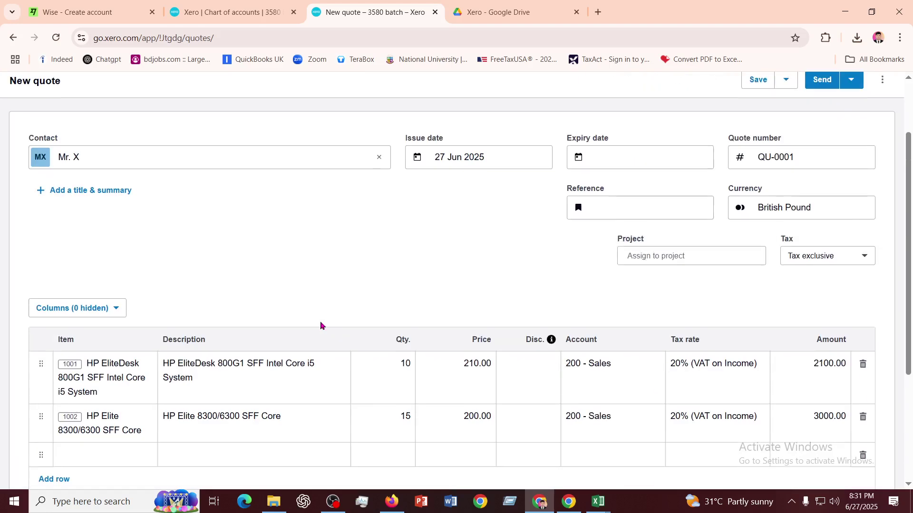
scroll(321, 326, down, 4)
scroll(320, 324, up, 3)
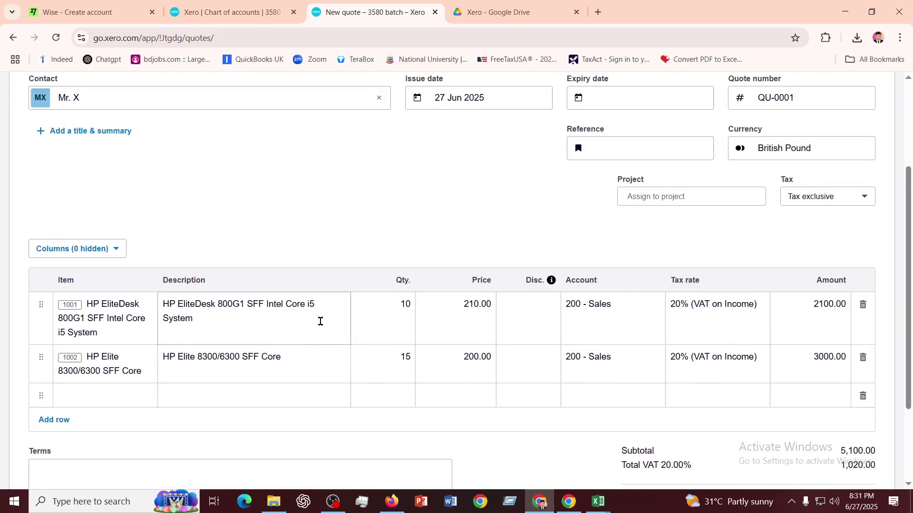
scroll(480, 279, down, 2)
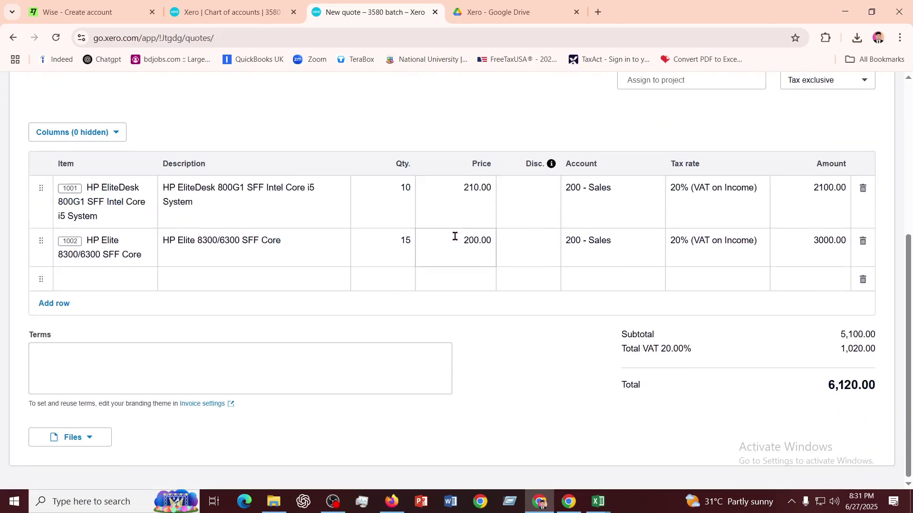
scroll(367, 312, up, 2)
scroll(355, 340, down, 2)
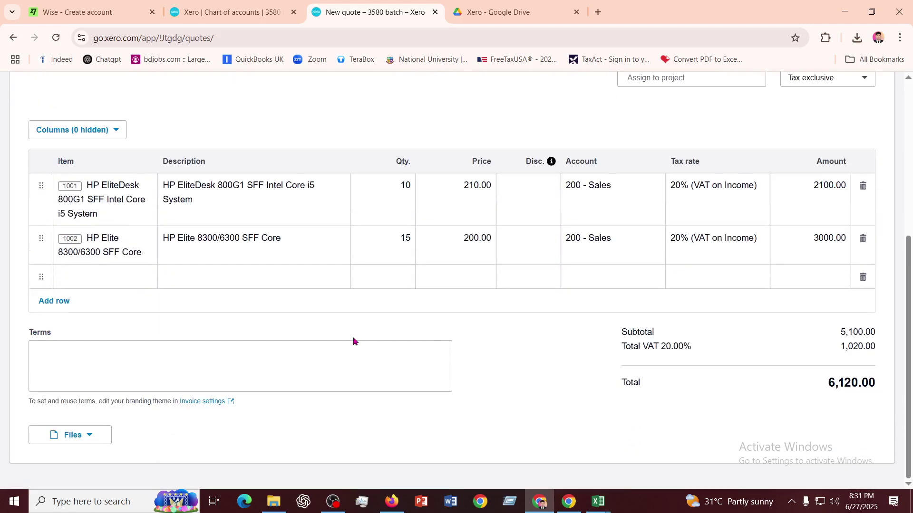
click(91, 368)
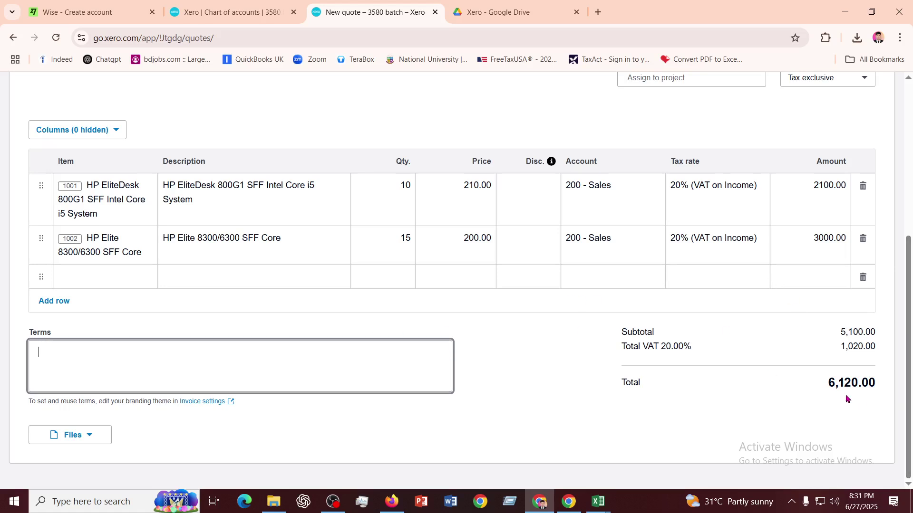
scroll(617, 355, up, 5)
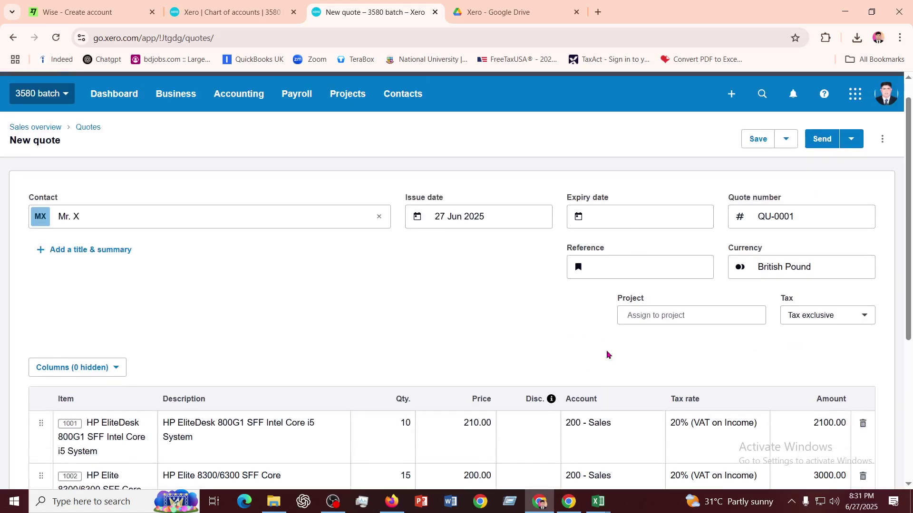
scroll(606, 350, down, 2)
scroll(607, 350, down, 3)
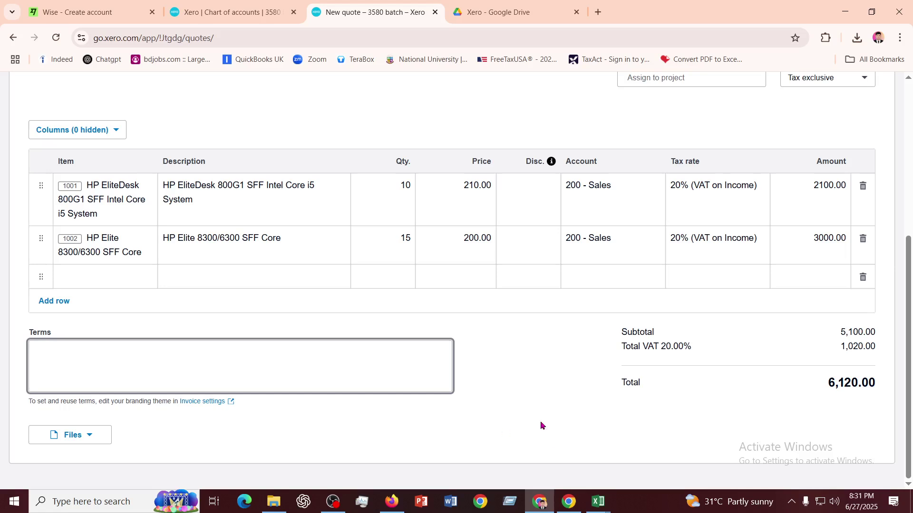
scroll(604, 376, up, 3)
scroll(808, 180, up, 3)
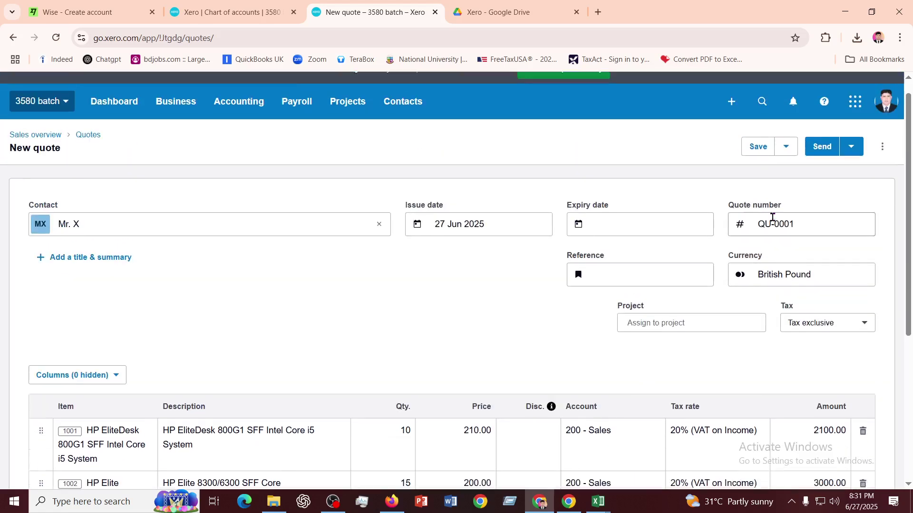
- Check the quote's save and send options, mark the quote as sent and mark it as accepted
click(851, 165)
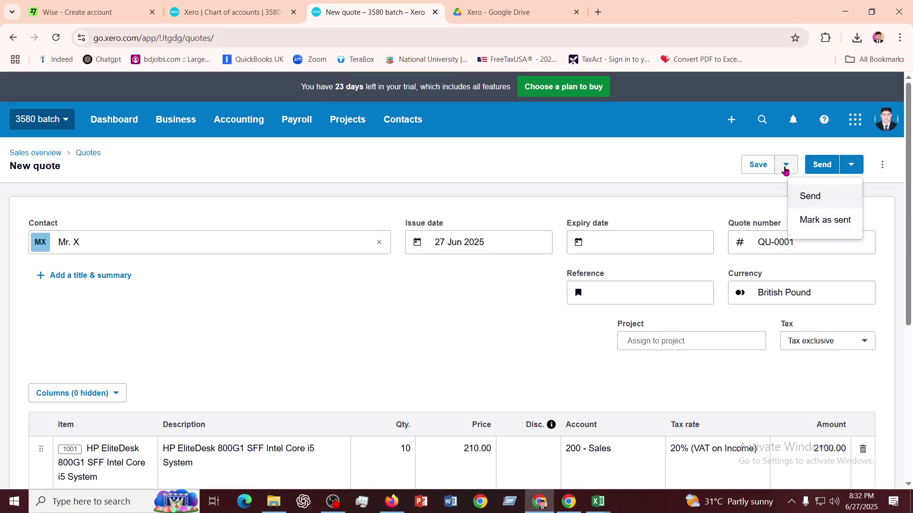
click(785, 167)
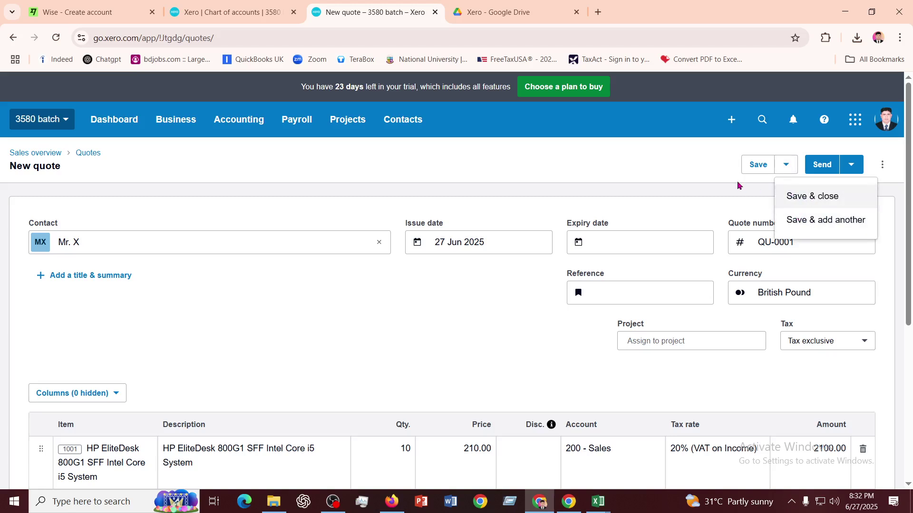
click(652, 164)
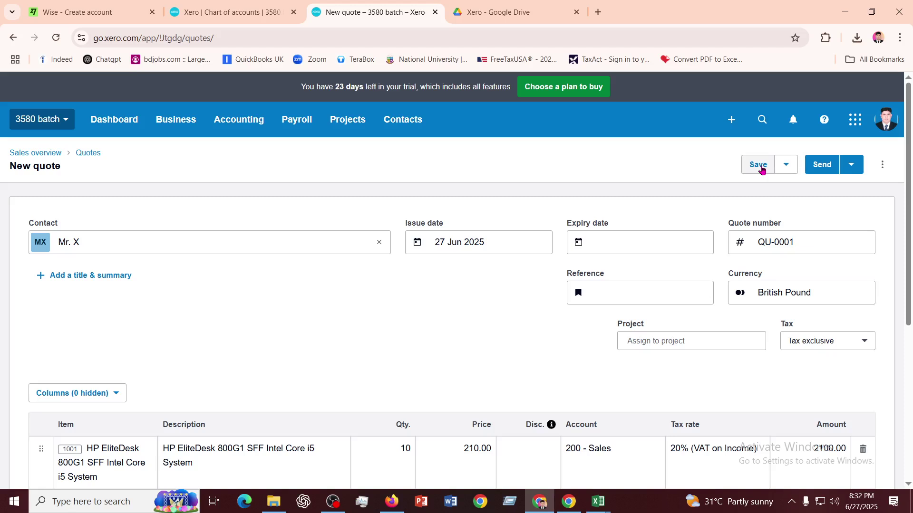
click(851, 166)
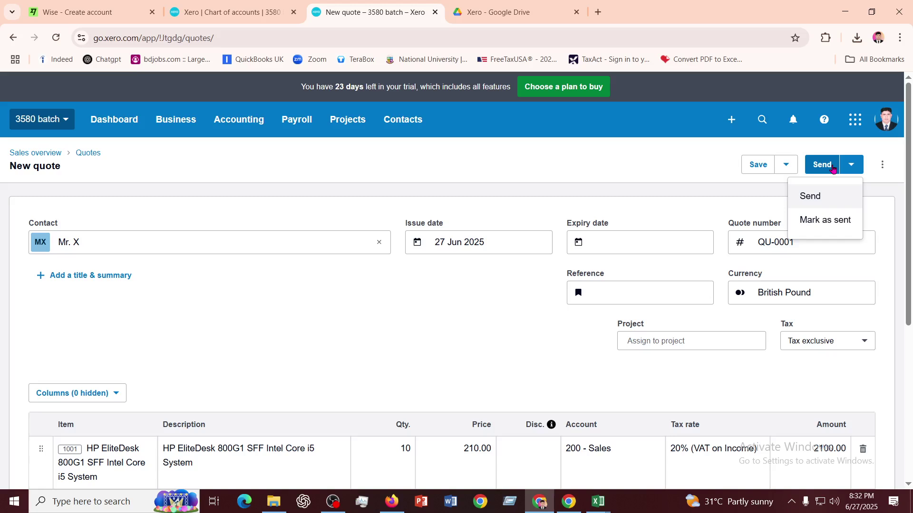
click(829, 221)
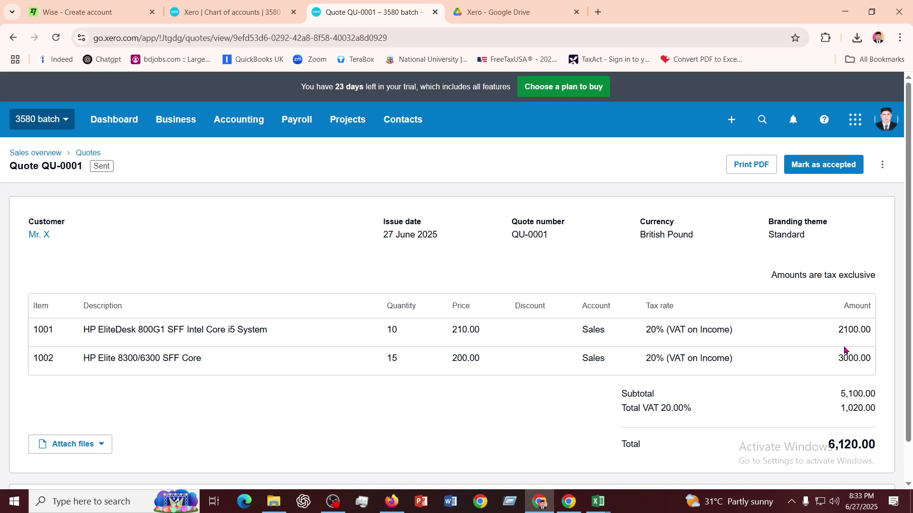
click(820, 164)
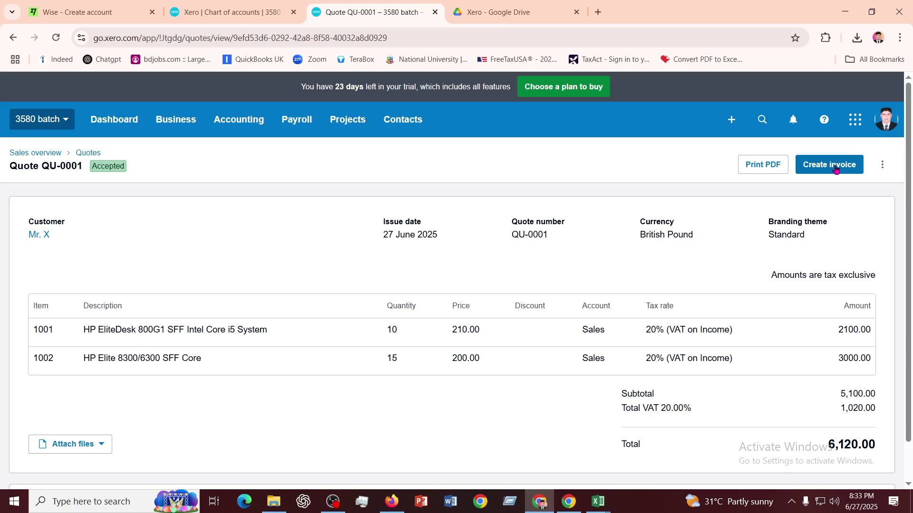
- Create an invoice from the accepted quote with Mark as invoiced enabled, and look over the invoice template setup
click(835, 169)
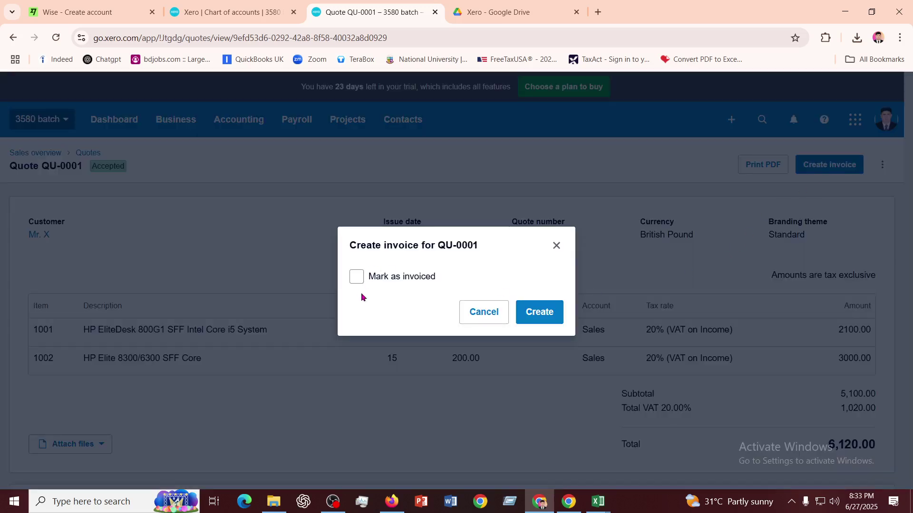
click(357, 278)
click(540, 319)
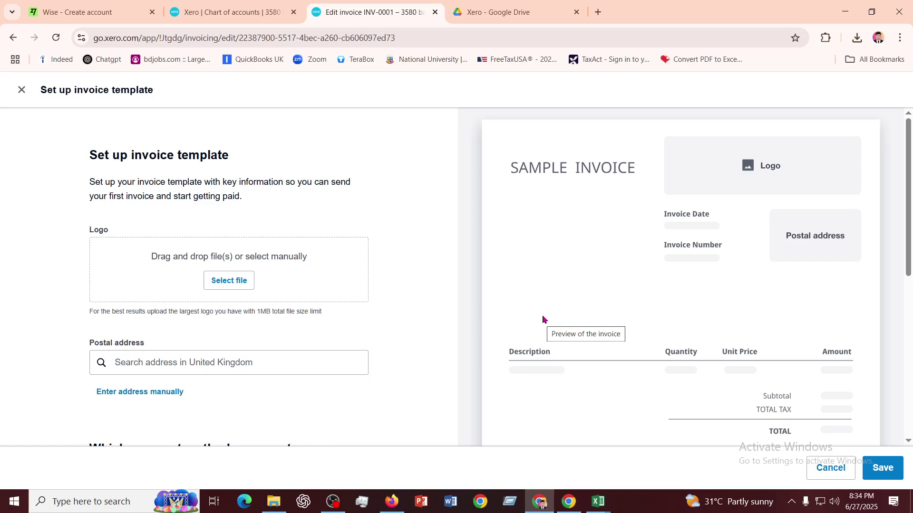
scroll(542, 314, down, 5)
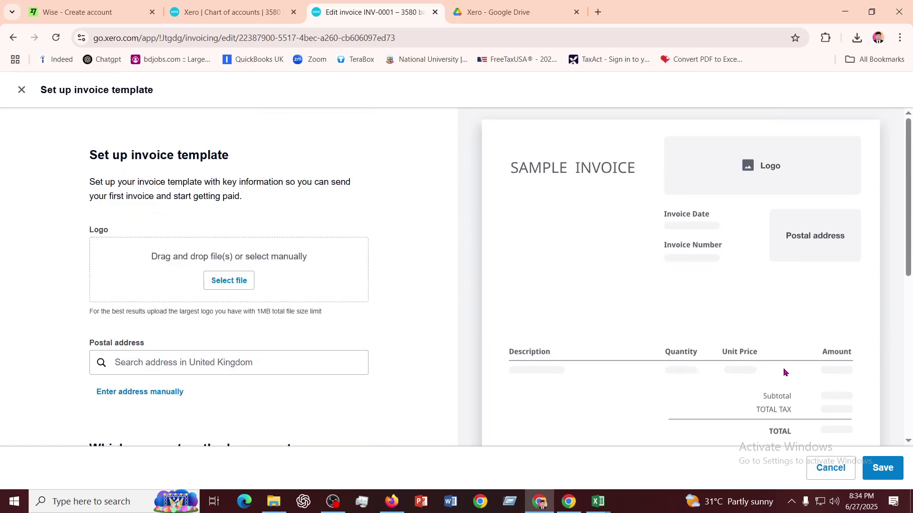
- Leave the invoice template setup without saving and review the draft invoice's header fields, line items, tax rates and totals
click(828, 479)
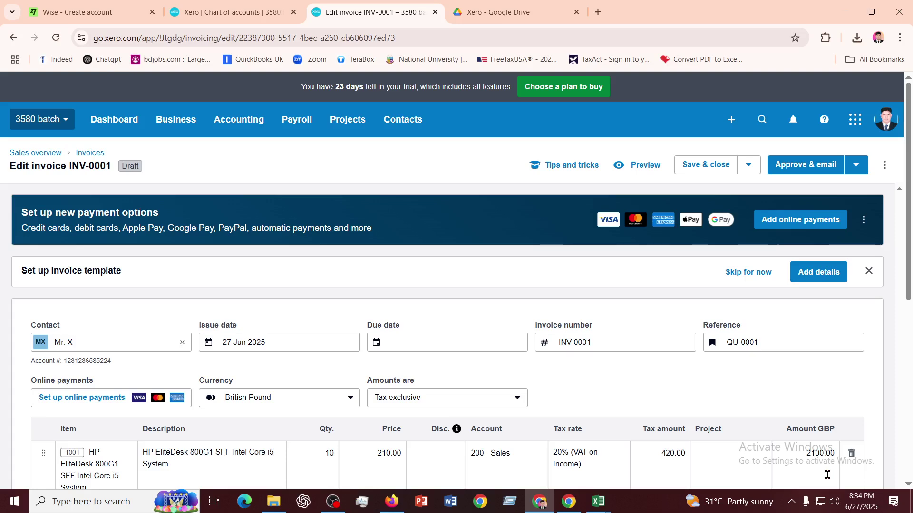
scroll(561, 356, down, 1)
scroll(538, 347, down, 2)
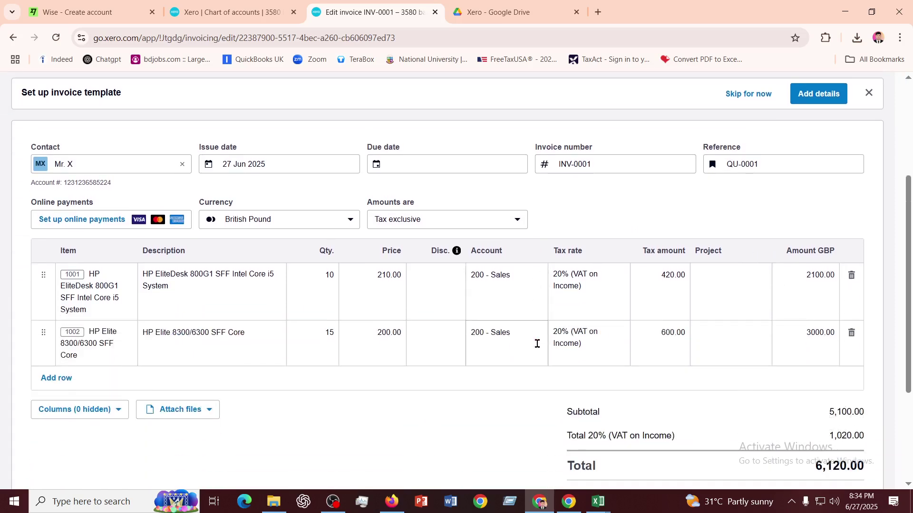
scroll(537, 344, down, 2)
scroll(538, 342, up, 4)
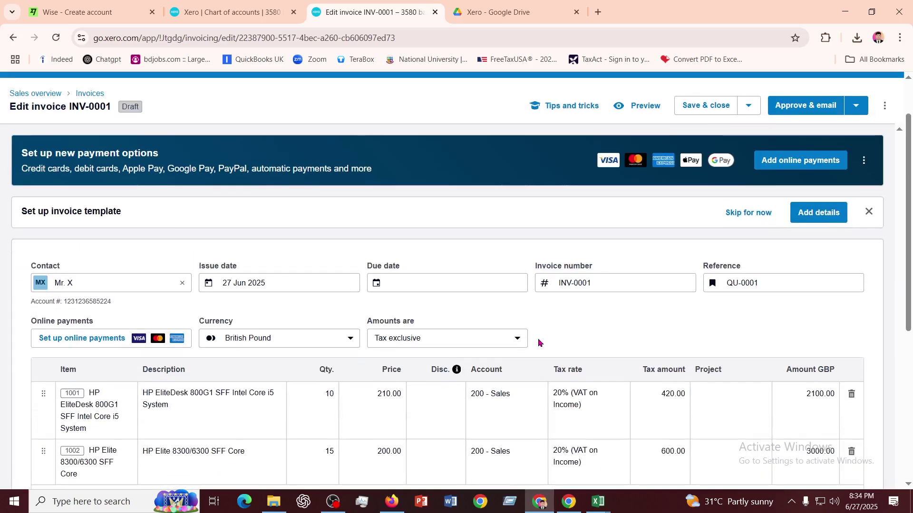
scroll(539, 341, down, 1)
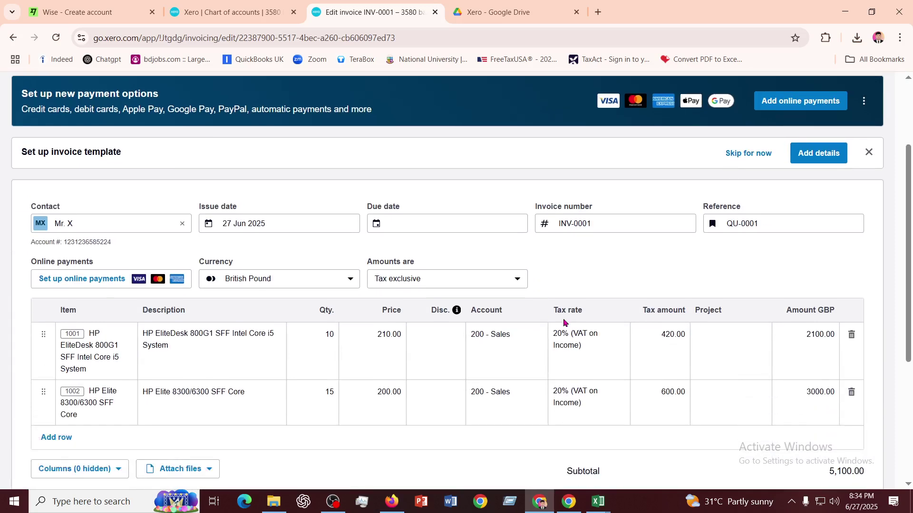
scroll(504, 323, down, 3)
scroll(503, 324, up, 3)
scroll(503, 324, down, 2)
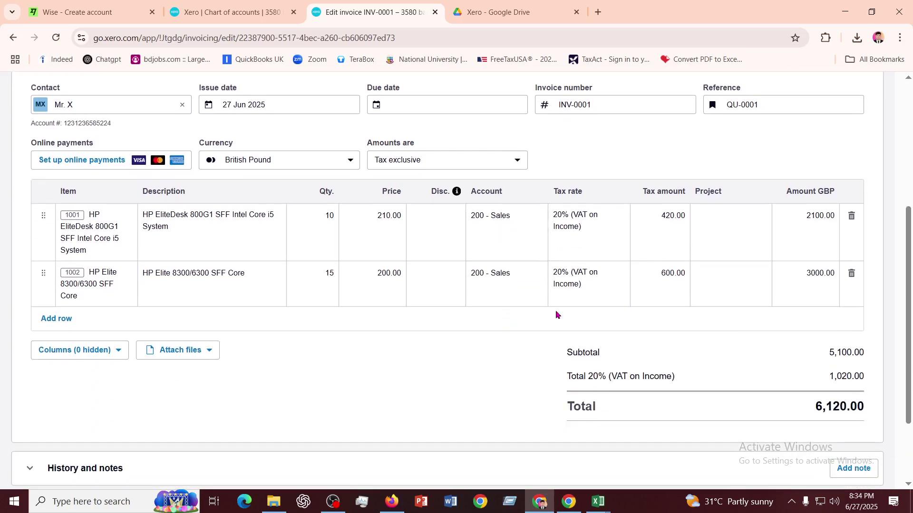
scroll(499, 350, up, 2)
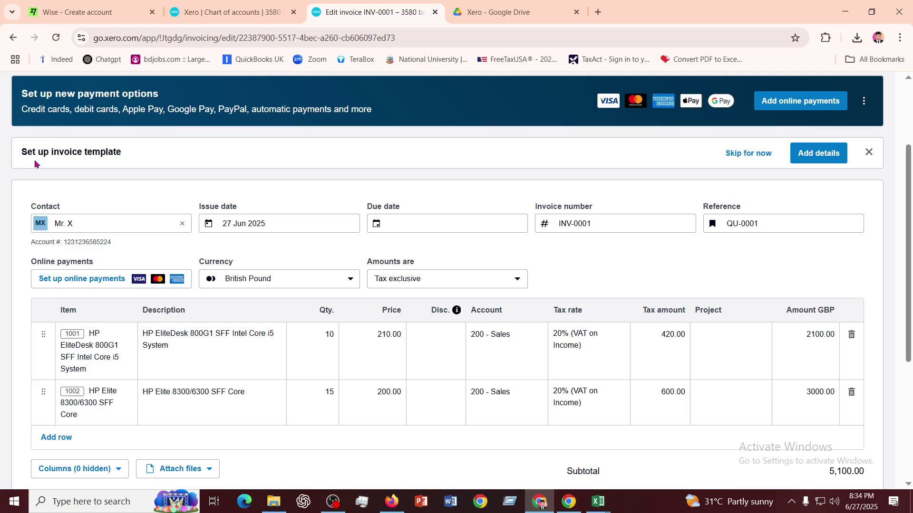
- Skip the invoice template setup prompt and check the draft invoice's details, line items, totals and eInvoice section
click(753, 153)
scroll(331, 320, down, 3)
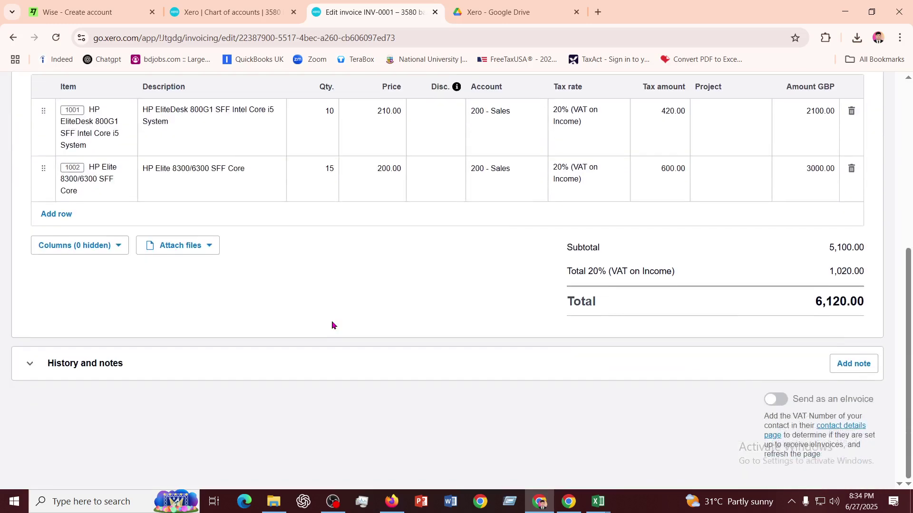
scroll(332, 320, up, 3)
scroll(331, 320, down, 3)
scroll(332, 324, up, 3)
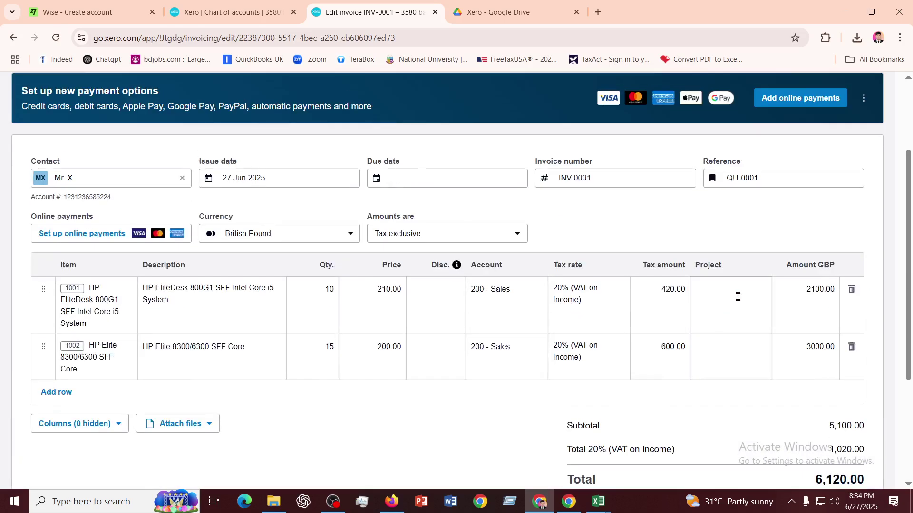
scroll(738, 292, up, 2)
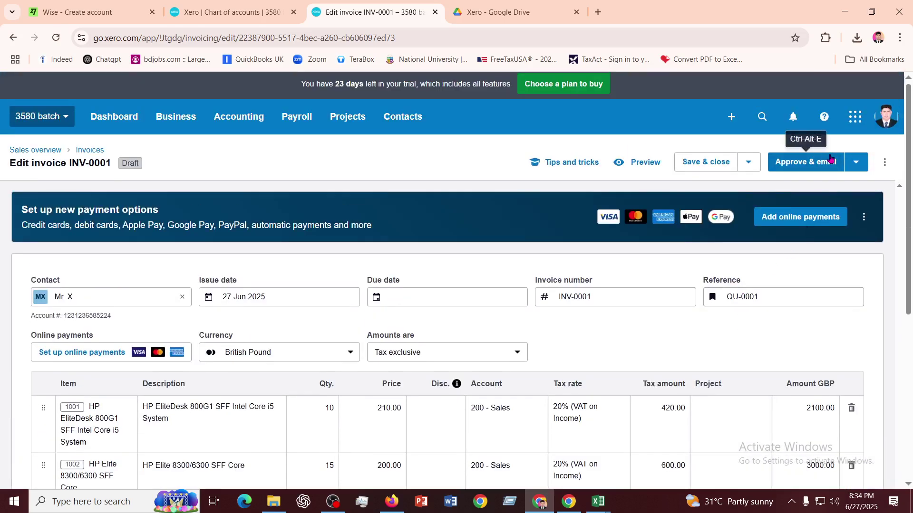
scroll(269, 391, down, 3)
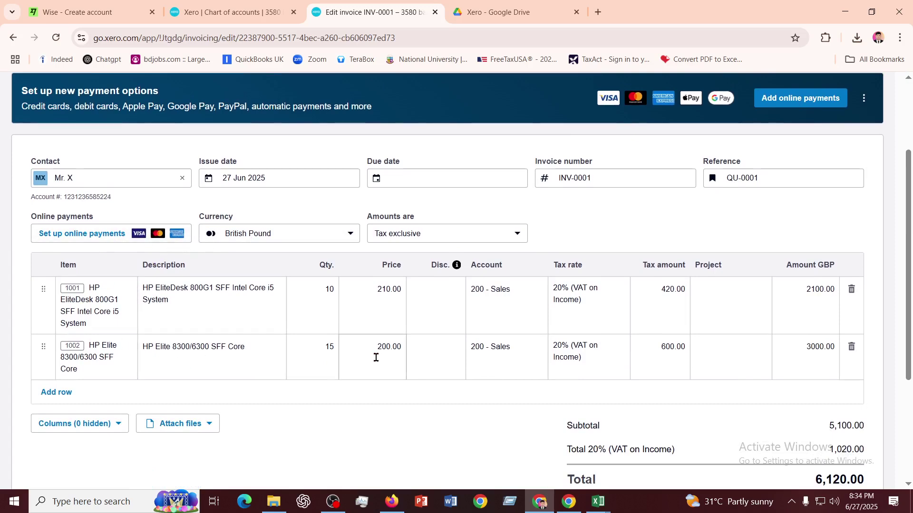
scroll(382, 352, down, 4)
scroll(376, 362, up, 6)
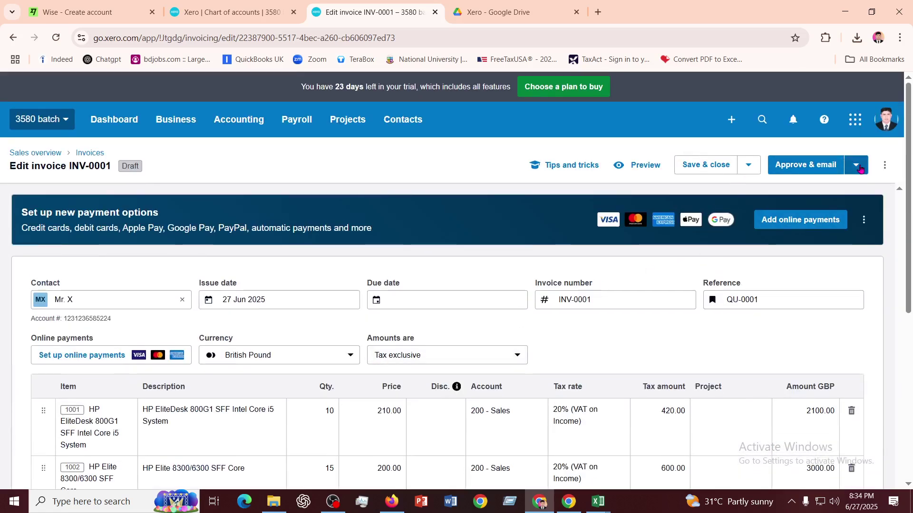
- Check which approval options the draft invoice offers without choosing one, and look over its totals
click(858, 167)
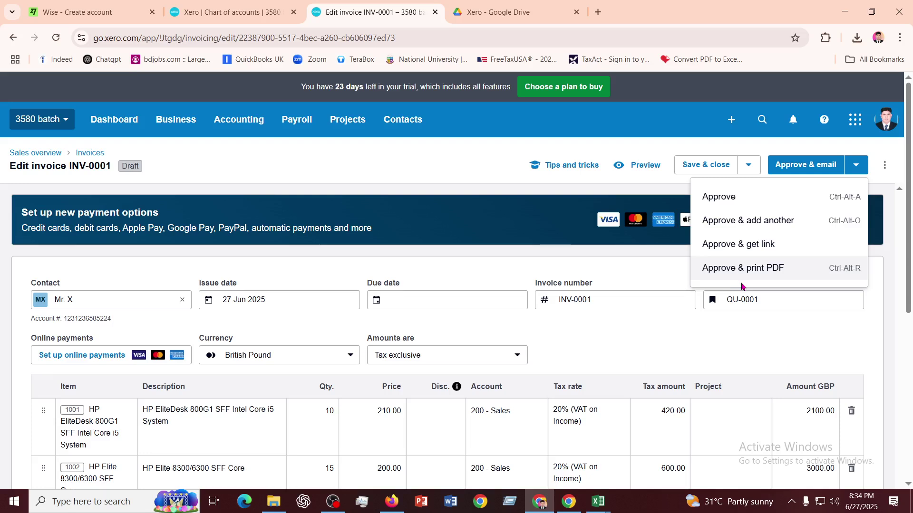
click(883, 353)
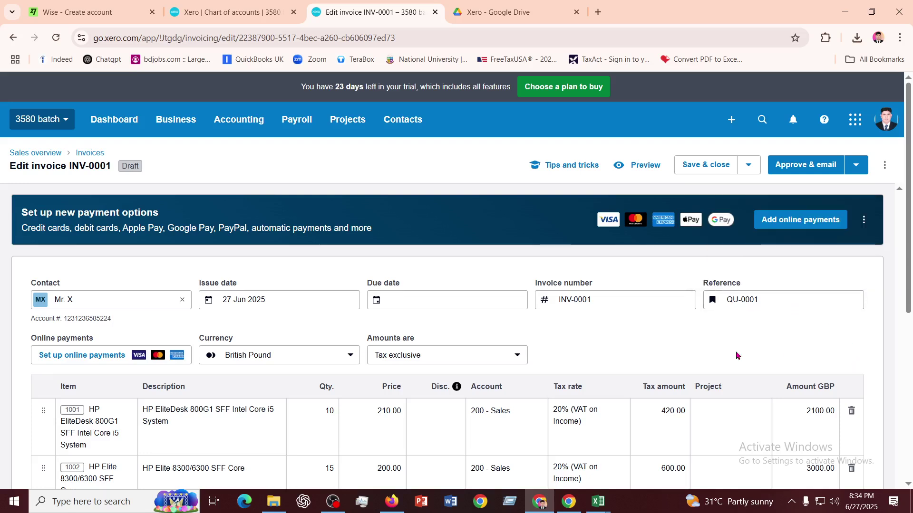
scroll(663, 356, down, 5)
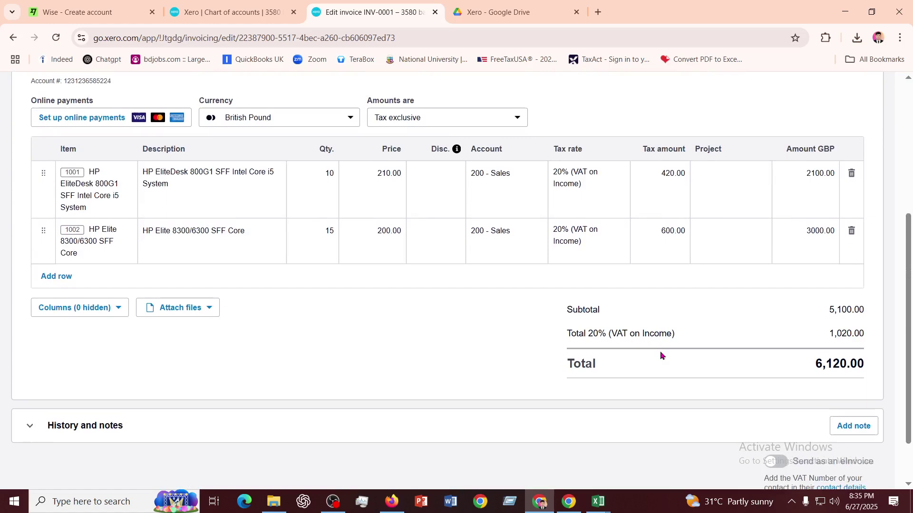
scroll(659, 351, up, 5)
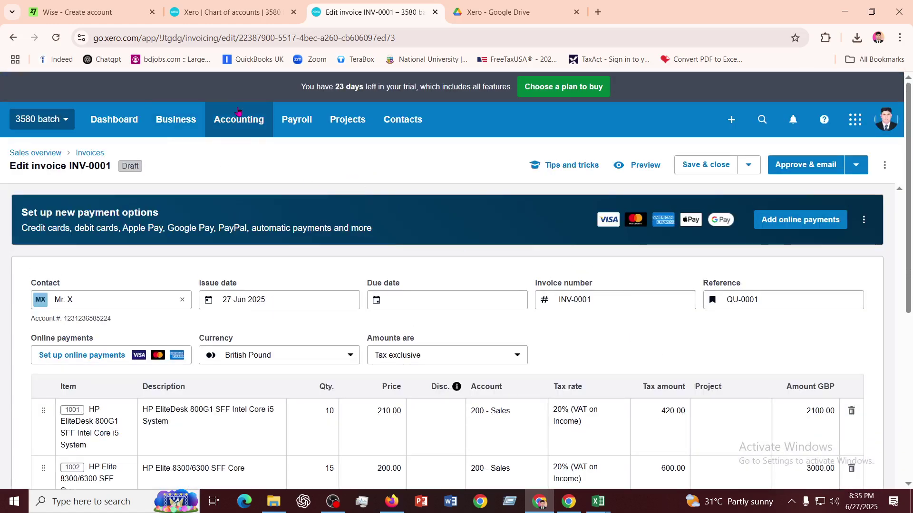
- Go to the sales invoices list and reopen draft invoice INV-0001 from it
click(236, 120)
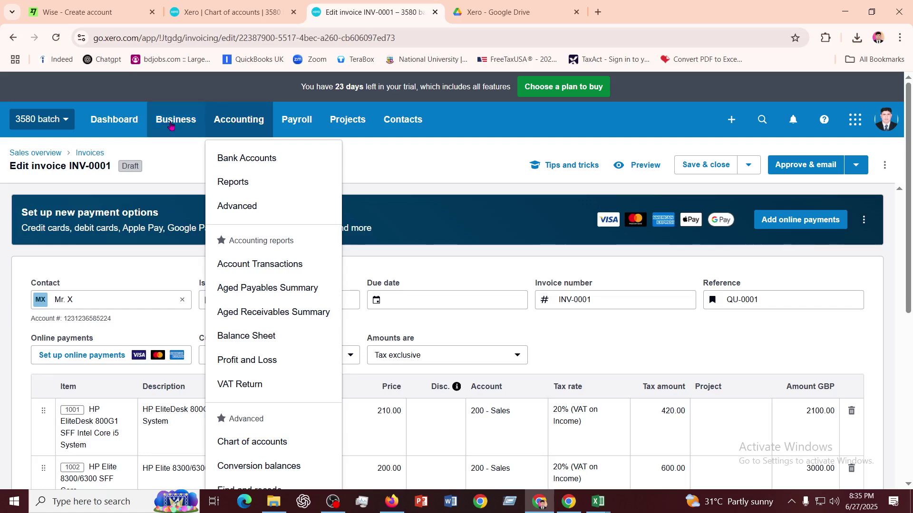
click(178, 125)
click(180, 239)
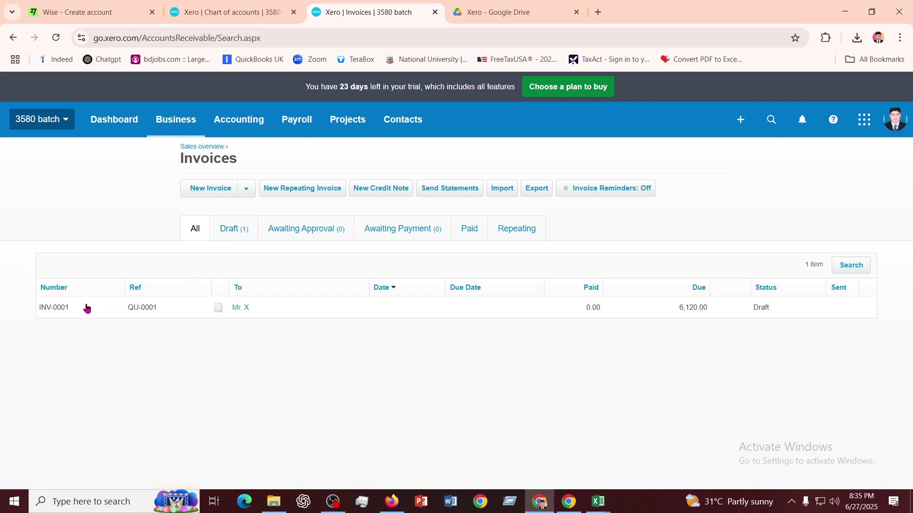
click(137, 313)
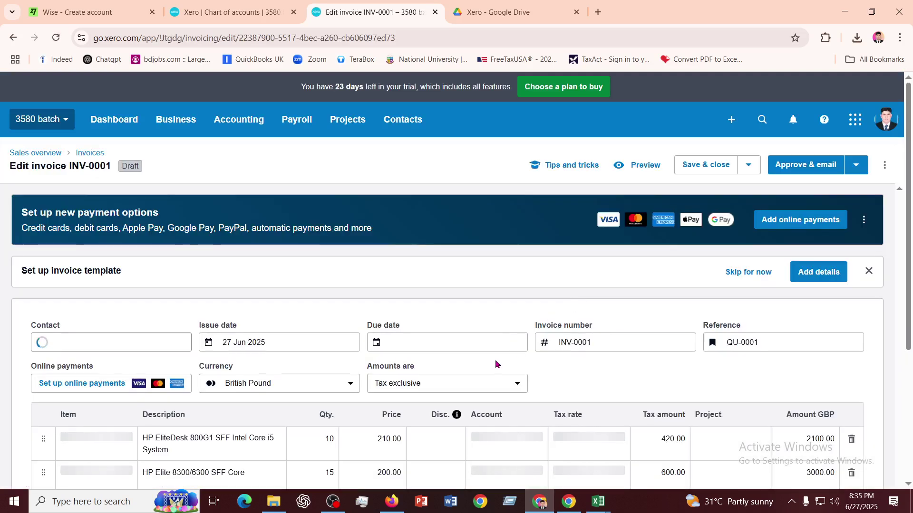
- Examine the reopened draft invoice's contact, dates, line items, VAT and totals
scroll(476, 355, down, 4)
scroll(476, 354, down, 2)
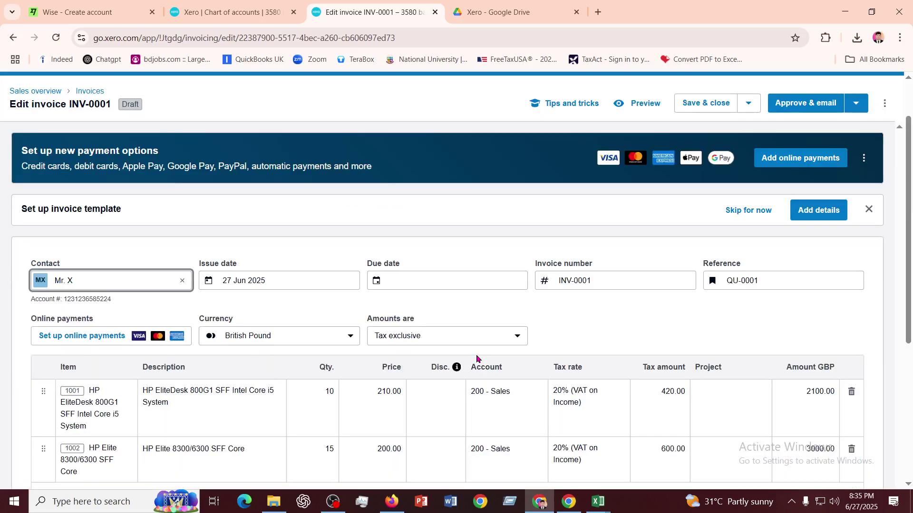
scroll(477, 359, down, 4)
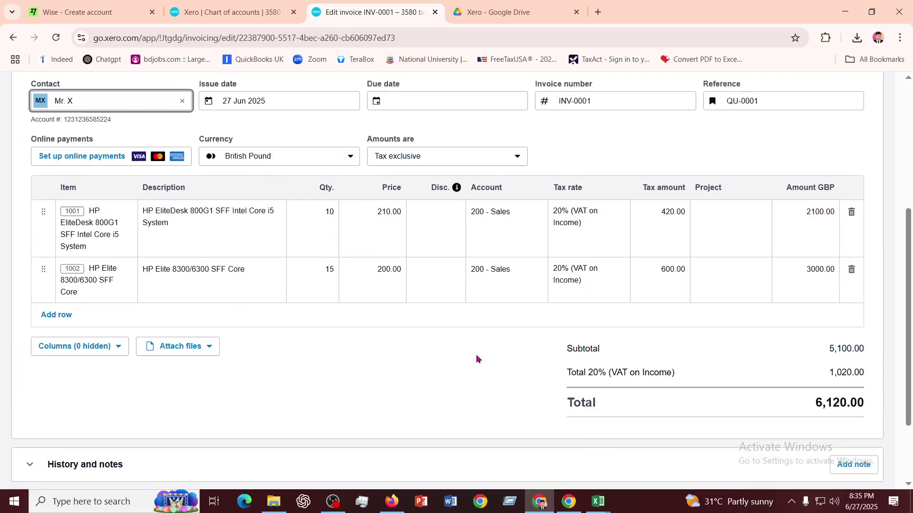
scroll(477, 358, up, 2)
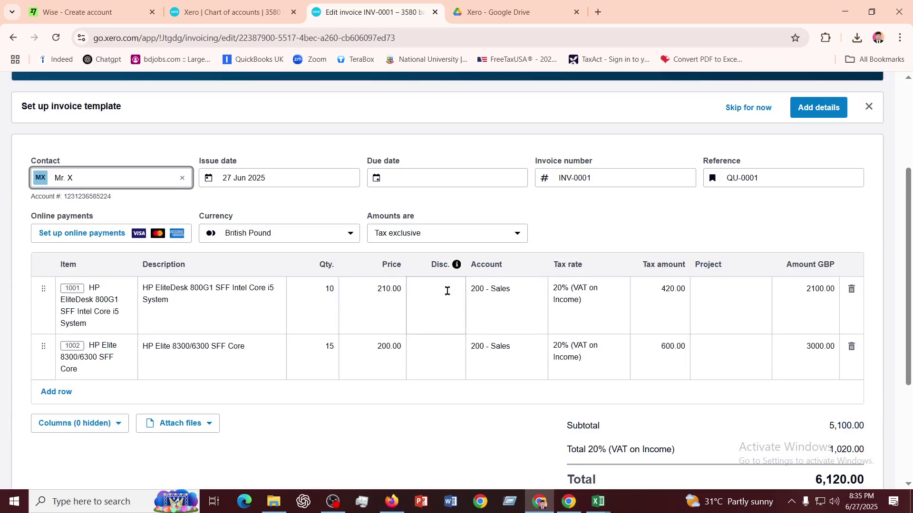
scroll(663, 312, down, 3)
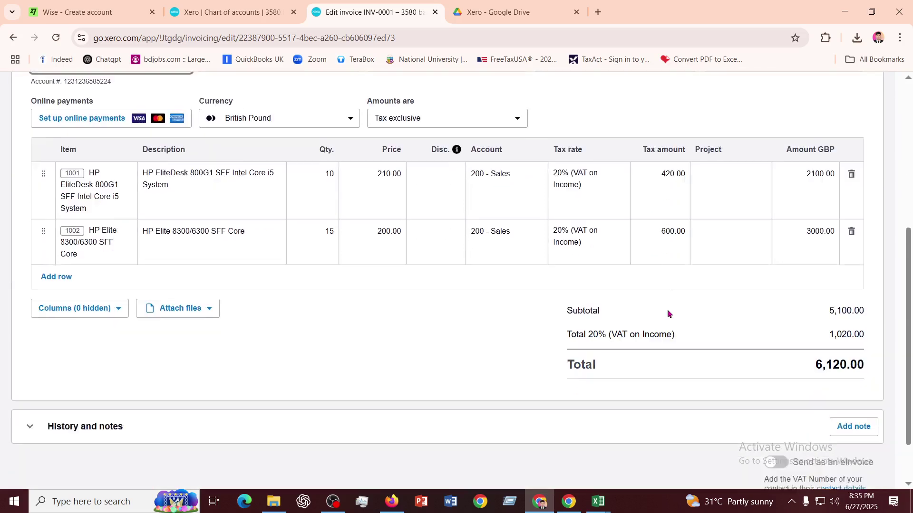
scroll(668, 313, down, 2)
scroll(666, 309, up, 4)
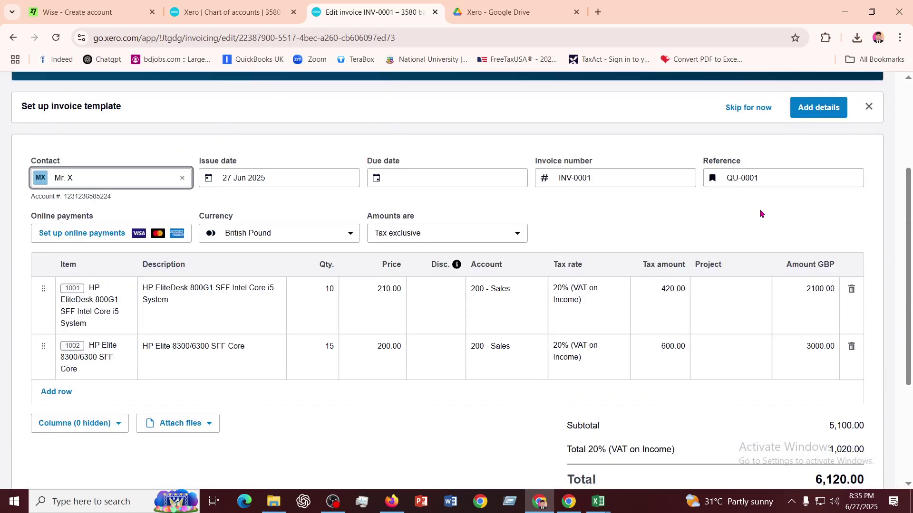
- Dismiss the invoice template setup prompt and try to approve the draft invoice without a due date
click(867, 107)
scroll(759, 261, up, 3)
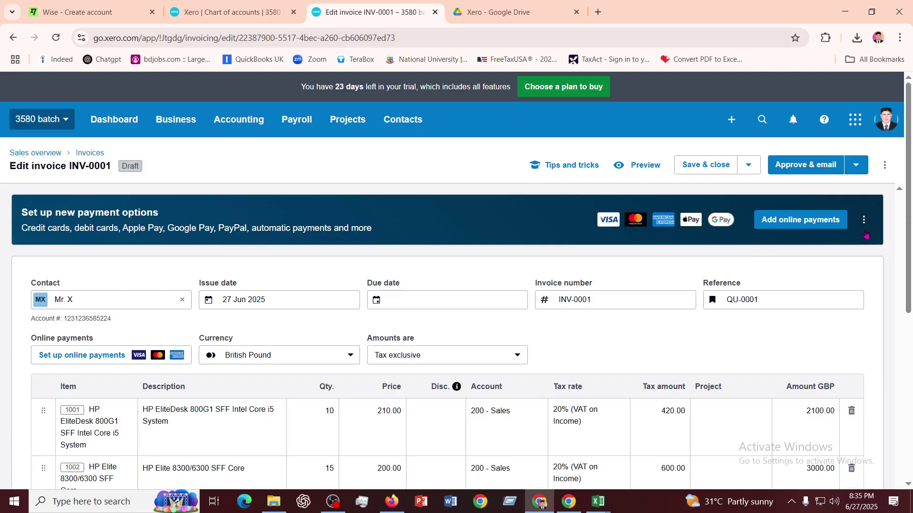
click(857, 166)
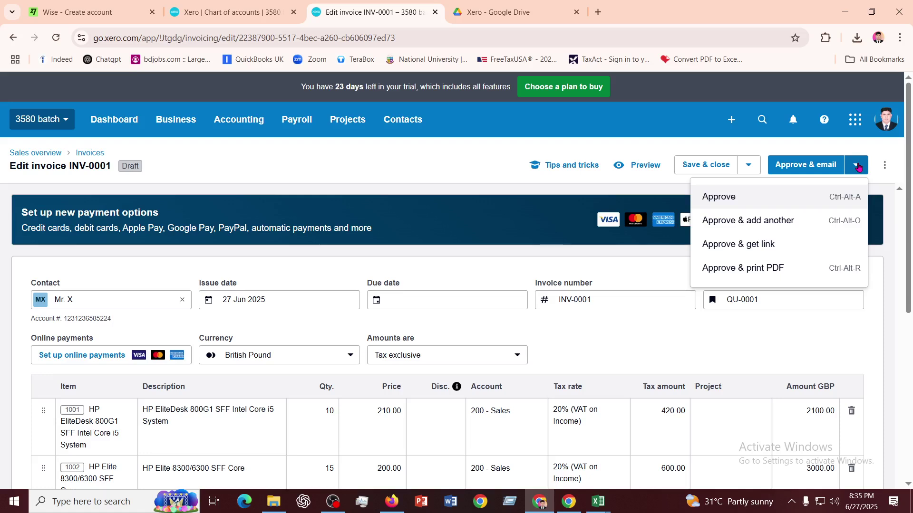
click(722, 201)
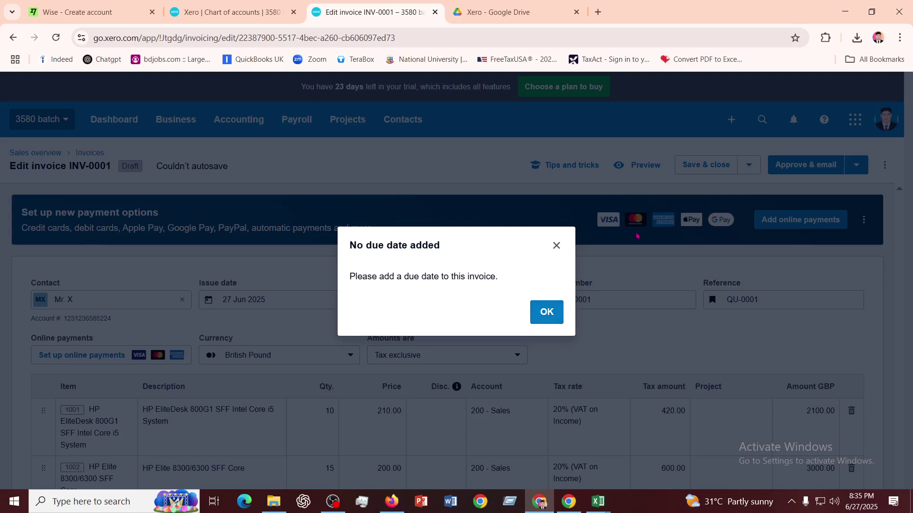
click(556, 245)
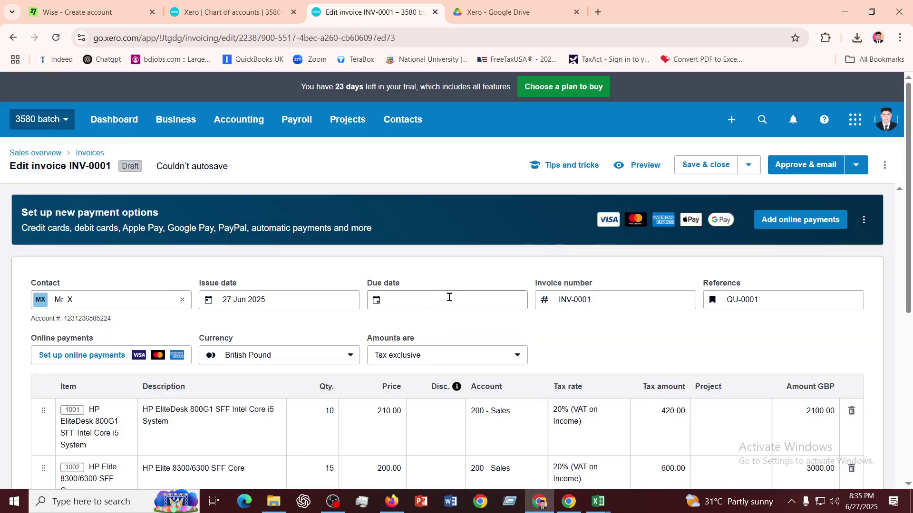
- Set the invoice's due date to 30 Jun 2025 and approve it without emailing
click(449, 297)
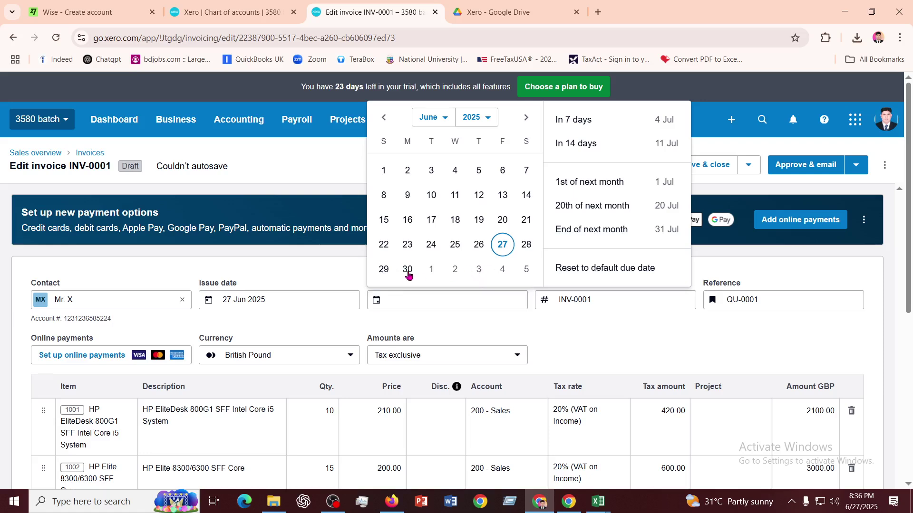
click(408, 270)
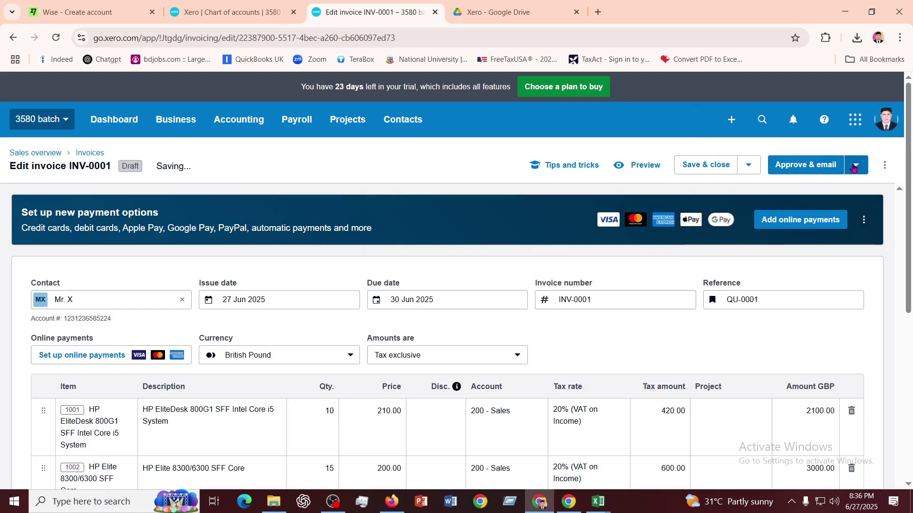
click(855, 165)
click(710, 198)
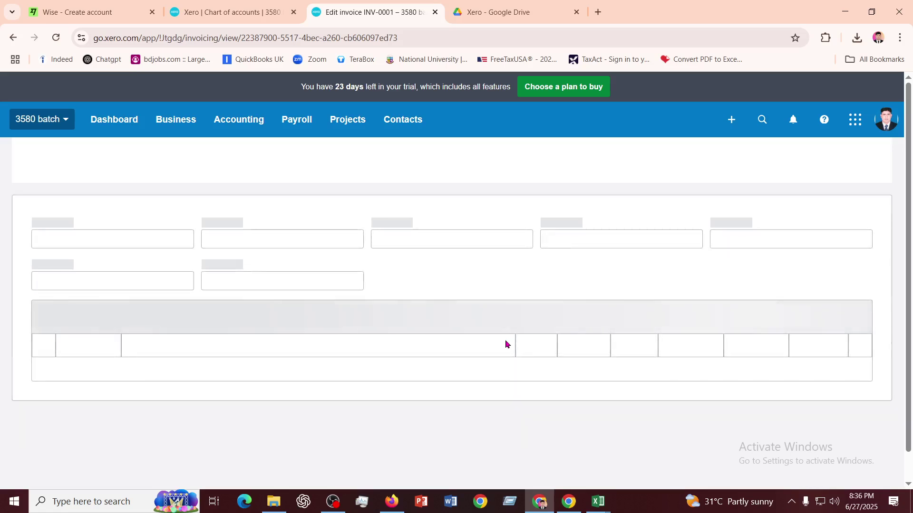
- Review the approved invoice's dates, line items and totals, and dismiss the approval notice
scroll(504, 340, down, 8)
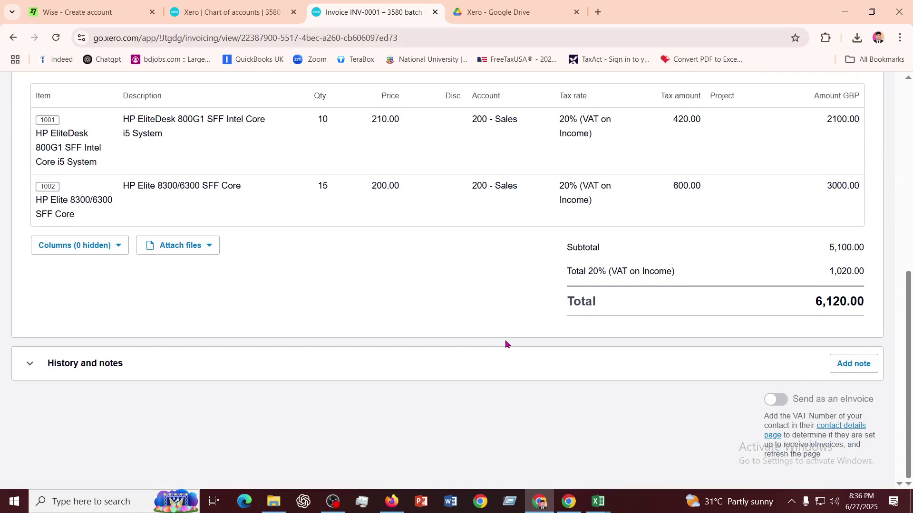
scroll(505, 339, up, 5)
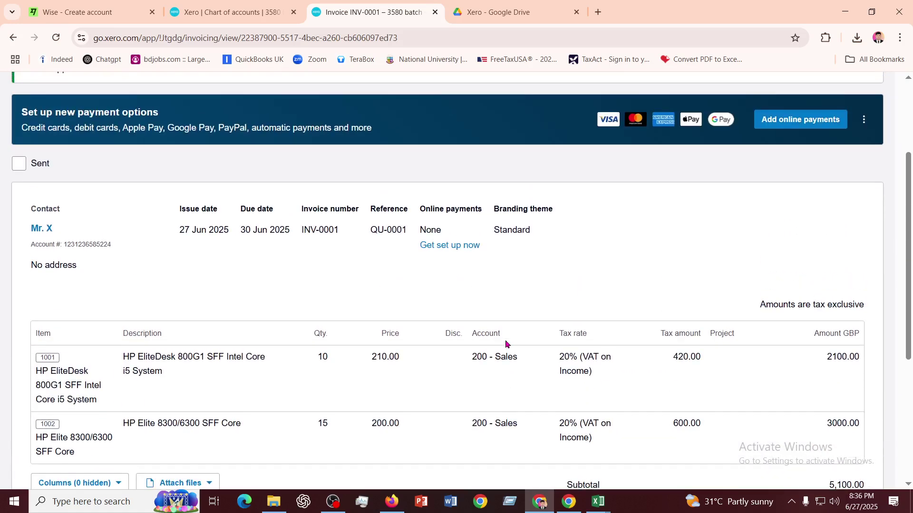
scroll(505, 340, down, 5)
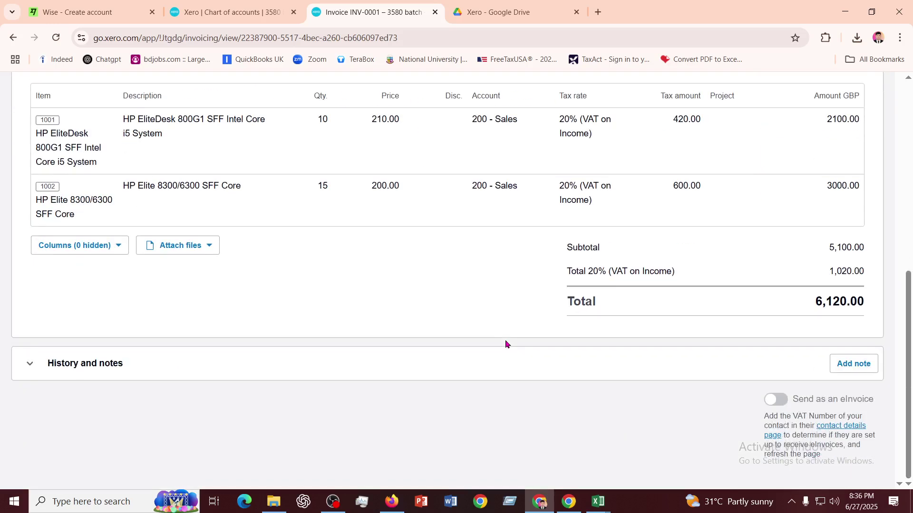
scroll(505, 340, up, 6)
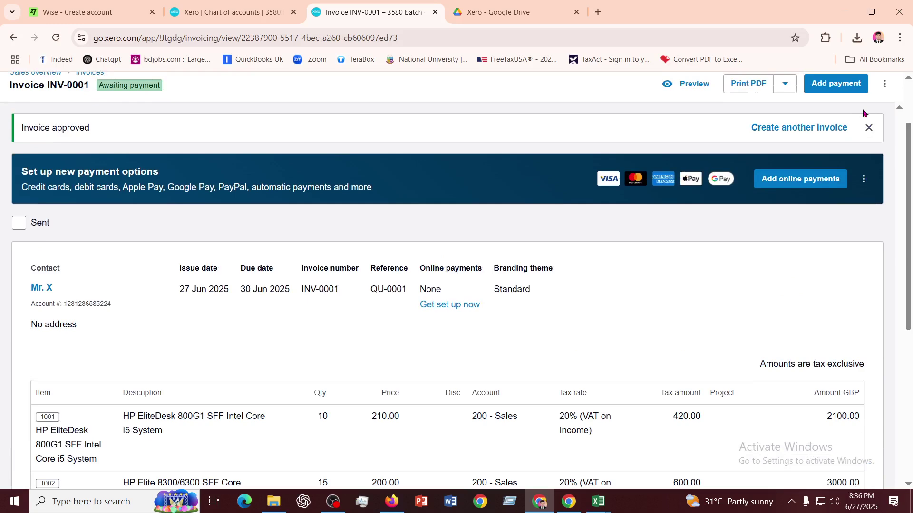
click(869, 128)
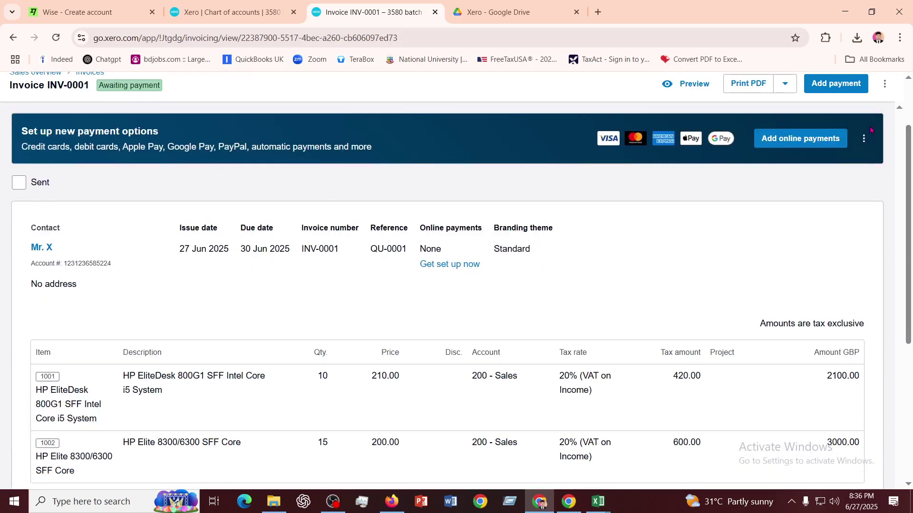
- Record a part payment of 5000.00 on the approved invoice into the 321 HSBC checking account, leaving the reference blank
click(866, 138)
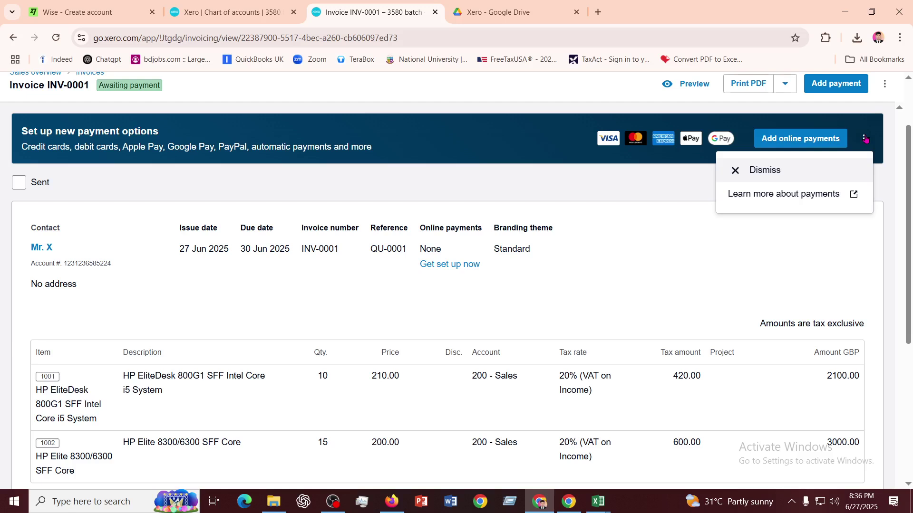
click(805, 226)
scroll(829, 230, up, 2)
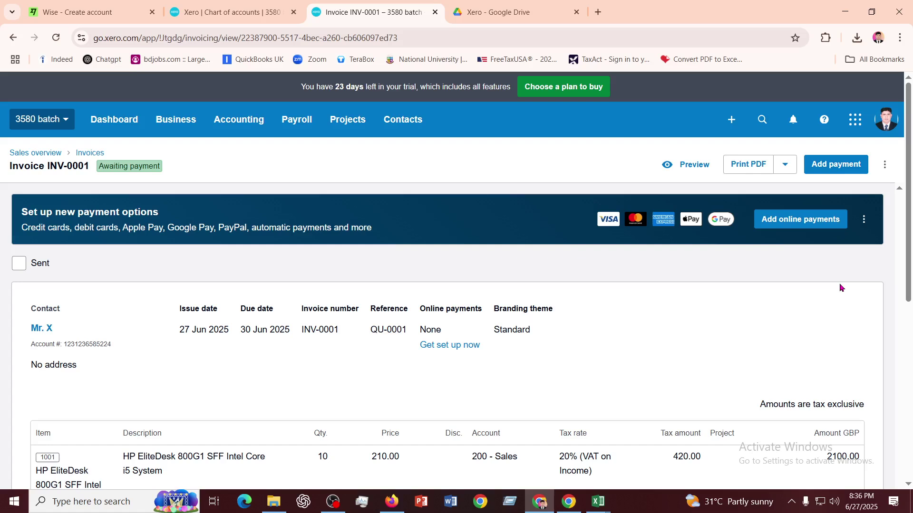
click(833, 167)
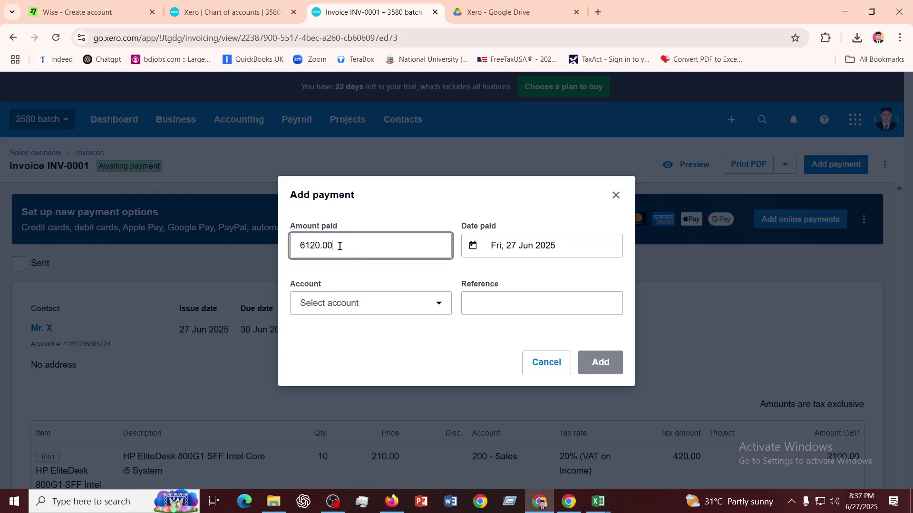
drag(339, 245, 284, 249)
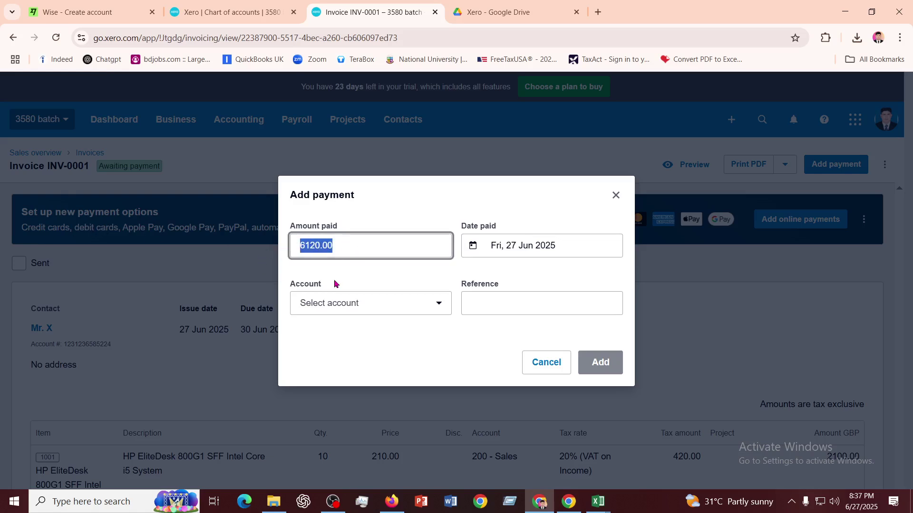
text(500)
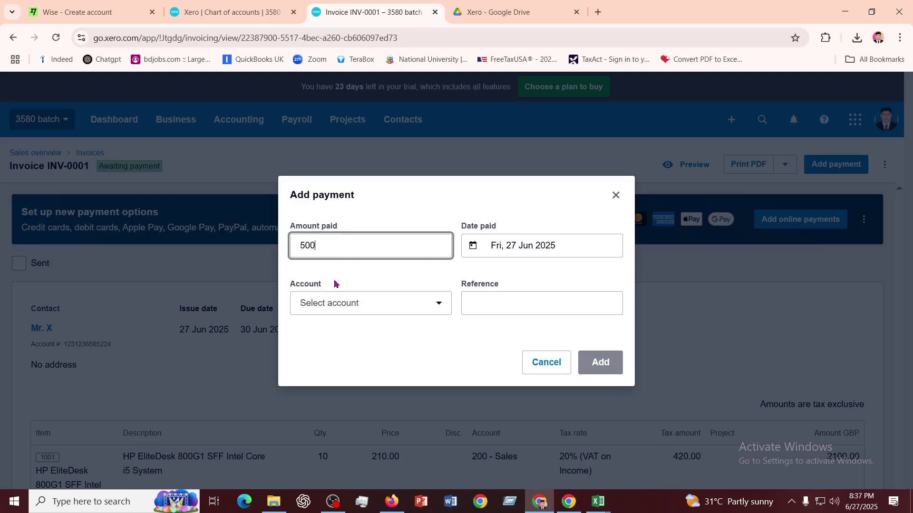
text(0)
click(358, 302)
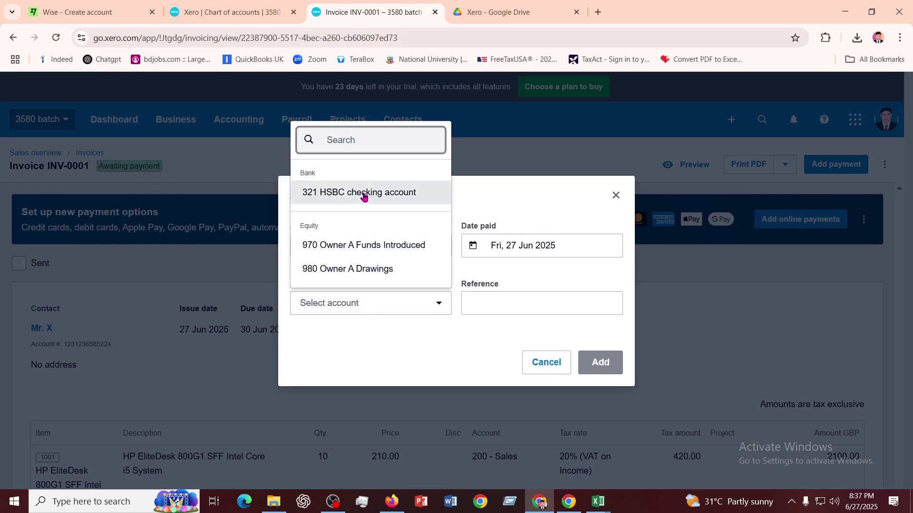
click(363, 195)
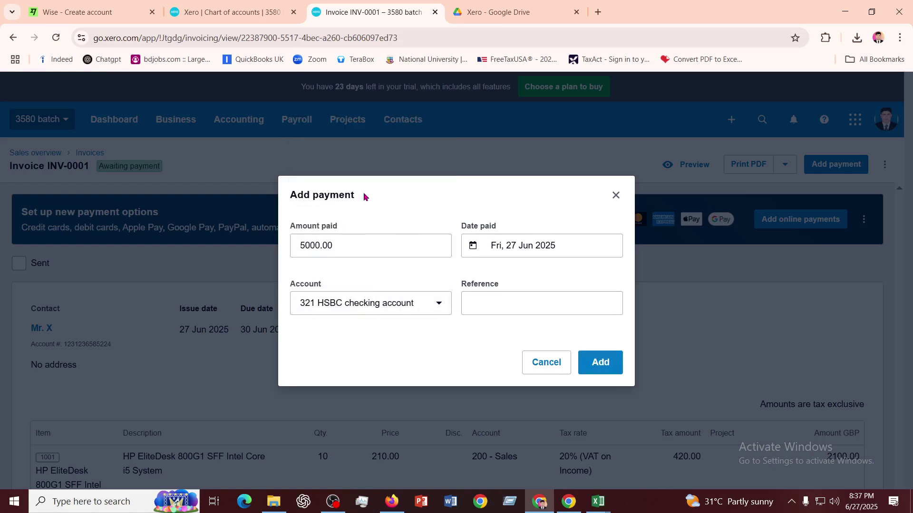
click(482, 309)
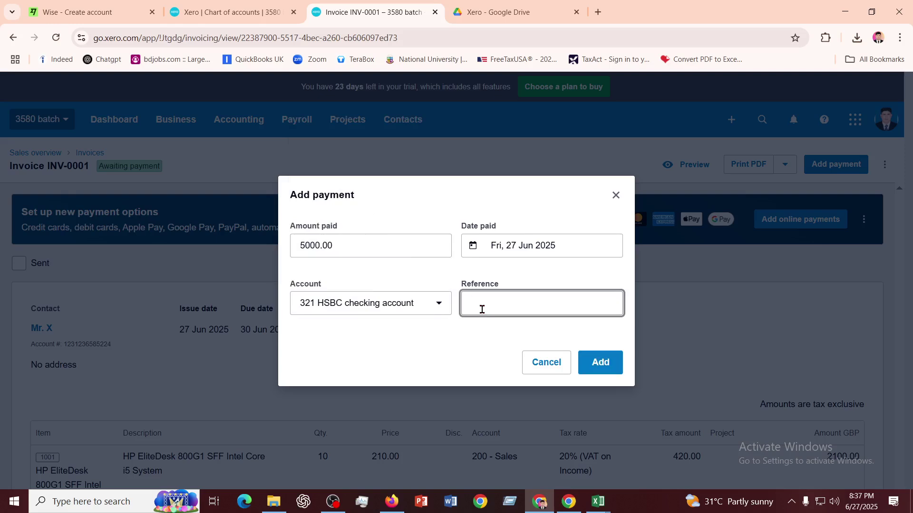
click(601, 363)
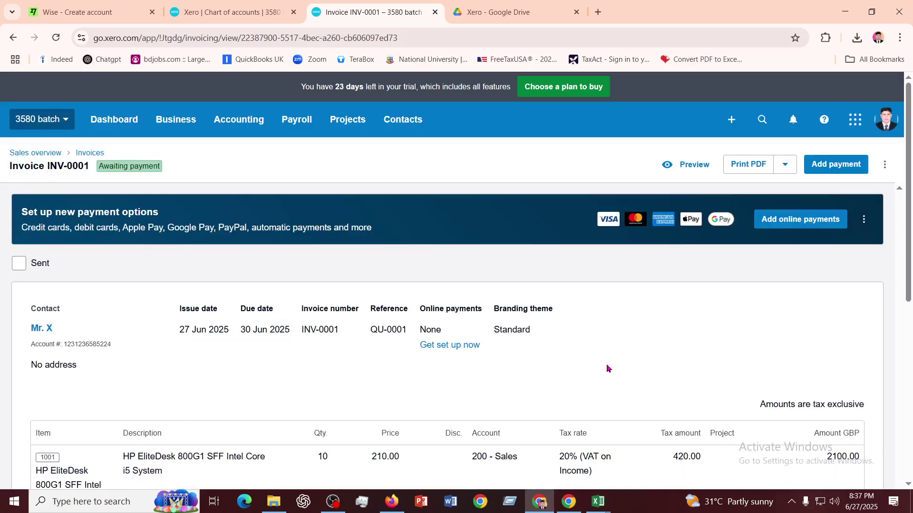
scroll(568, 362, down, 5)
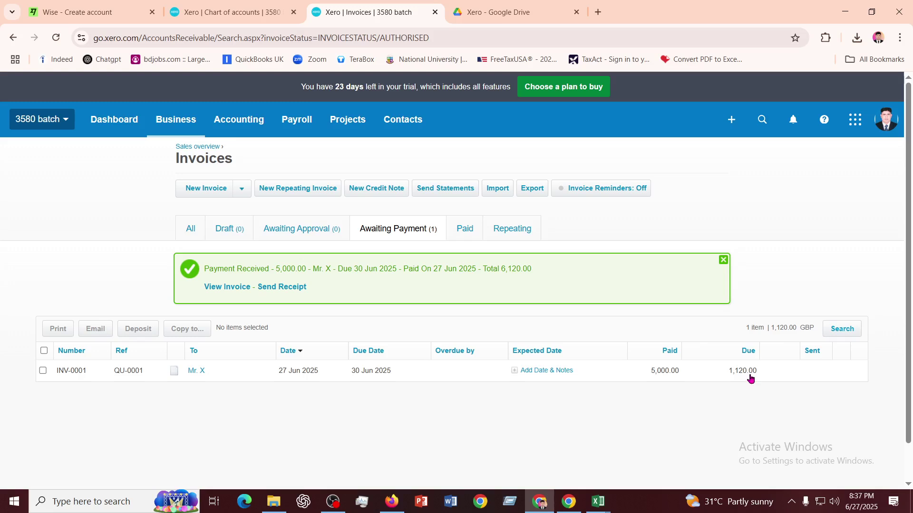
- Reopen the part-paid invoice and review its payment, amount due, further invoice options and the payment form for the balance
click(744, 373)
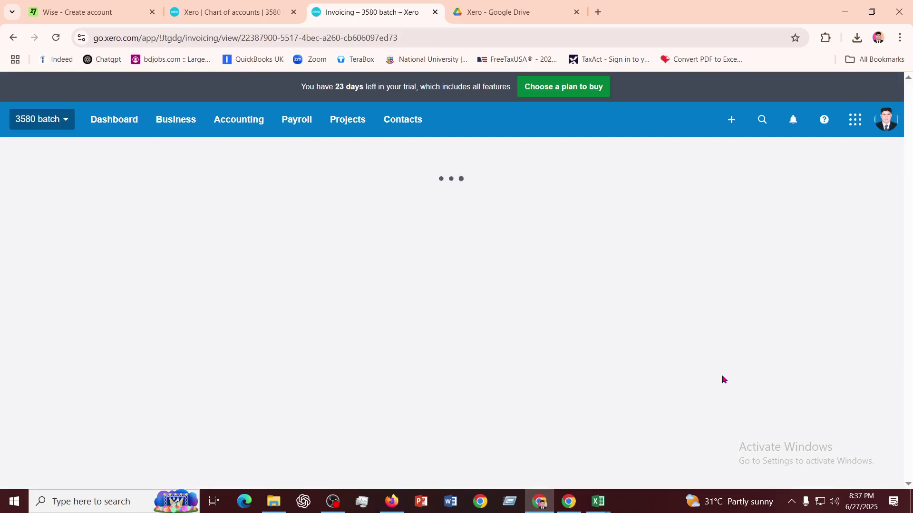
scroll(586, 354, down, 6)
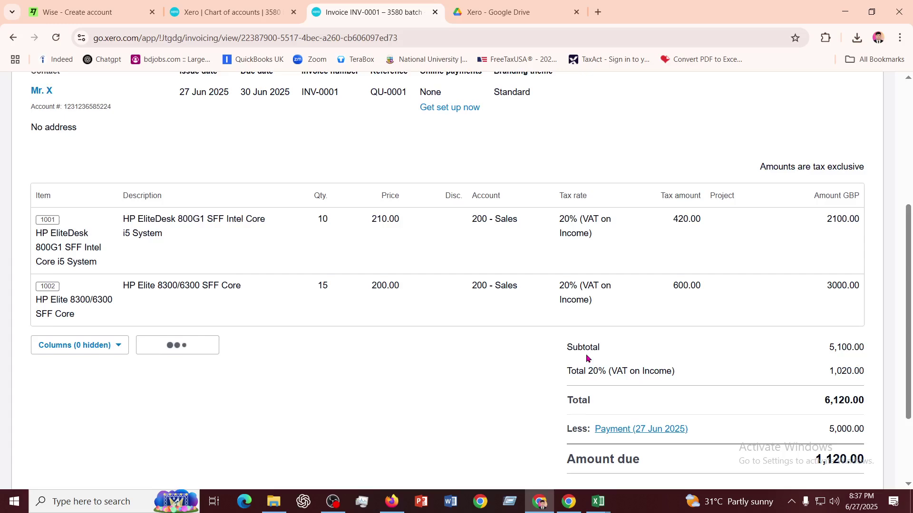
scroll(586, 354, up, 10)
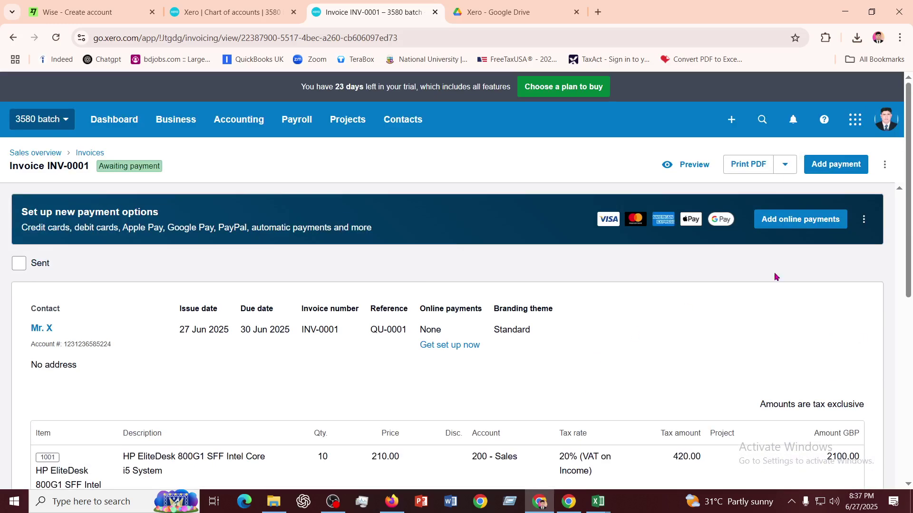
click(884, 165)
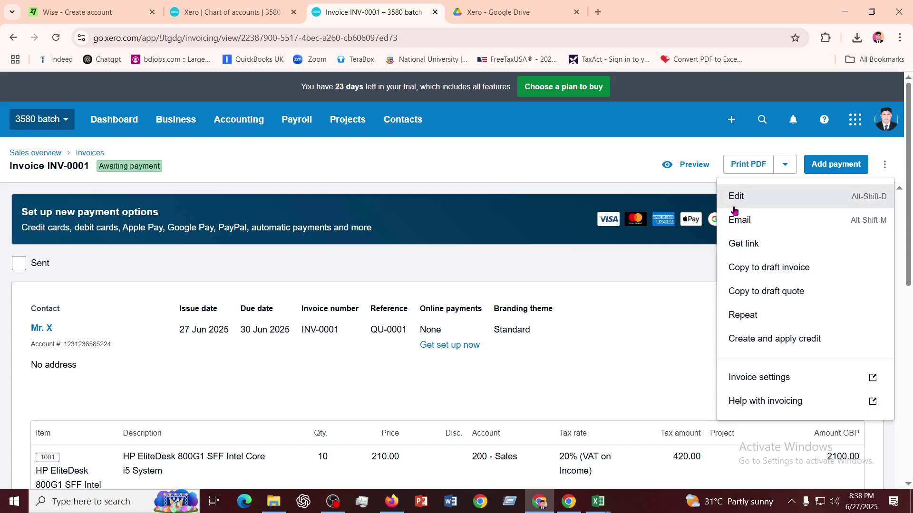
click(843, 166)
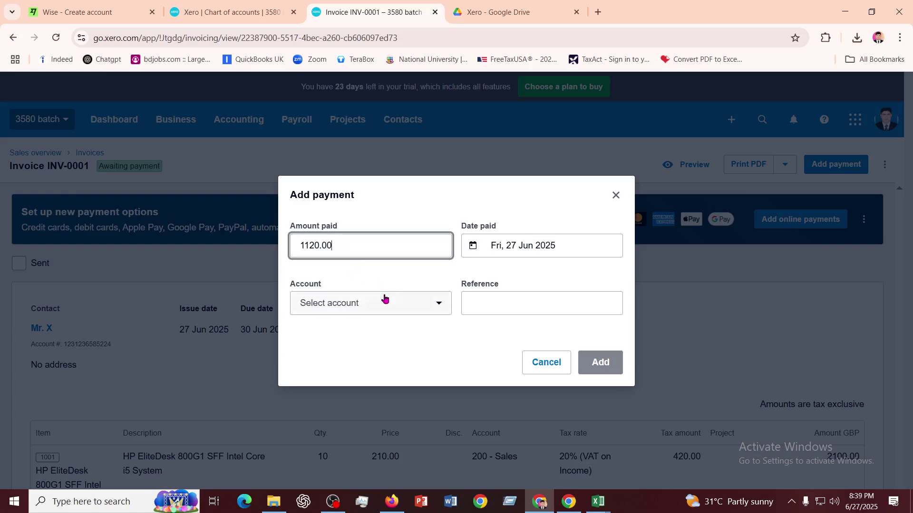
click(617, 196)
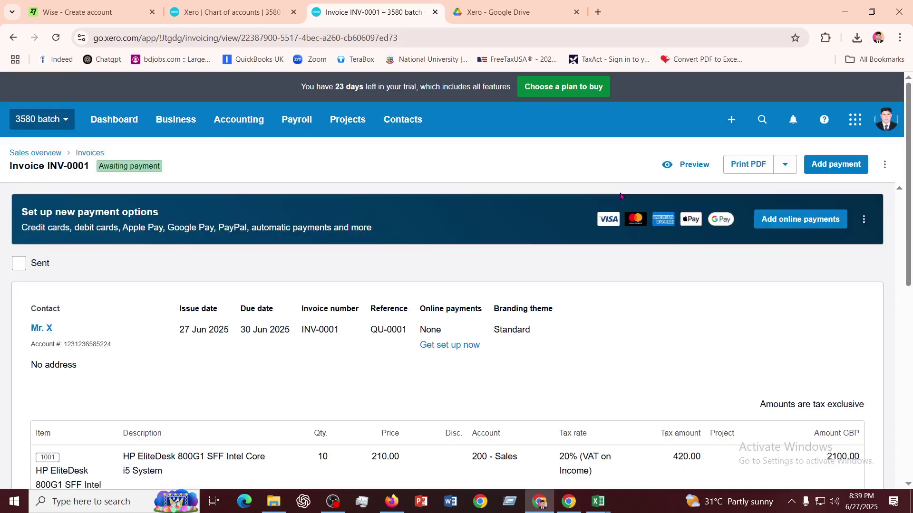
- Open the part-paid invoice for editing and examine which fields are locked, its line items and its totals
click(884, 165)
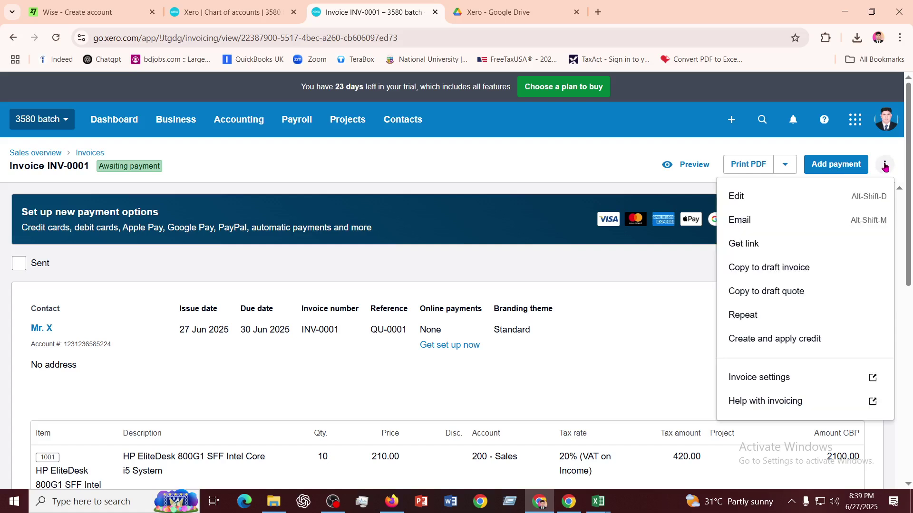
click(735, 196)
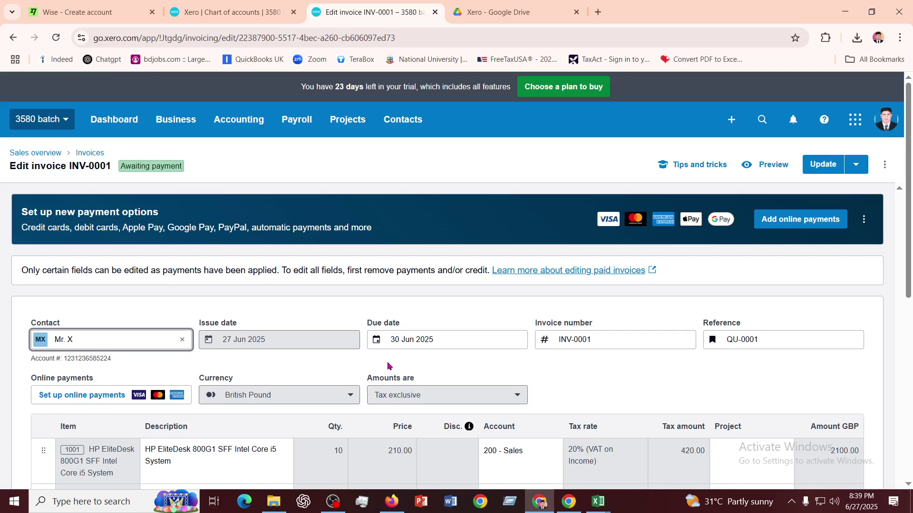
scroll(398, 359, down, 5)
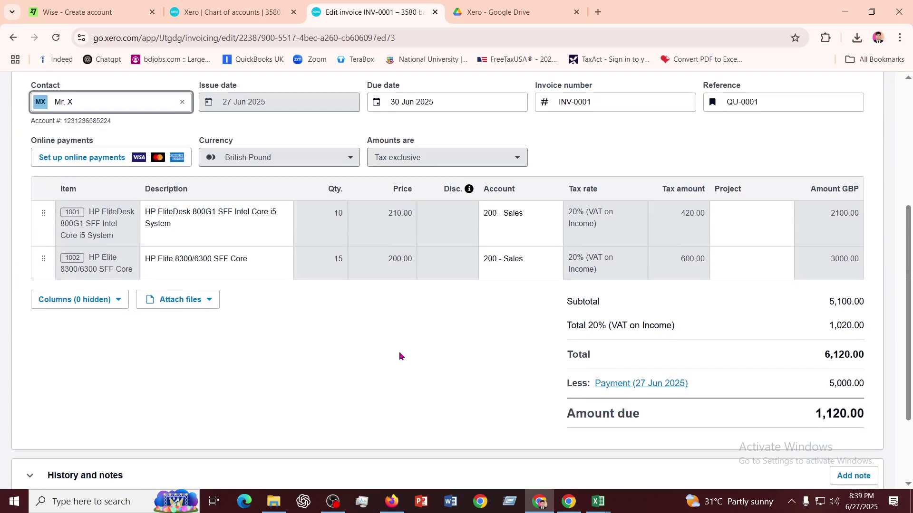
scroll(399, 356, up, 4)
scroll(399, 355, down, 1)
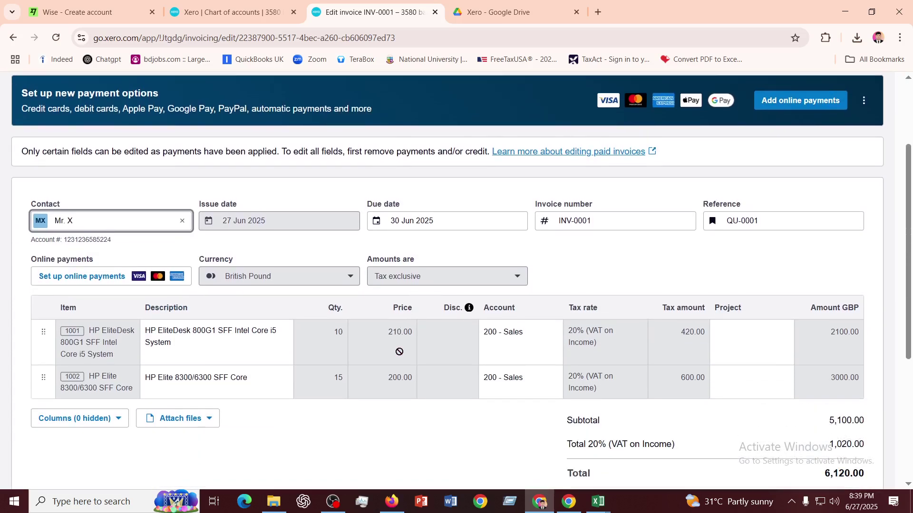
scroll(399, 352, down, 5)
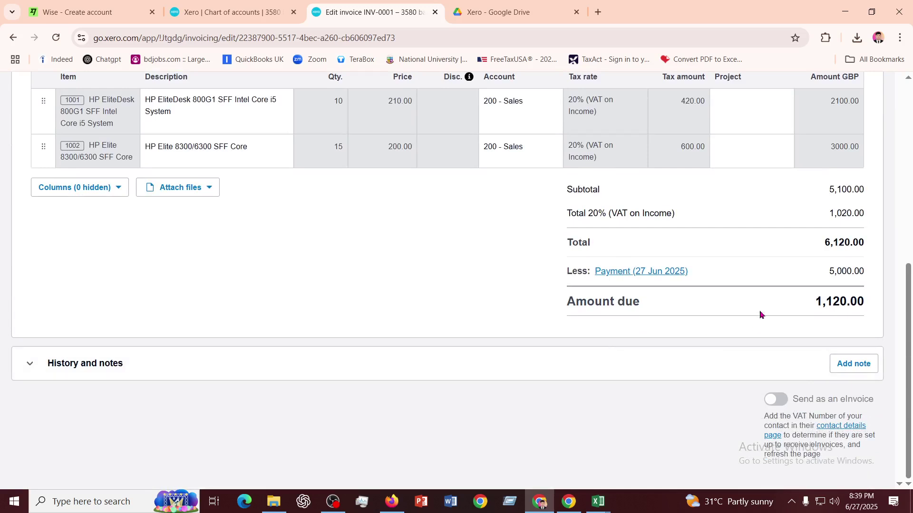
- Open the payment transaction applied to the invoice and remove it with Remove & Redo
click(629, 273)
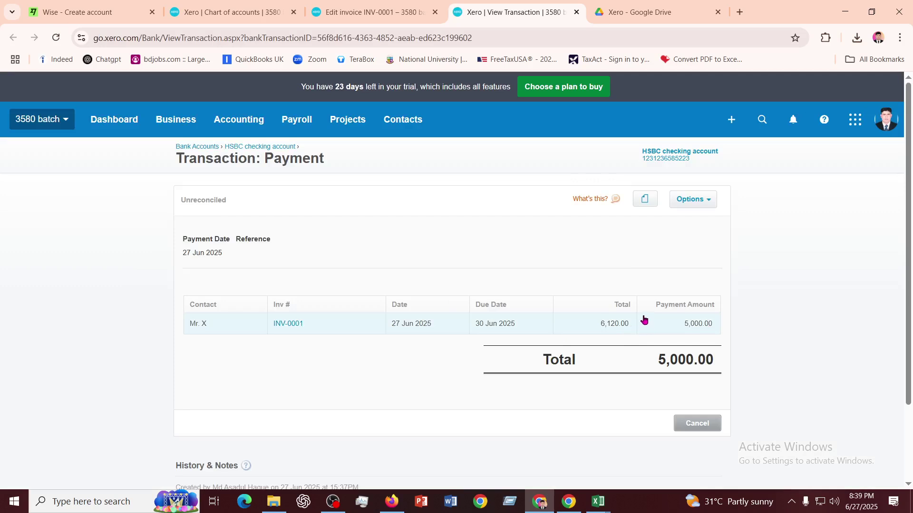
click(705, 202)
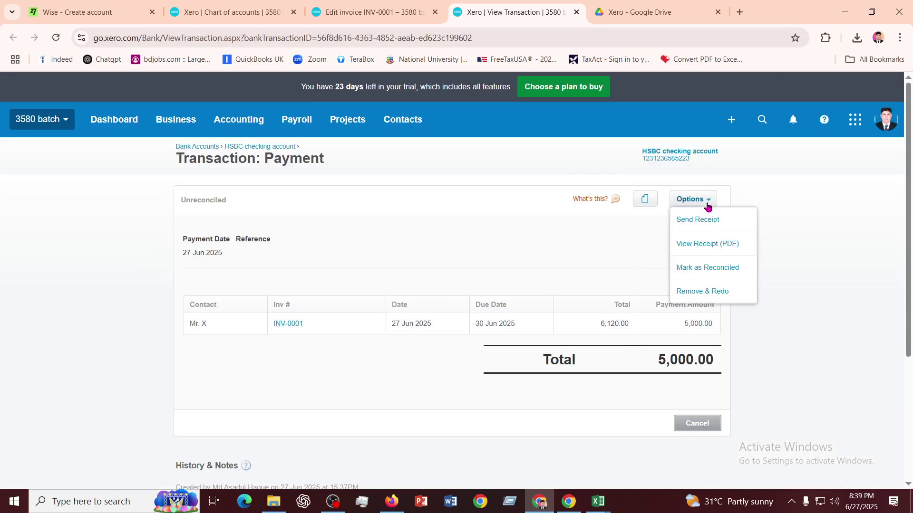
click(702, 292)
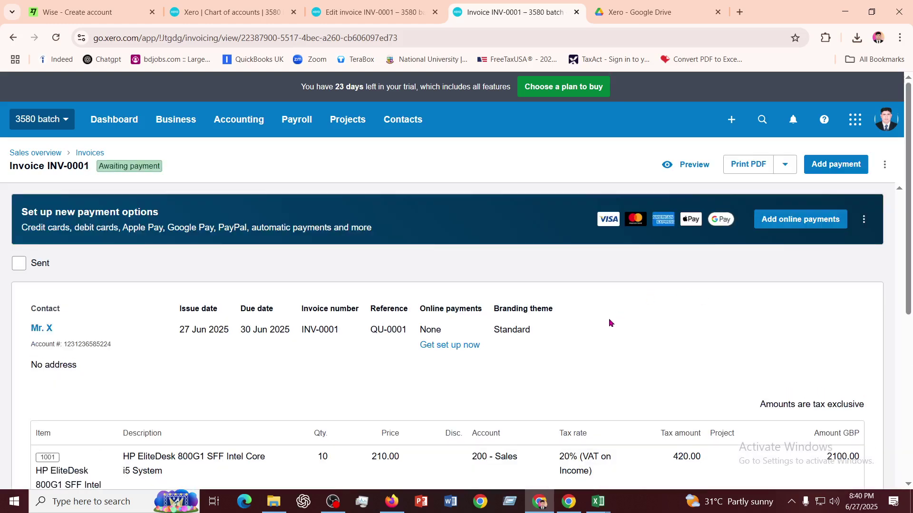
- Check the invoice's status, details, line items and totals without the payment
scroll(609, 322, down, 5)
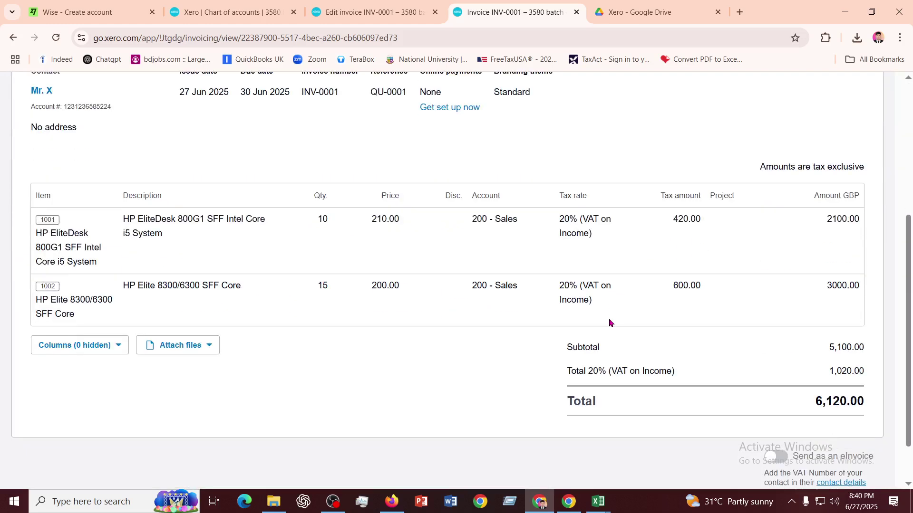
scroll(609, 323, down, 1)
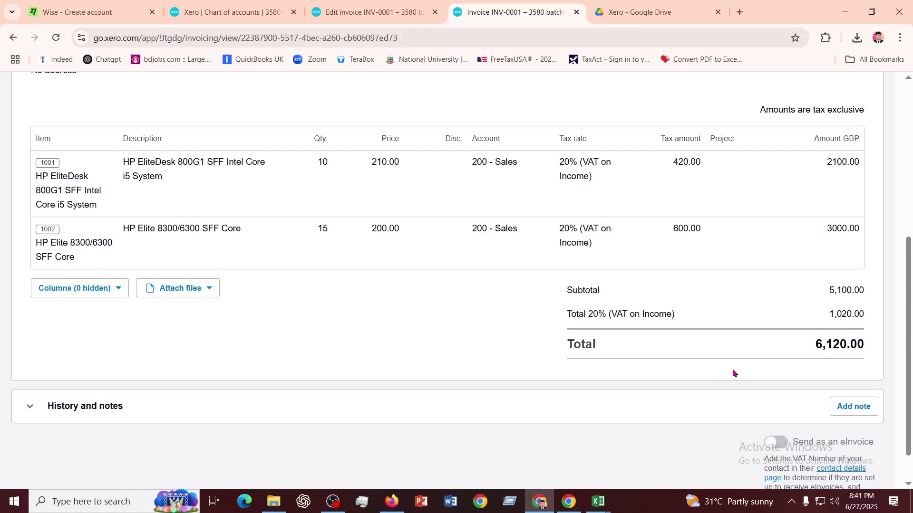
scroll(412, 301, up, 10)
scroll(412, 303, down, 7)
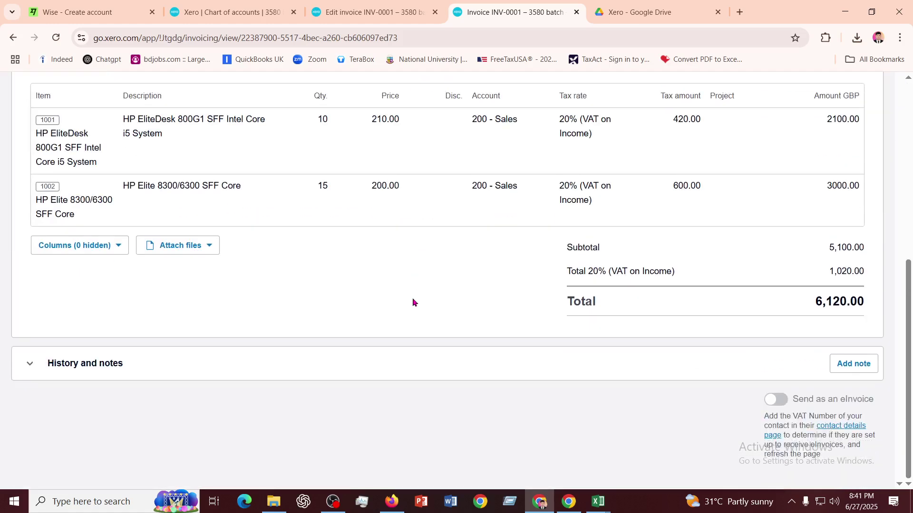
scroll(412, 303, up, 7)
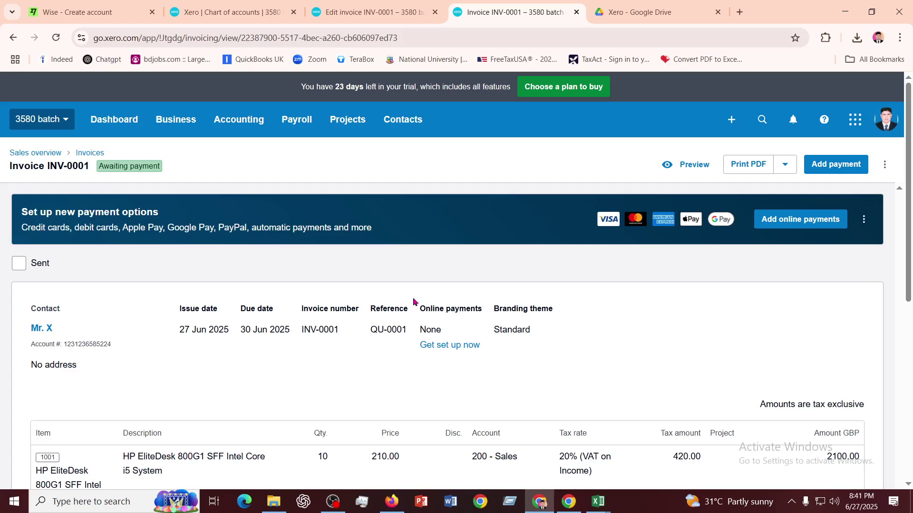
click(332, 501)
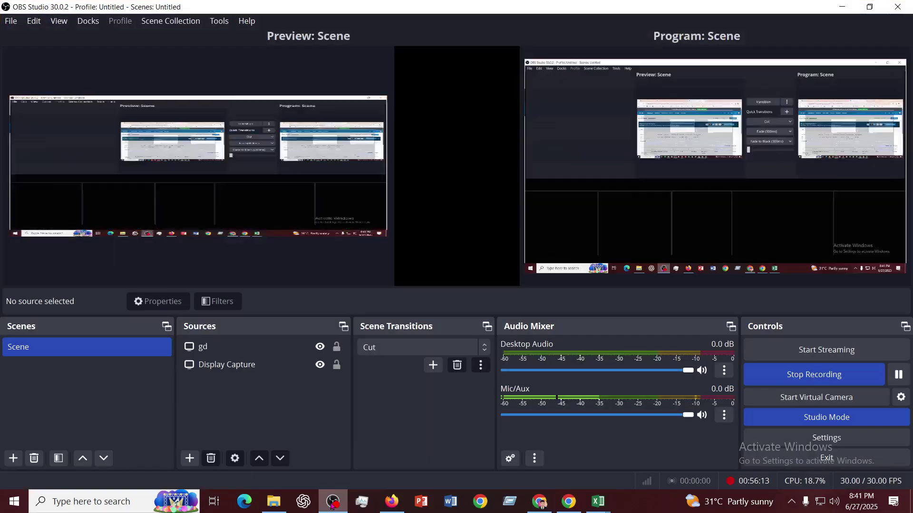